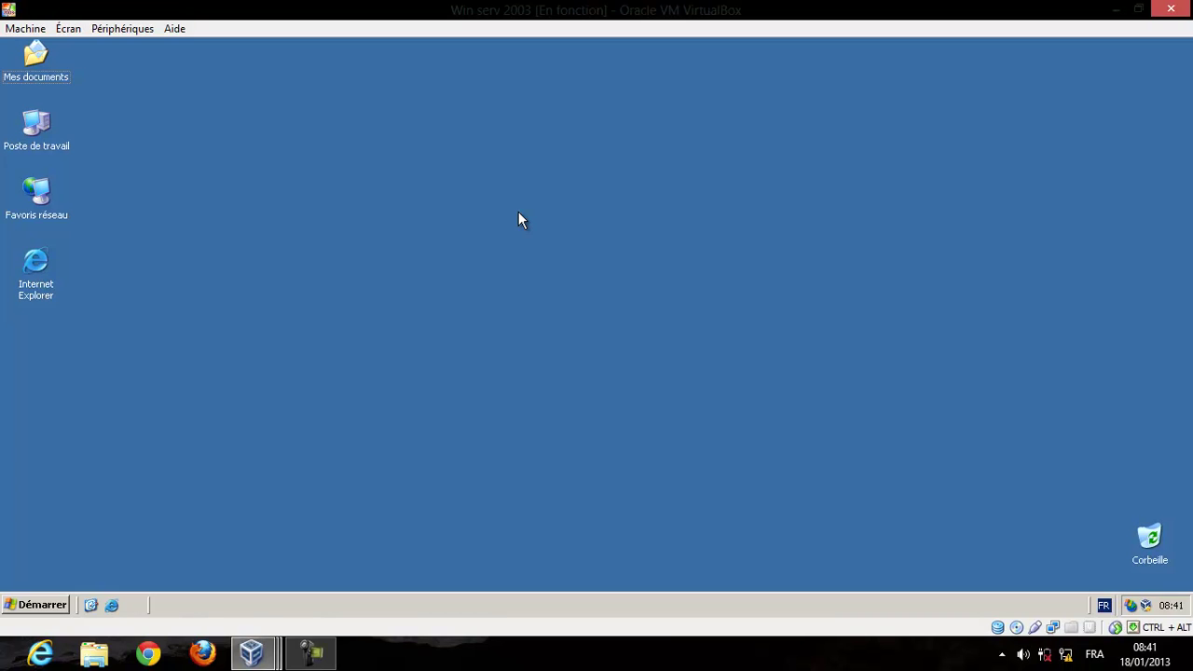
Open the Start menu's Outils d'administration submenu.
left_click(35, 612)
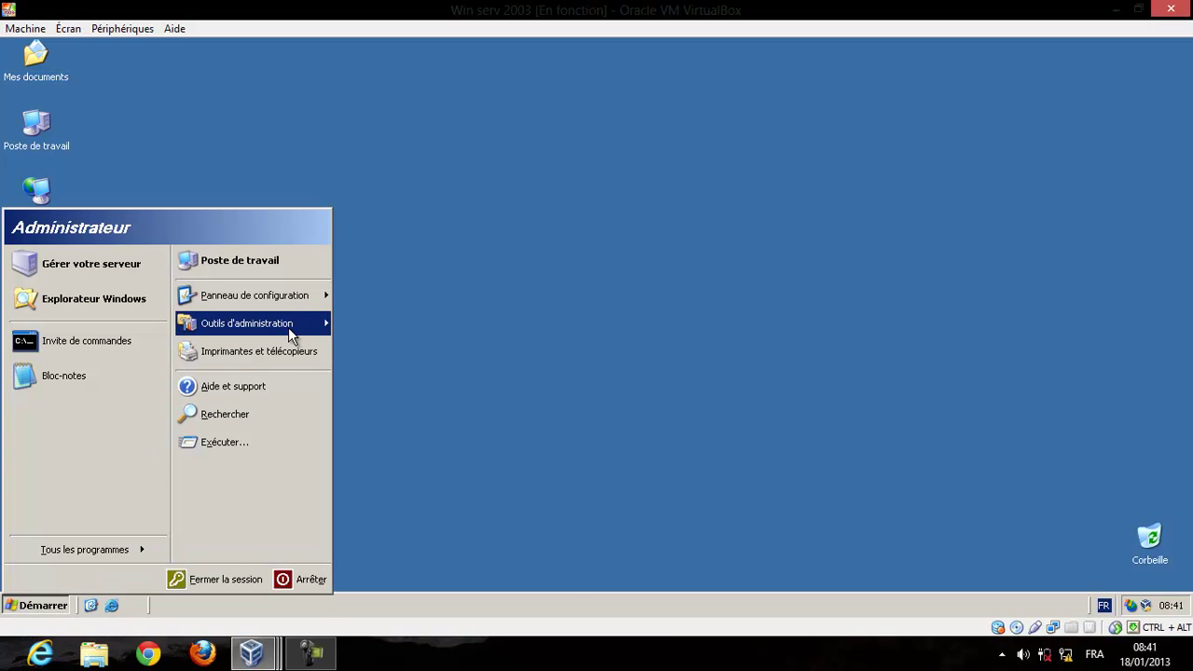
mouse_move(288, 327)
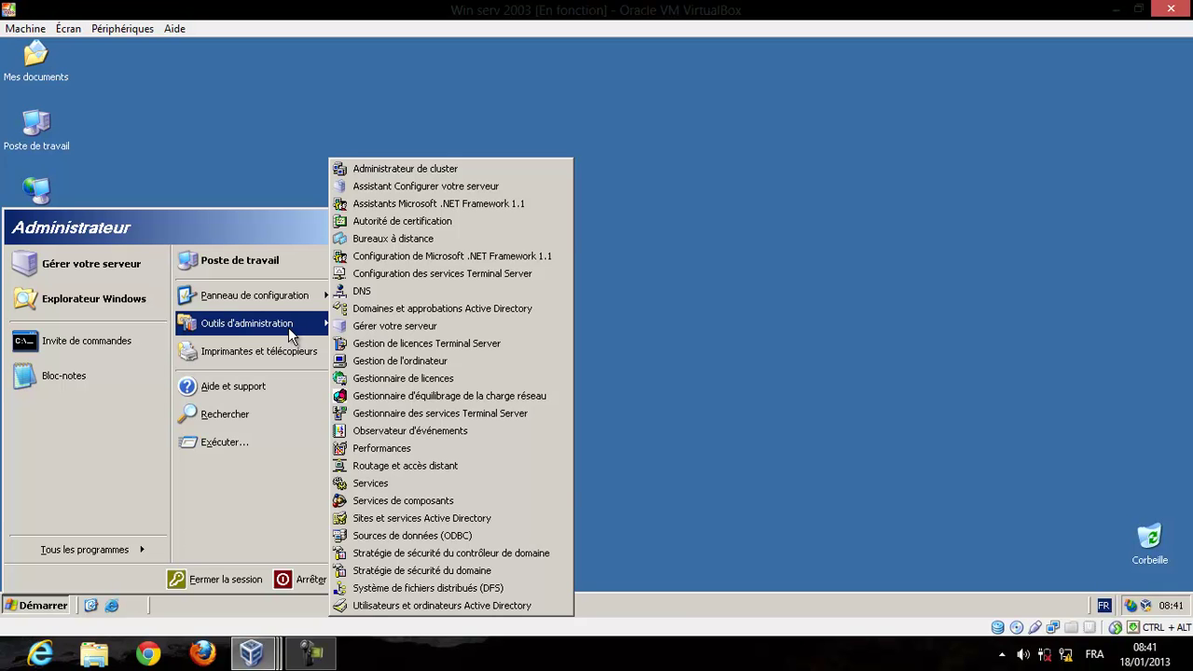
Launch Utilisateurs et ordinateurs Active Directory and expand the ntic.ma domain to its containers.
left_click(511, 610)
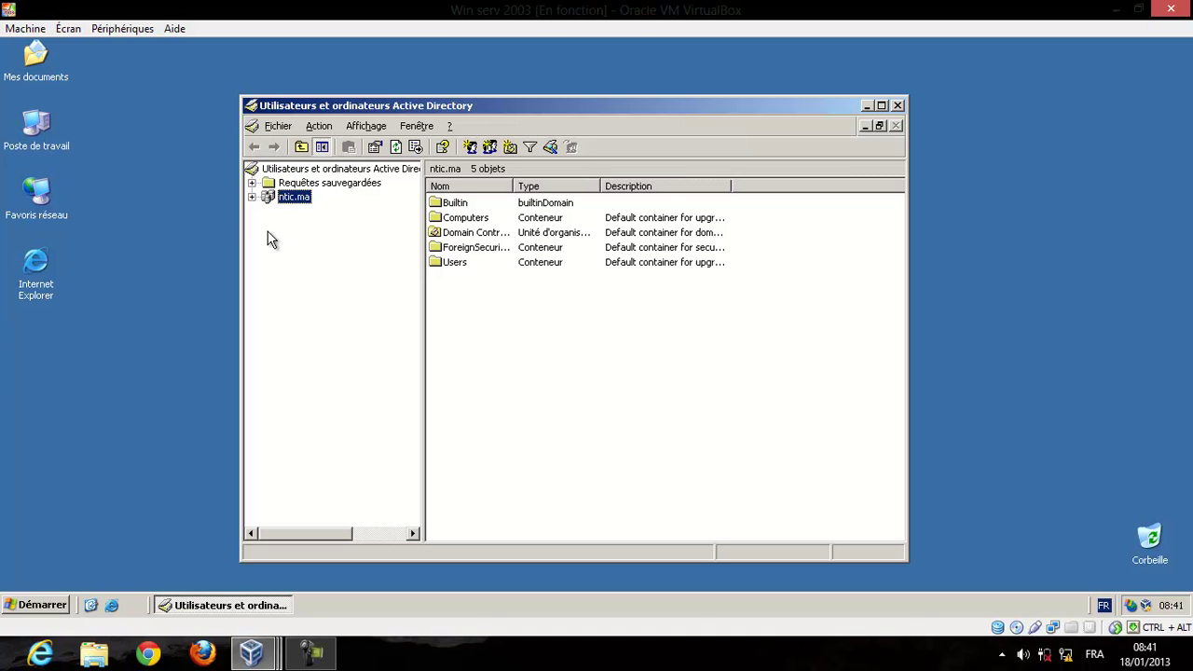
left_click(252, 198)
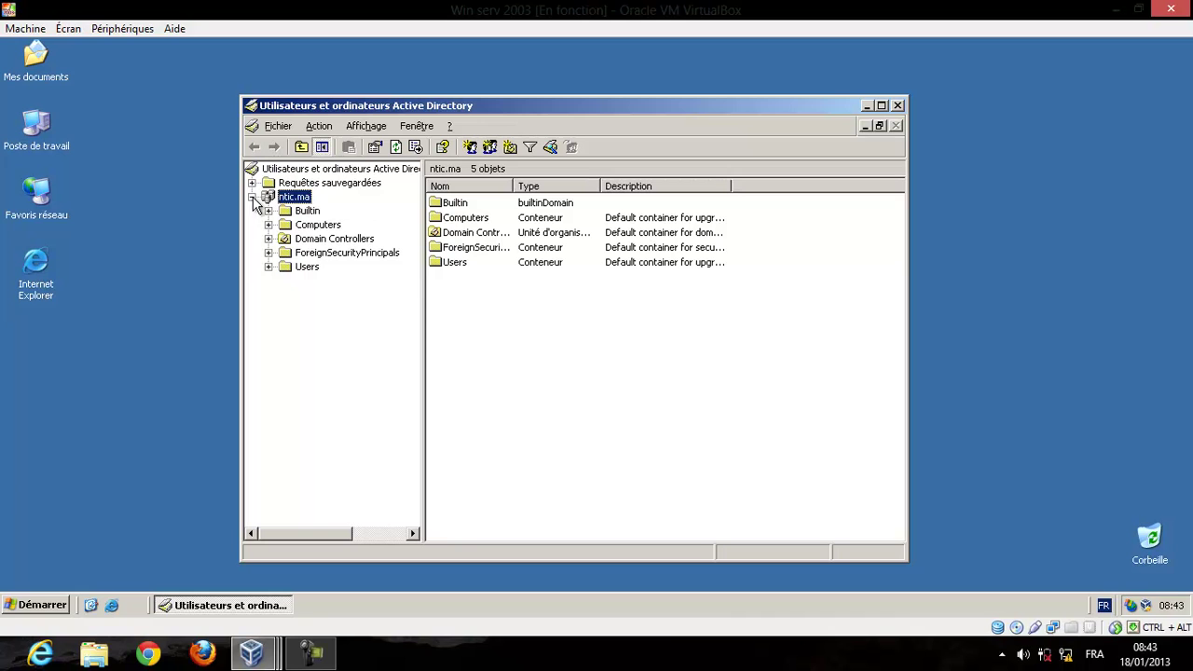
View the Users, ForeignSecurityPrincipals, Builtin, Computers and Domain Controllers containers in turn.
left_click(305, 268)
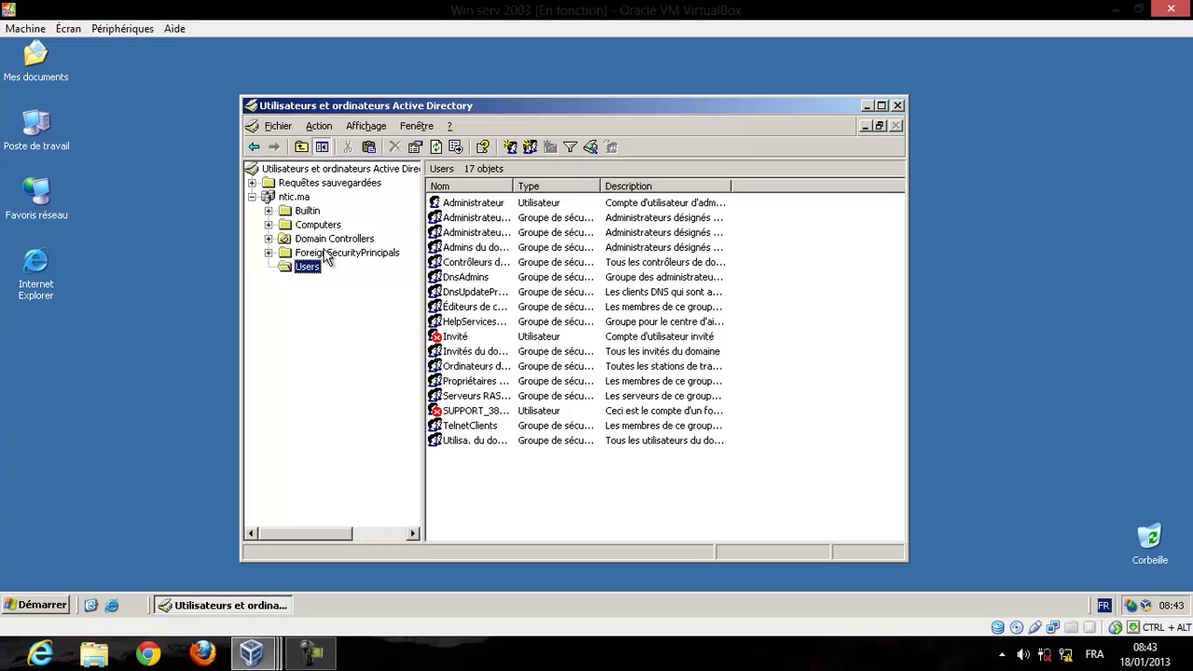
left_click(326, 254)
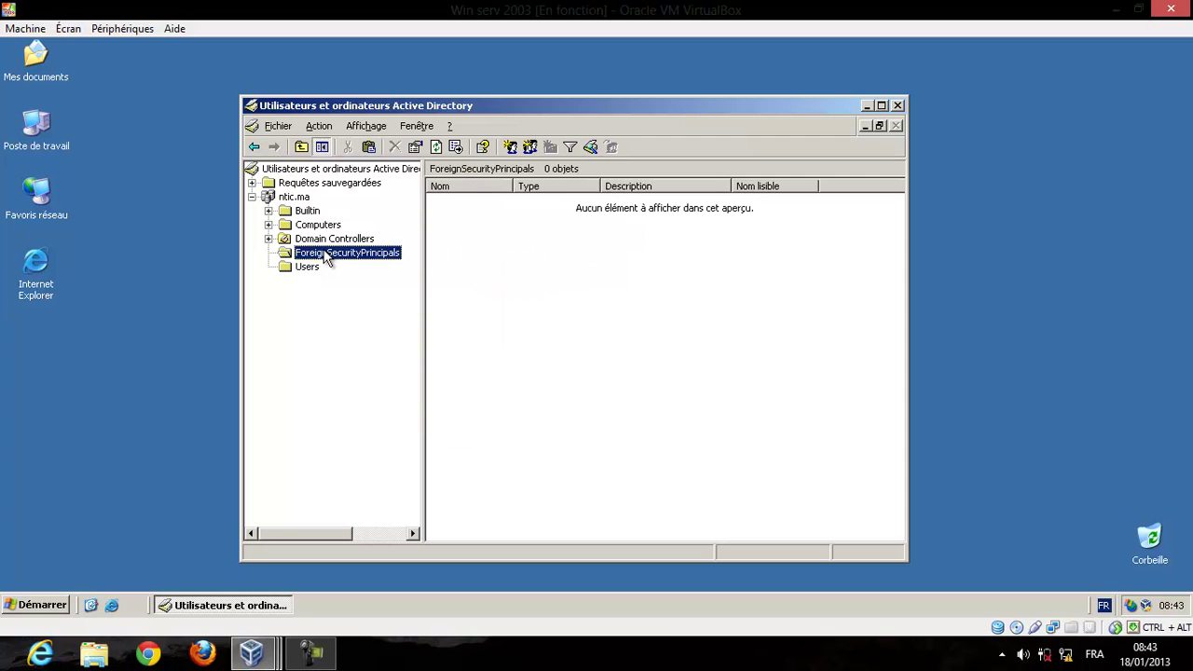
left_click(315, 214)
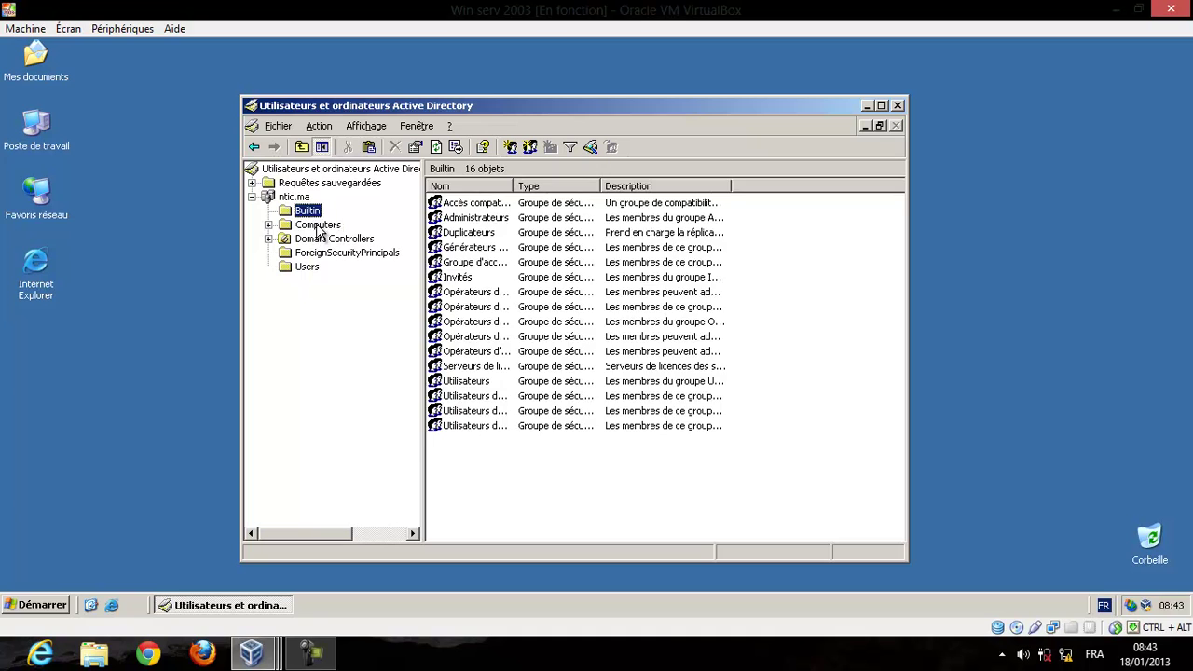
left_click(319, 227)
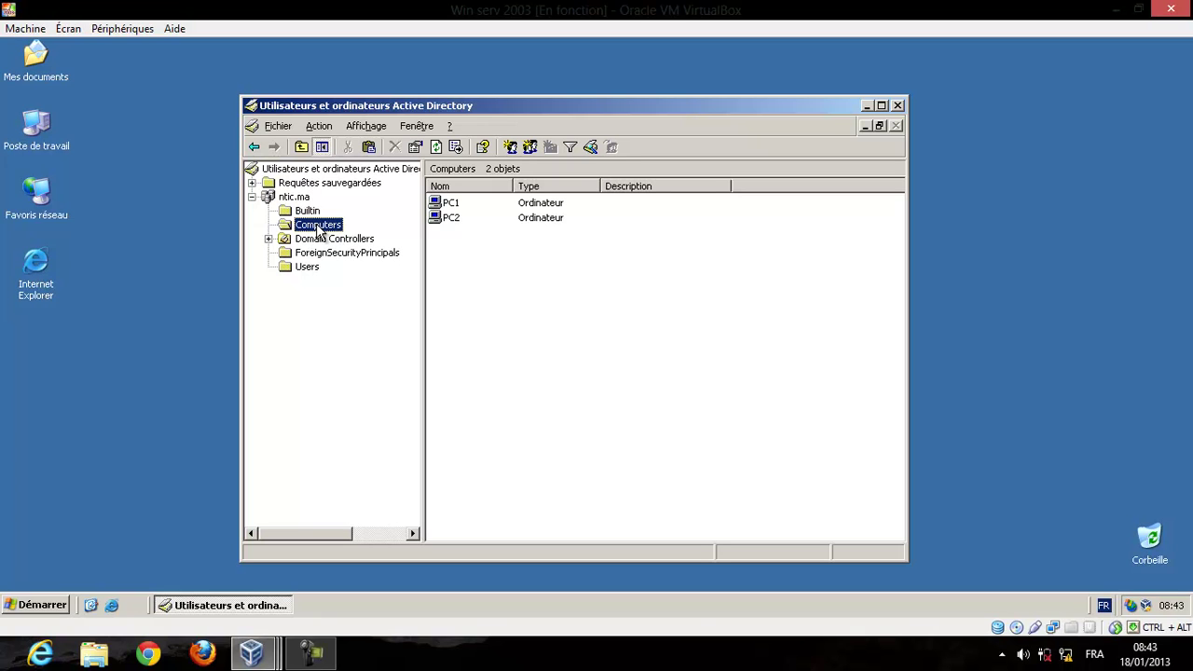
left_click(321, 239)
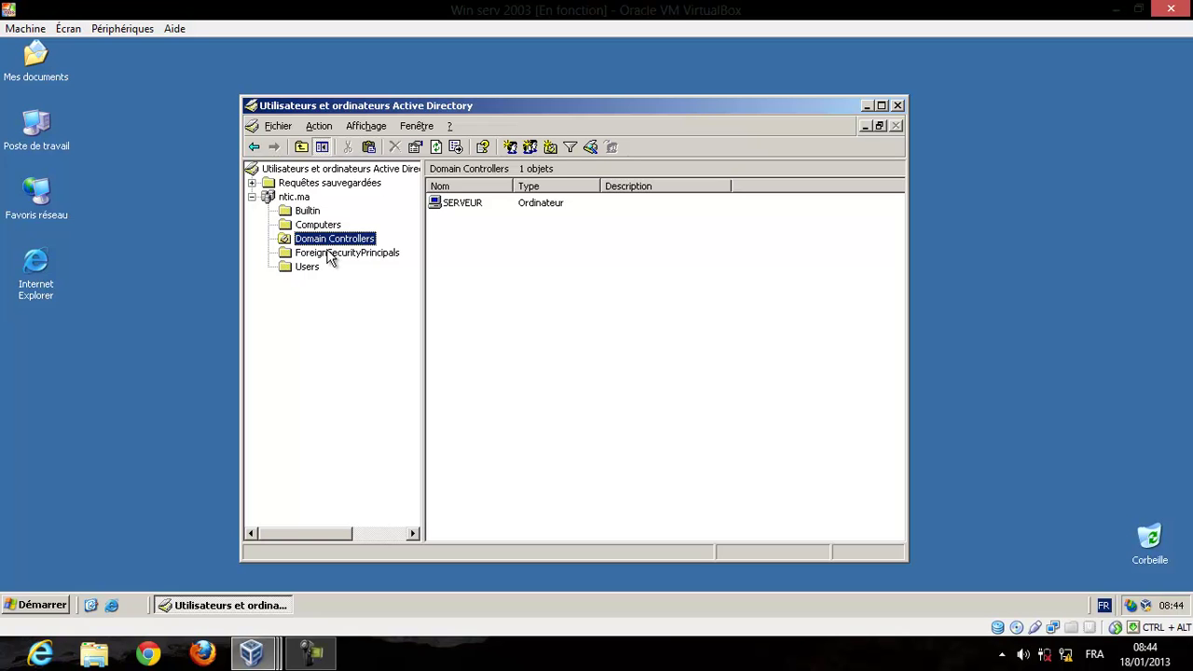
Select the empty ForeignSecurityPrincipals container in ntic.ma.
left_click(327, 253)
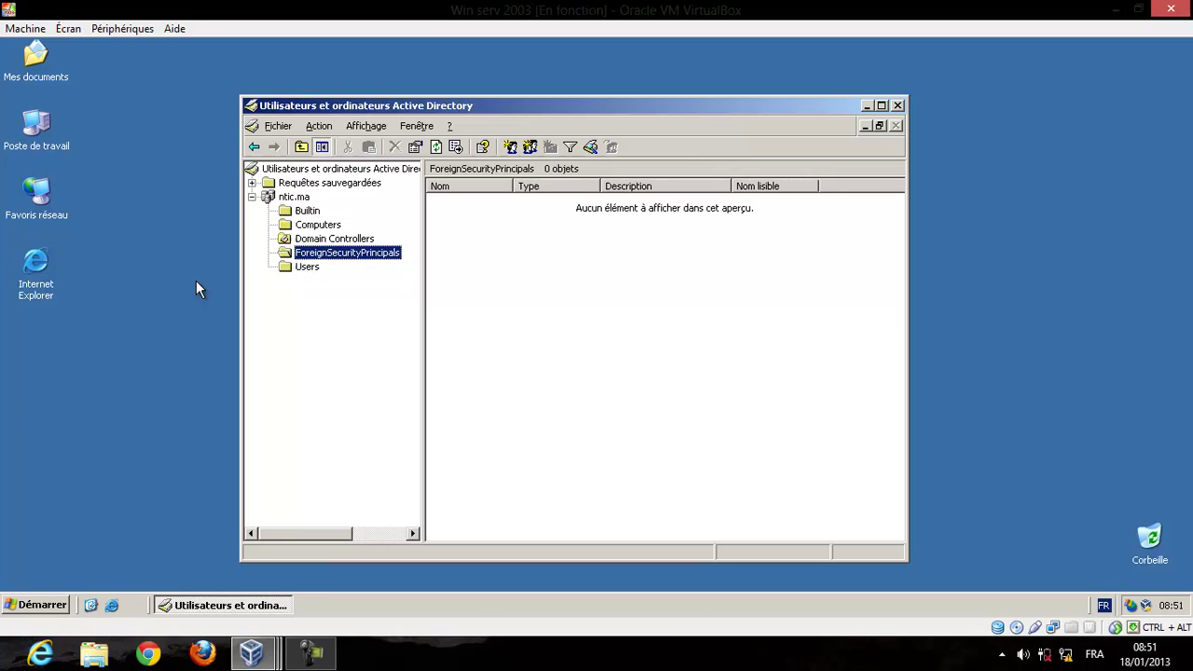
Show the Start menu's administrative tools list, pointing at Domaines et approbations Active Directory.
left_click(37, 606)
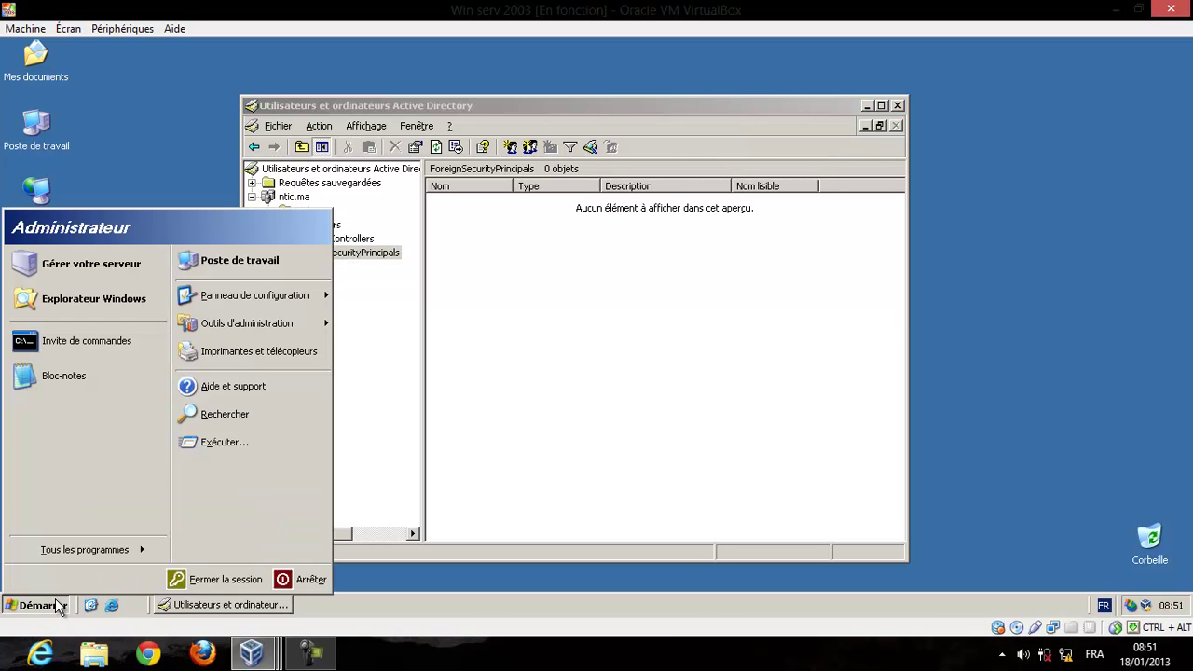
mouse_move(270, 335)
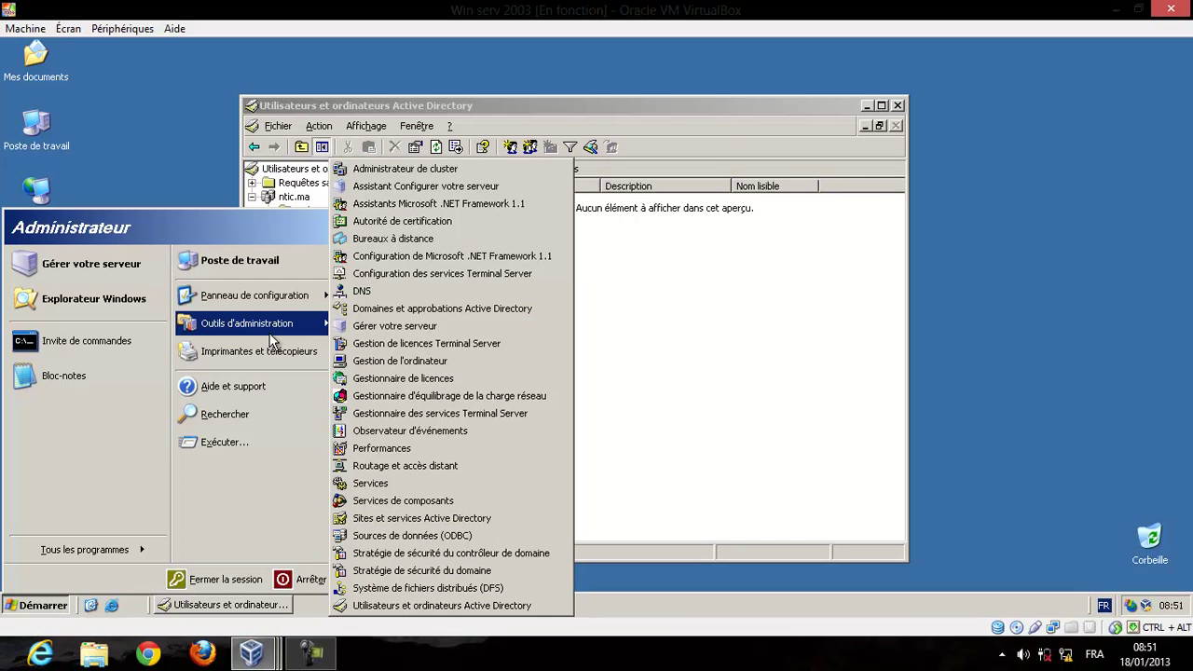
Launch Domaines et approbations Active Directory, expand the root and select the empty ntic.ma domain.
left_click(366, 312)
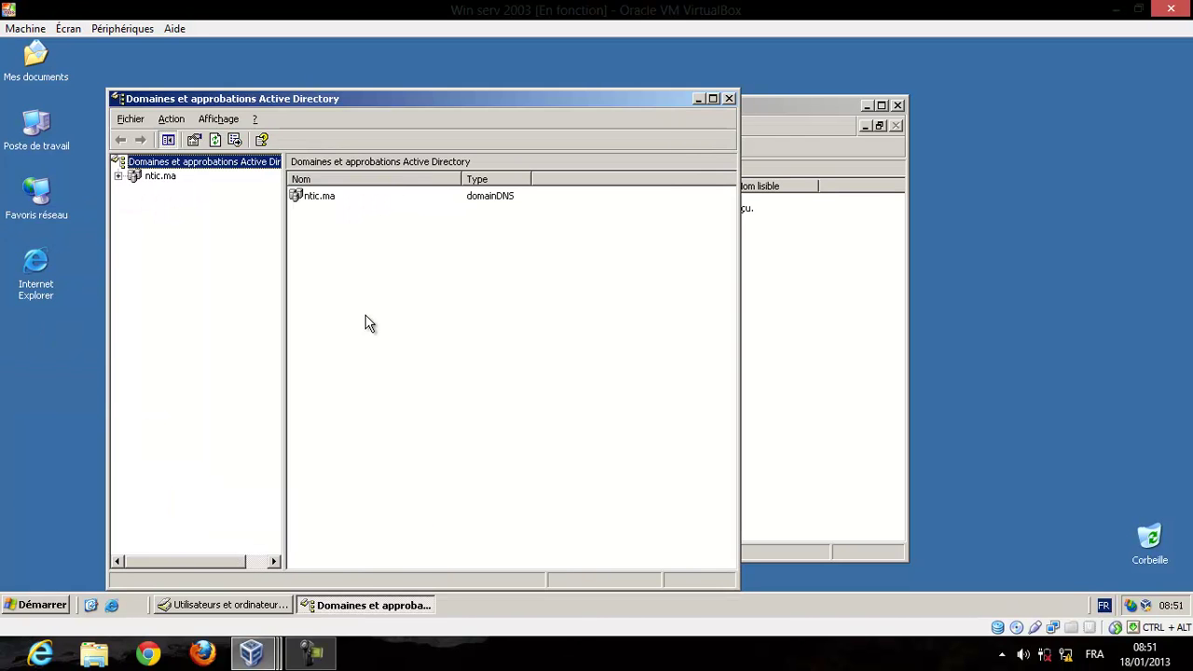
left_click(119, 179)
left_click(160, 179)
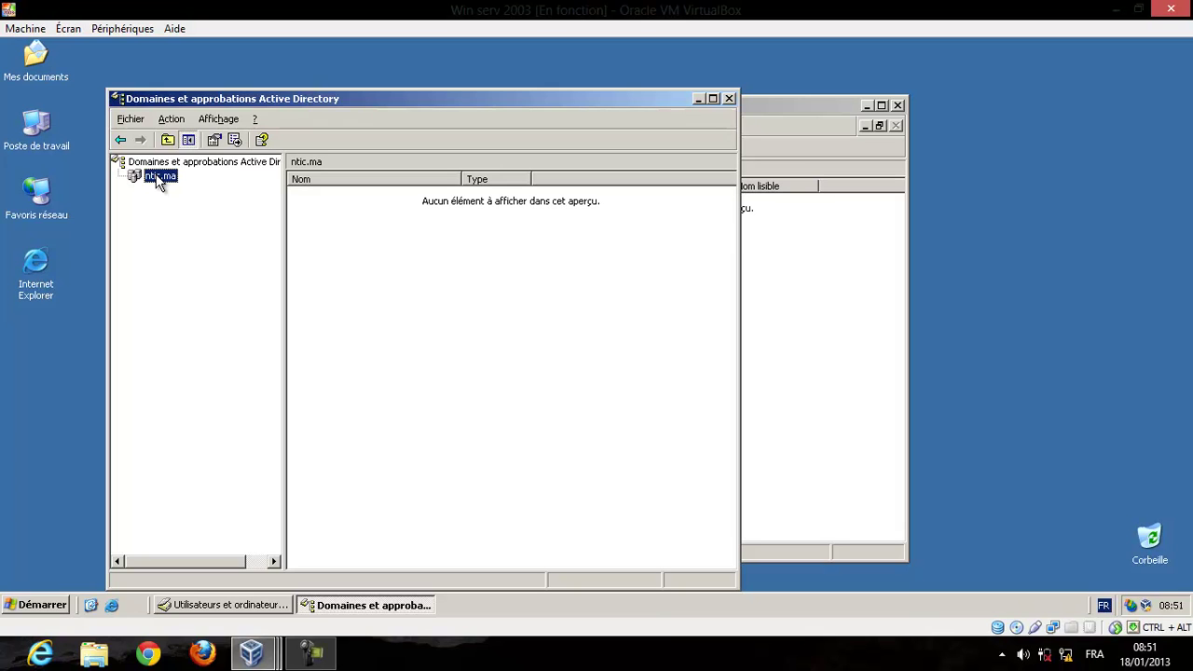
Launch Sites et services Active Directory from the Start menu's administrative tools.
left_click(69, 609)
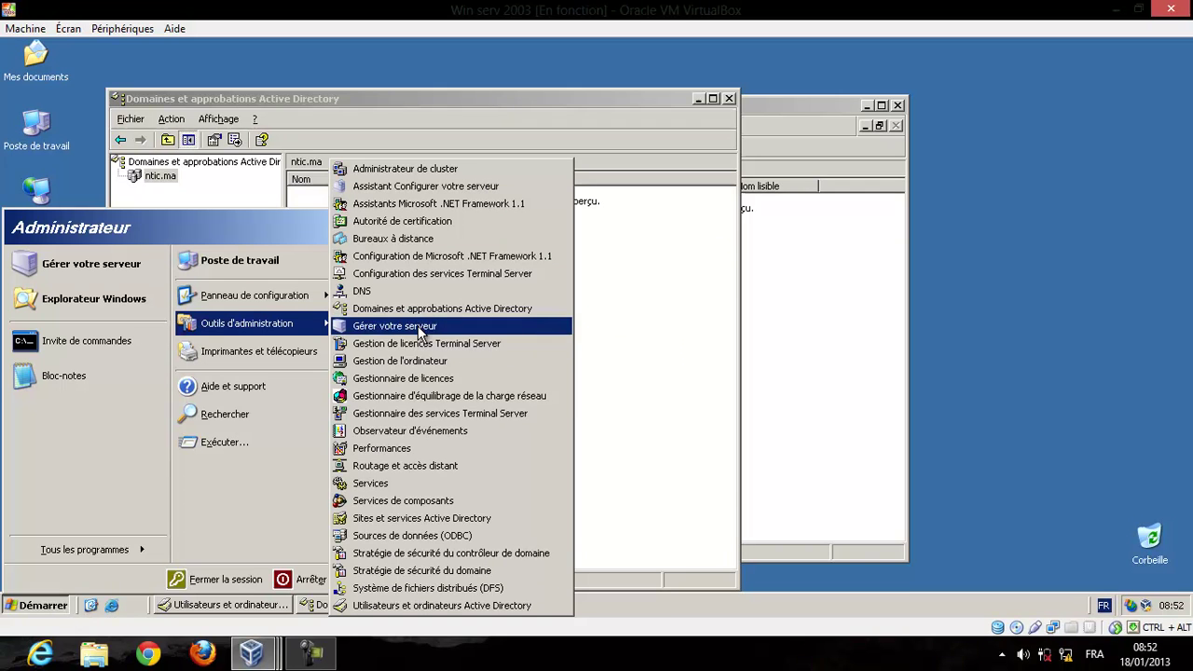
left_click(465, 524)
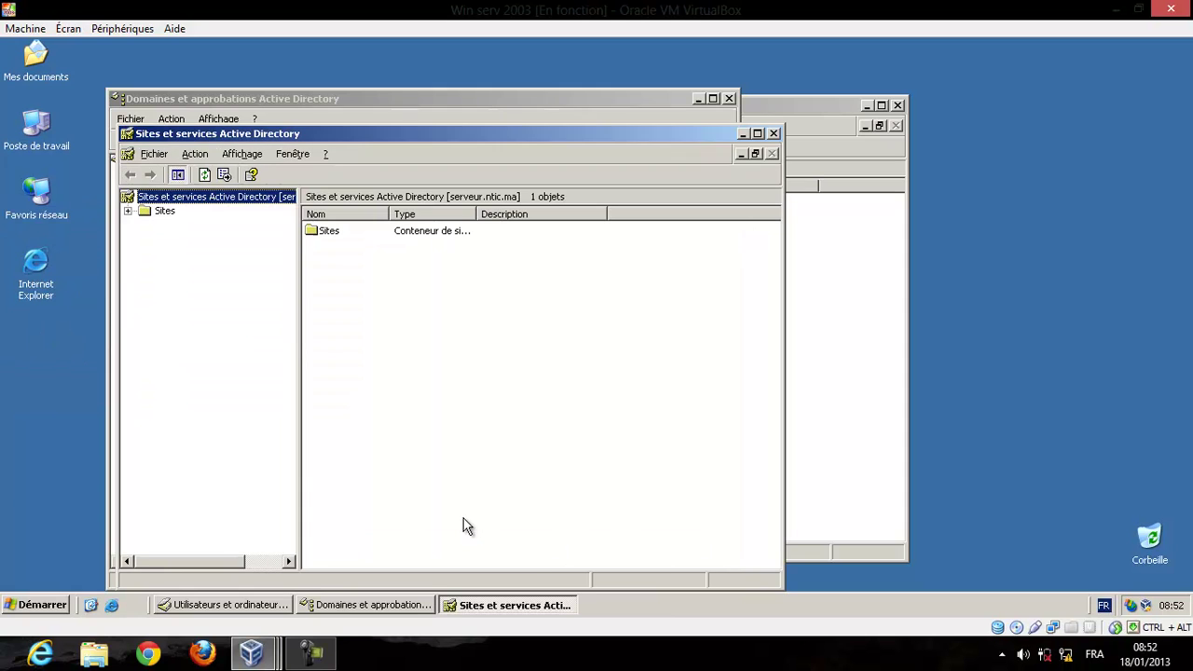
Expand Sites to show Inter-Site Transports, Premier-Site-par-defaut and Subnets.
left_click(128, 214)
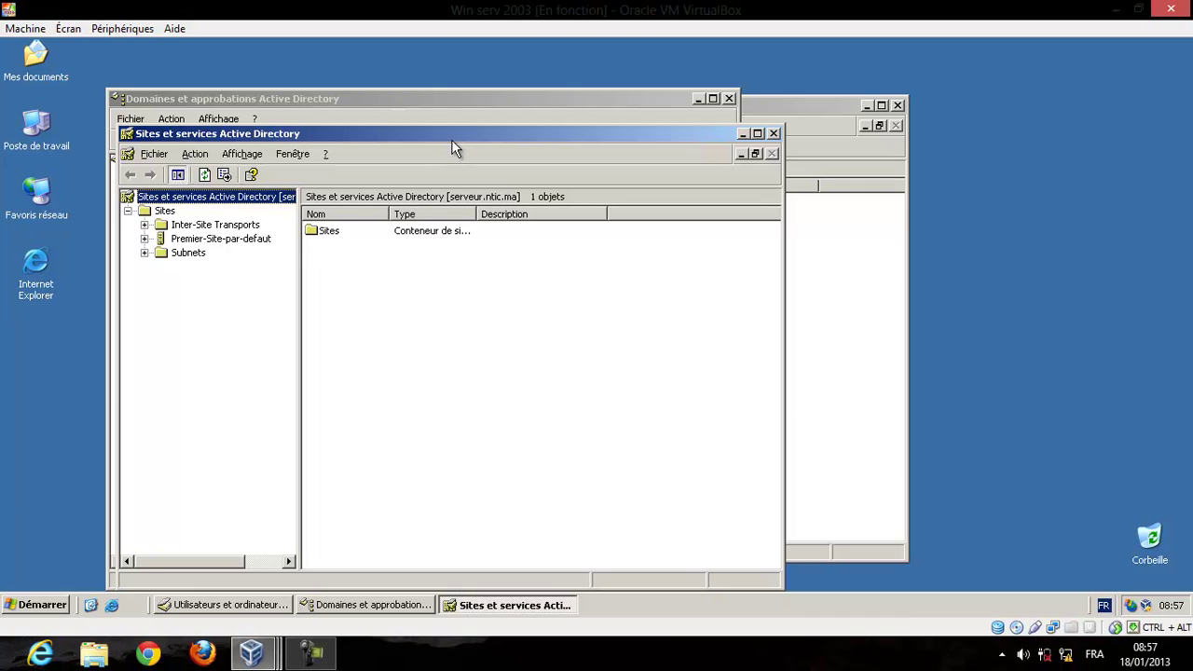
Drag the Sites et services window up and right to uncover the ntic.ma trusts console.
left_click_drag(453, 139, 597, 115)
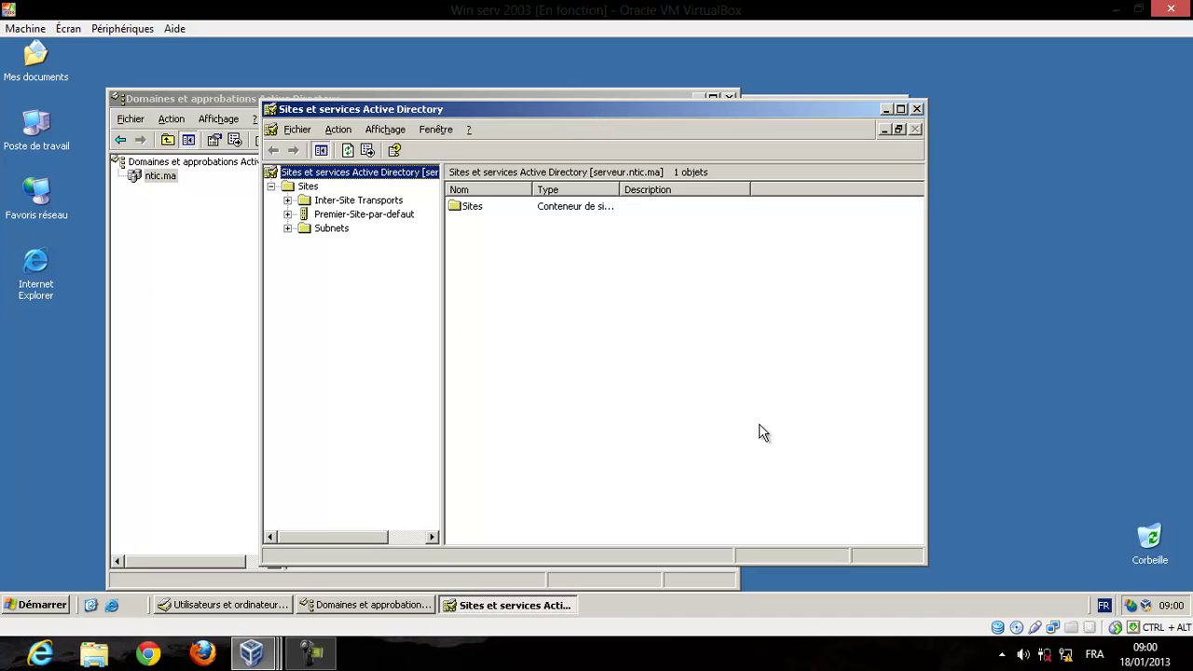
left_click(756, 667)
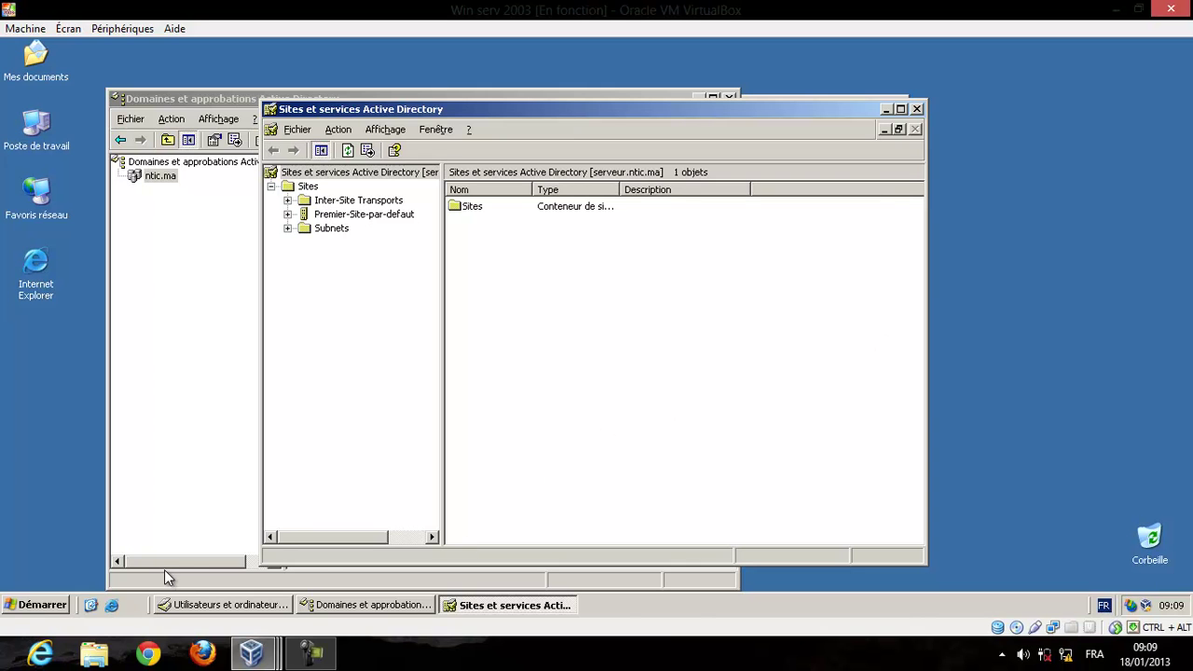
Dismiss the open Start menu, then close both the Sites et services and Domaines et approbations windows.
left_click(37, 608)
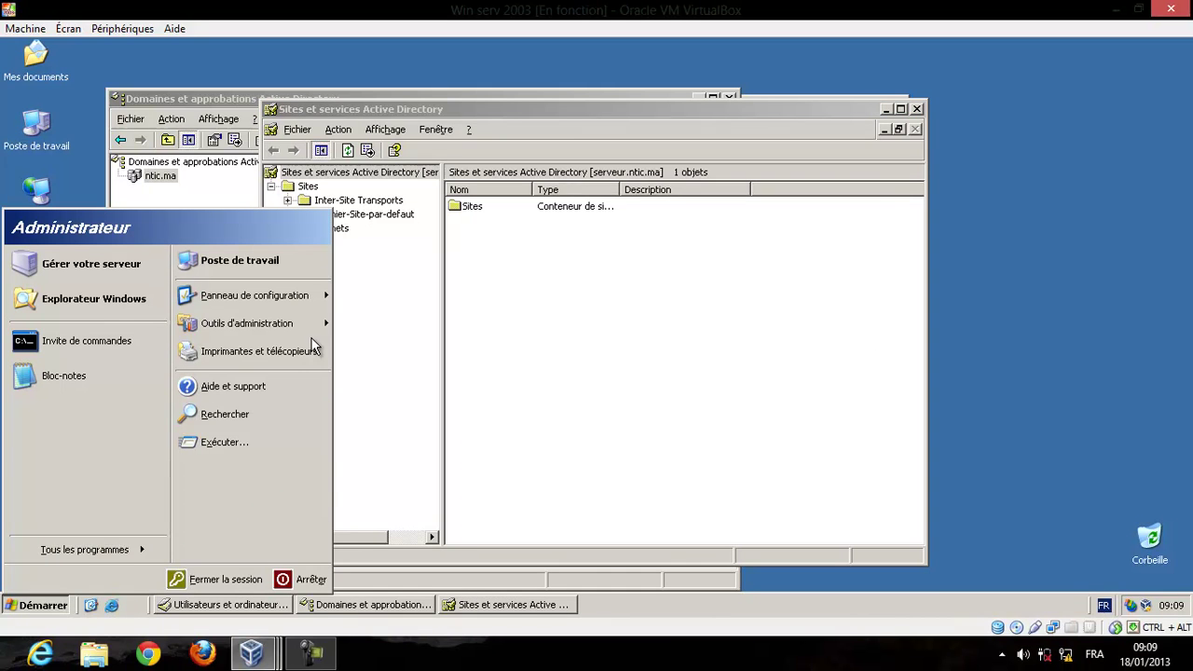
mouse_move(326, 335)
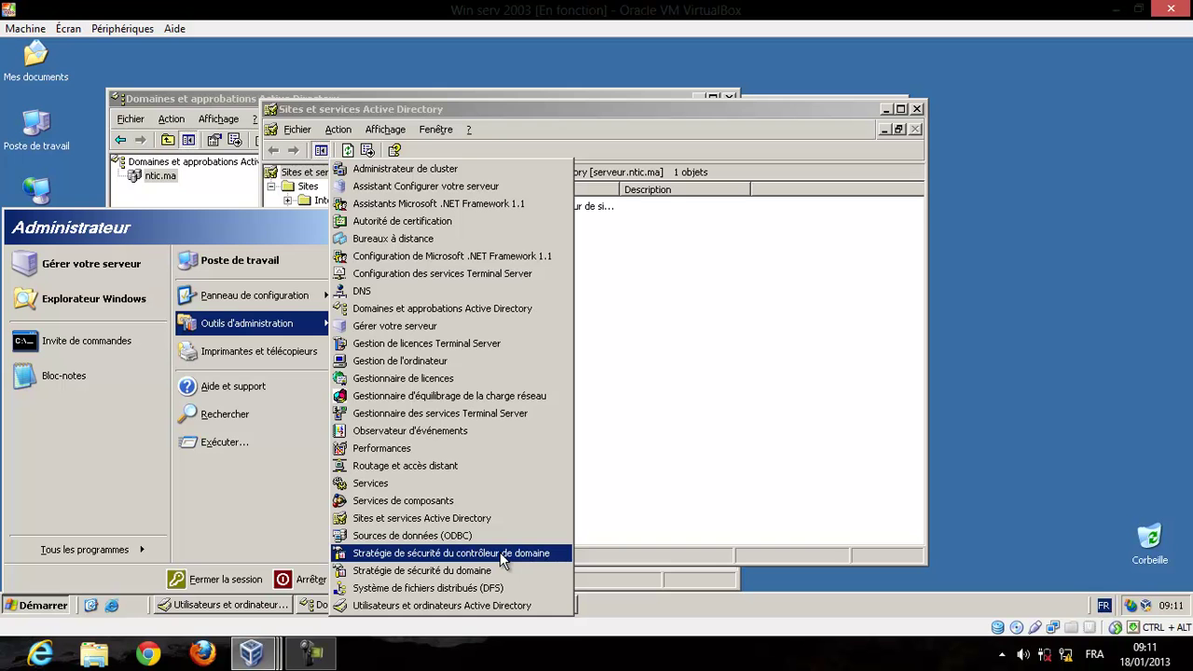
left_click(691, 353)
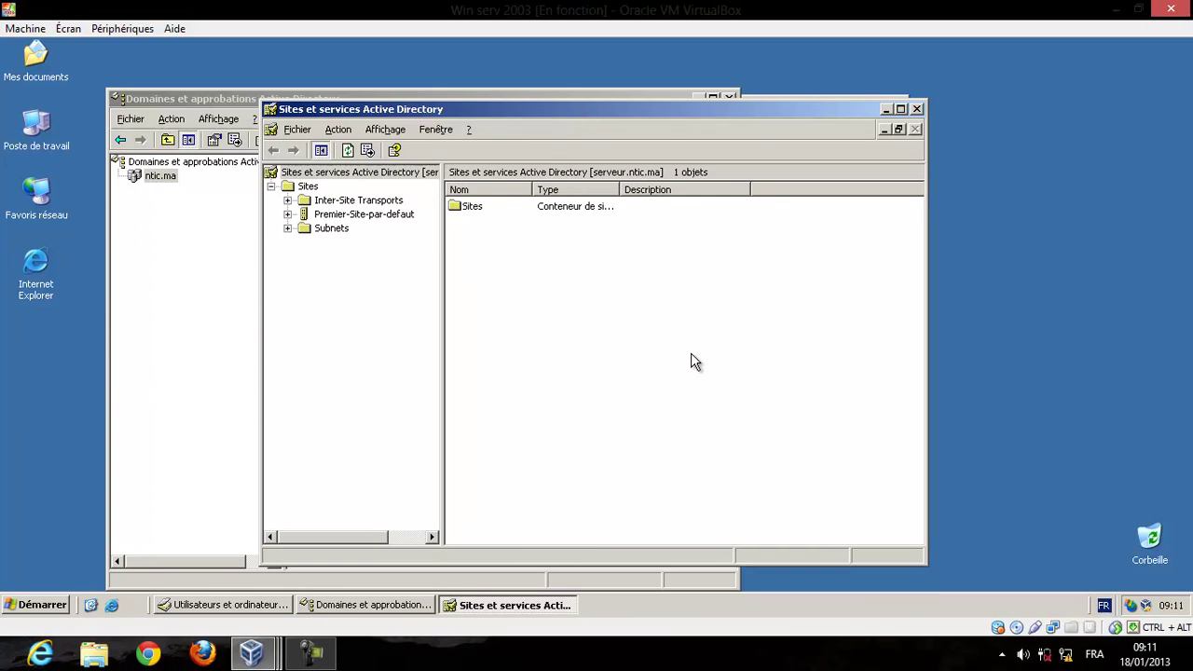
left_click(916, 109)
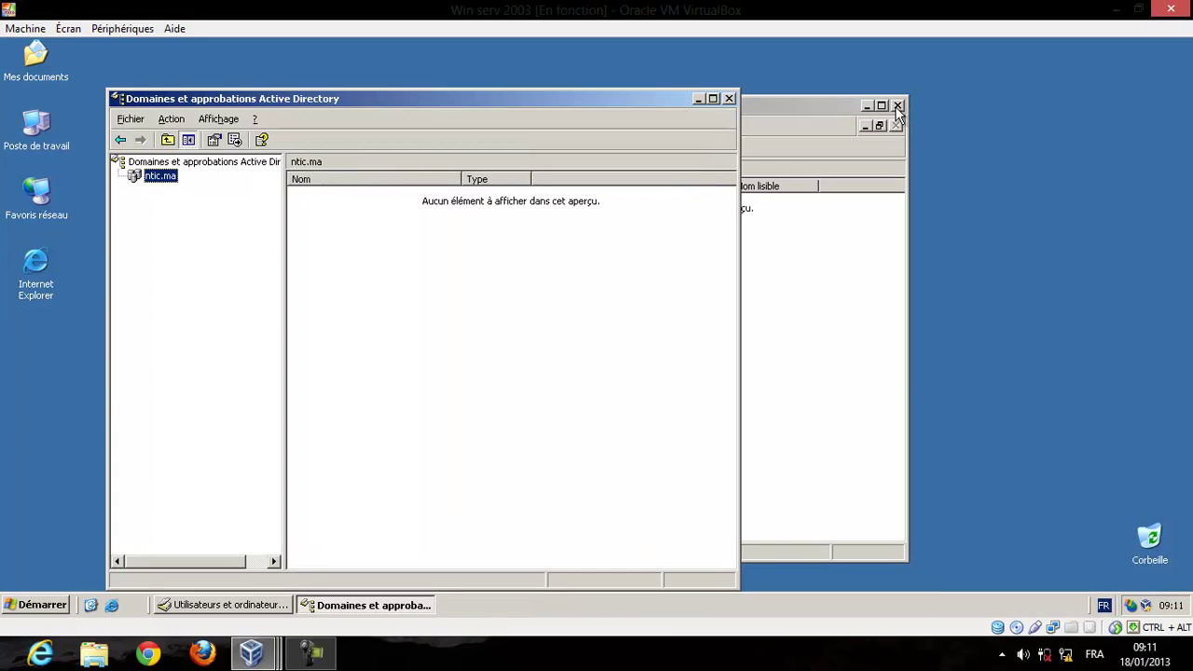
left_click(730, 99)
Show the ntic.ma Users container and select the built-in Administrateur account.
left_click(484, 315)
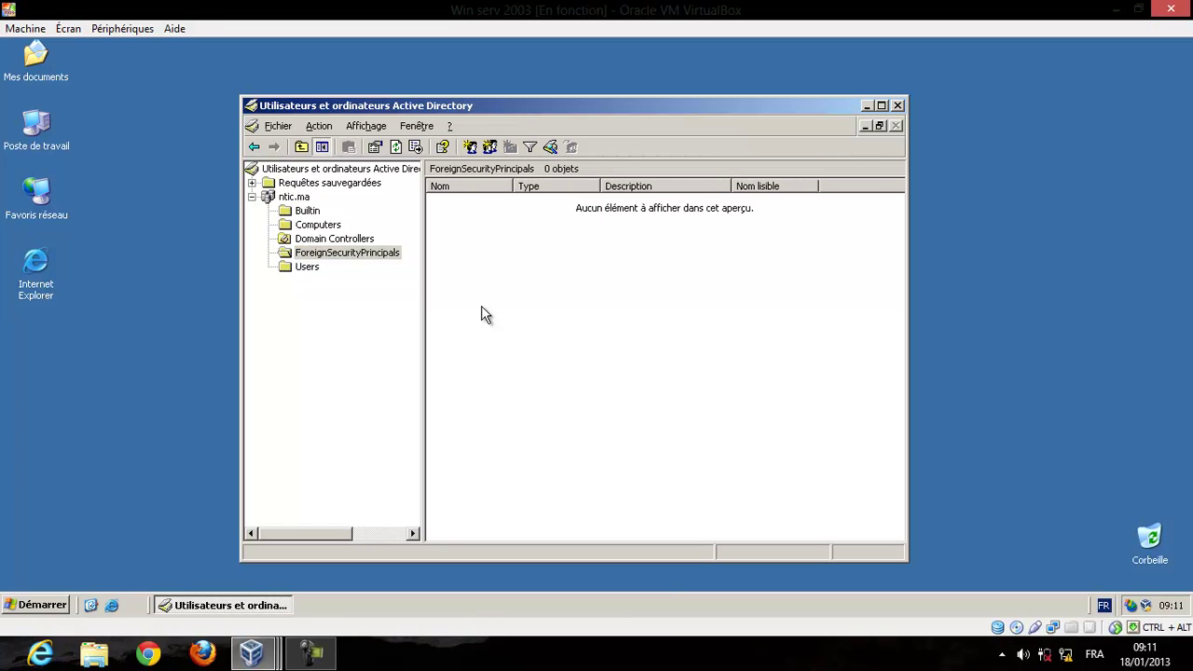
left_click(308, 267)
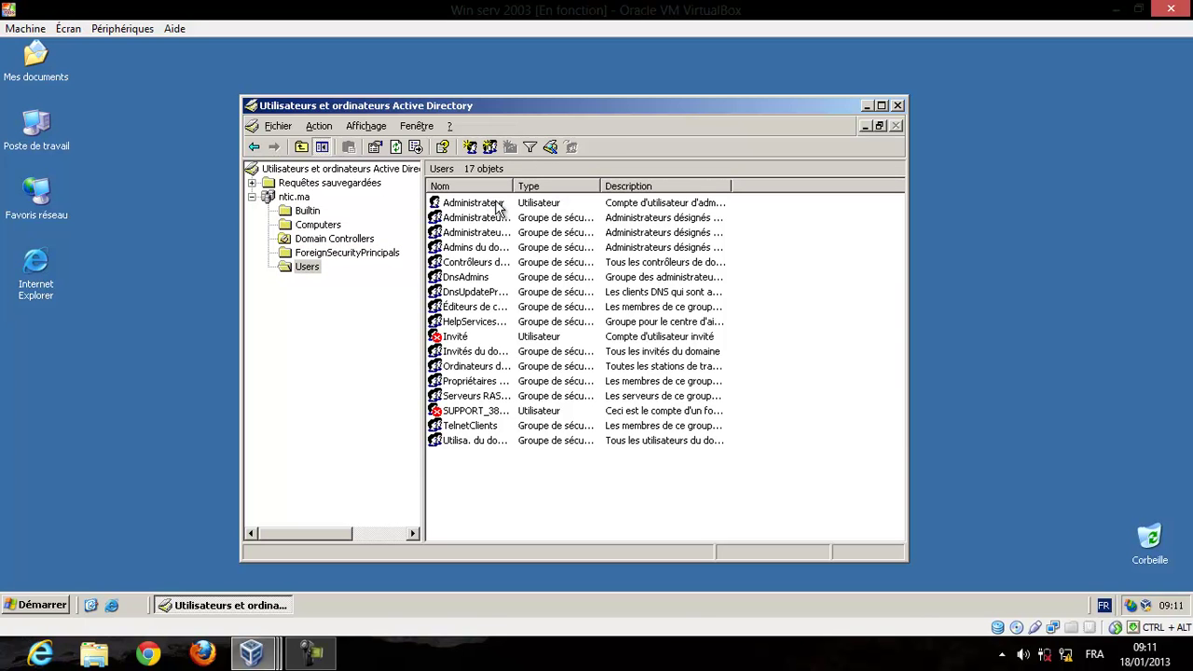
left_click(498, 206)
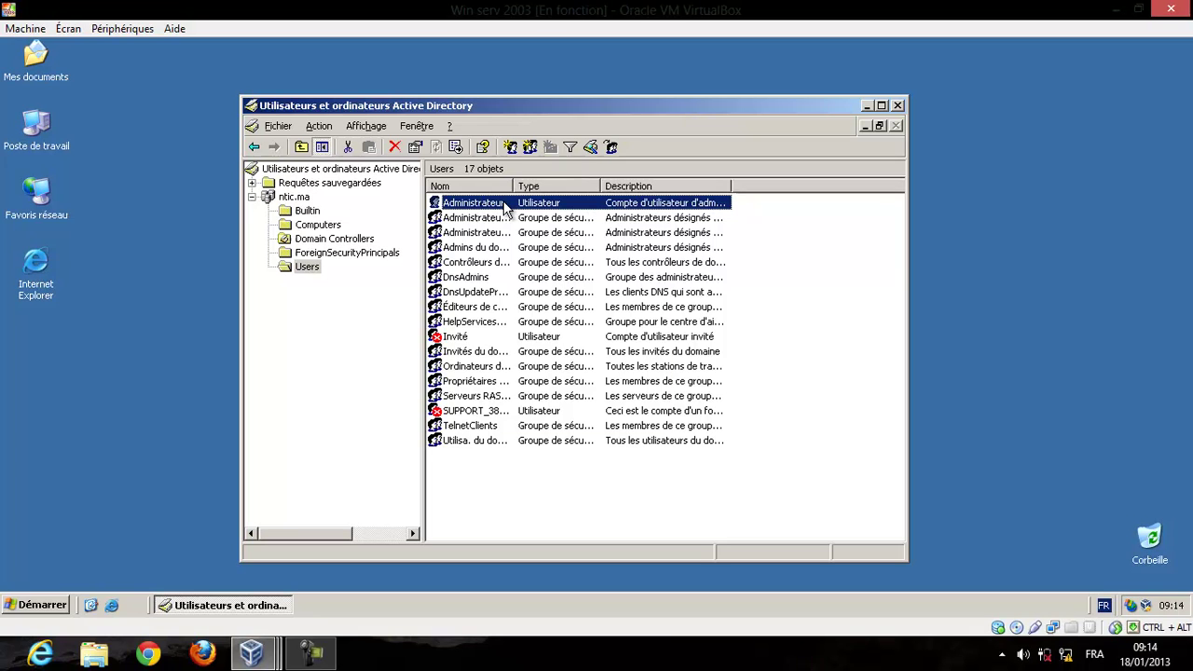
right_click(504, 206)
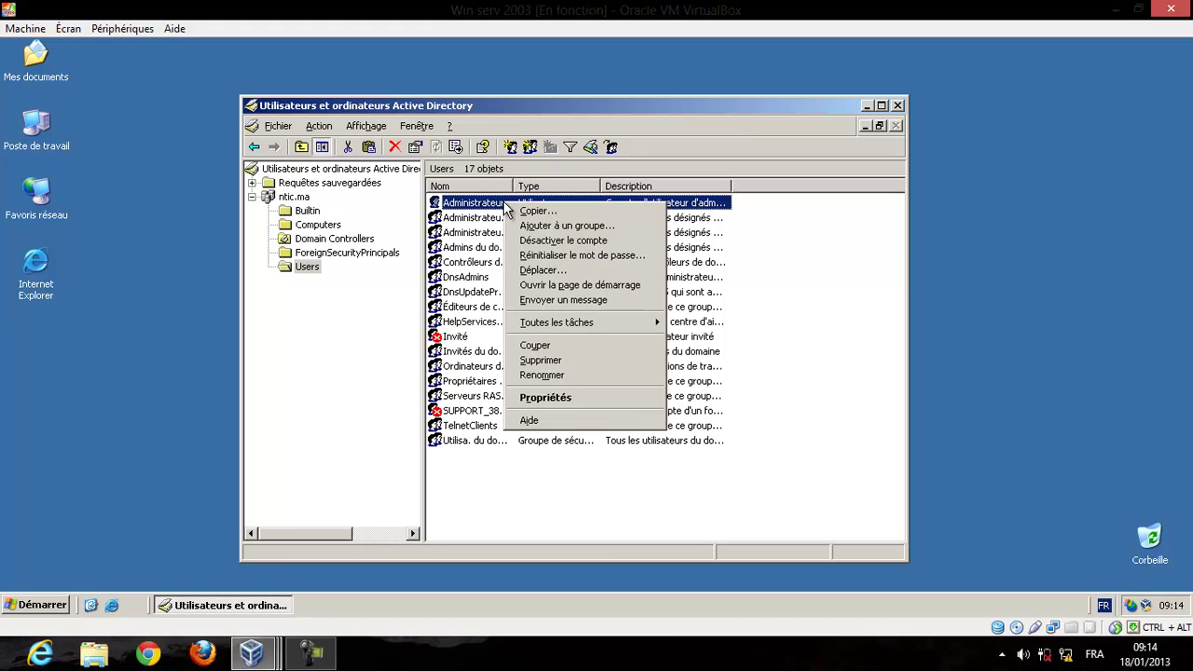
left_click(575, 396)
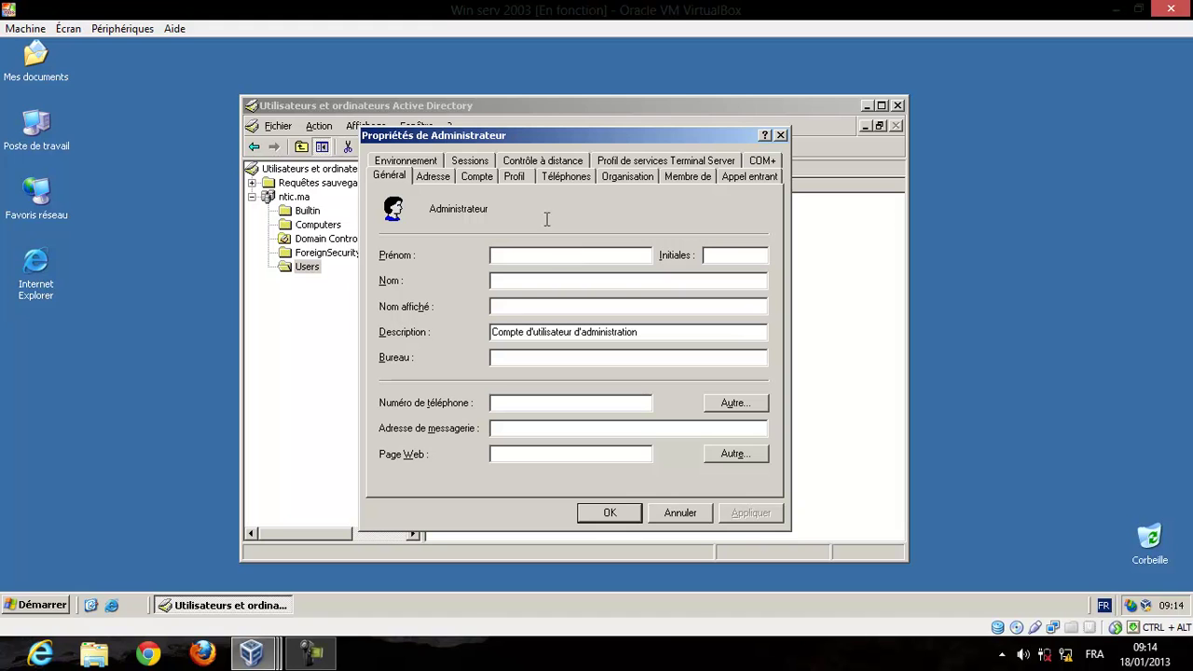
left_click(479, 176)
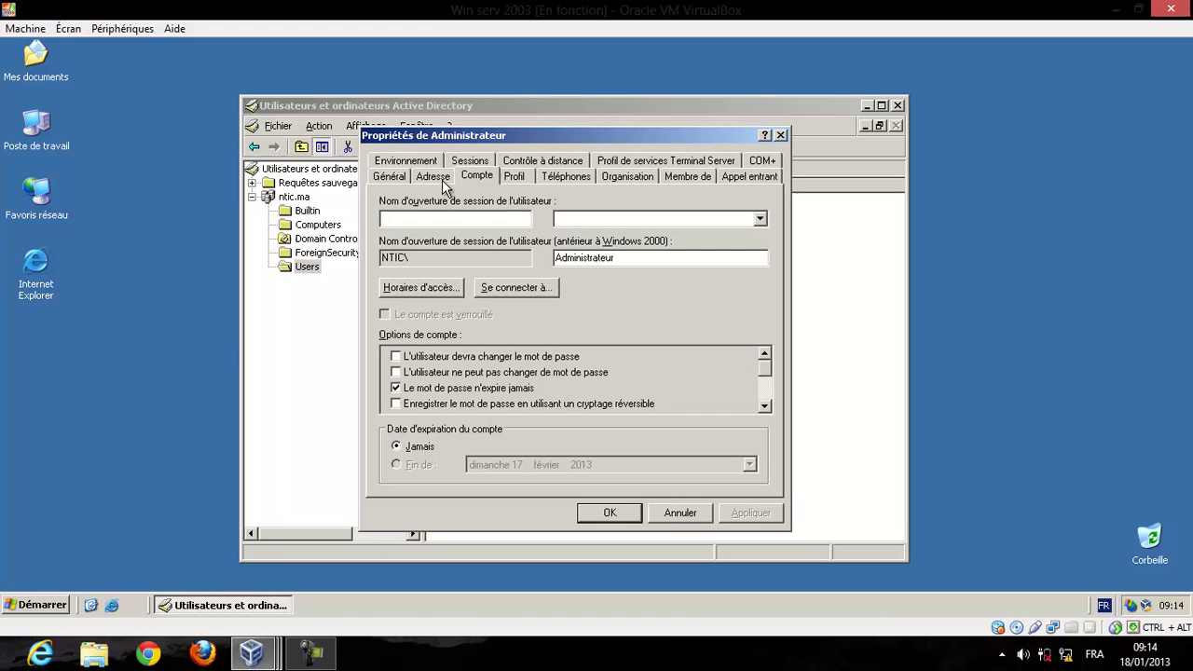
left_click(392, 177)
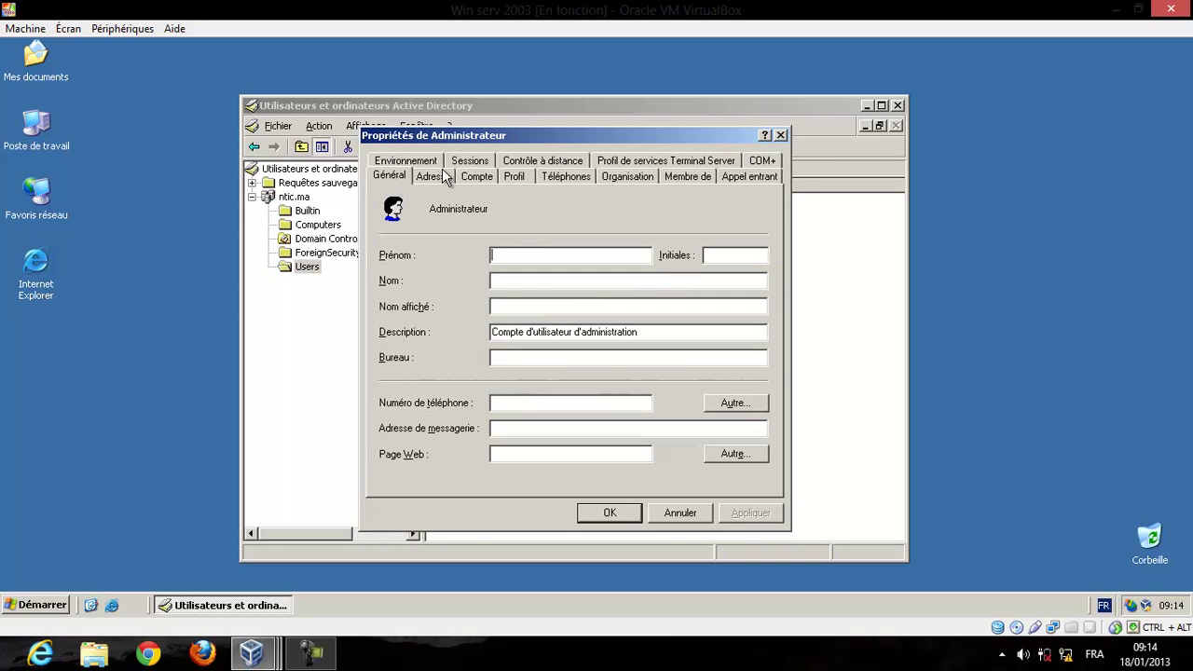
left_click(781, 135)
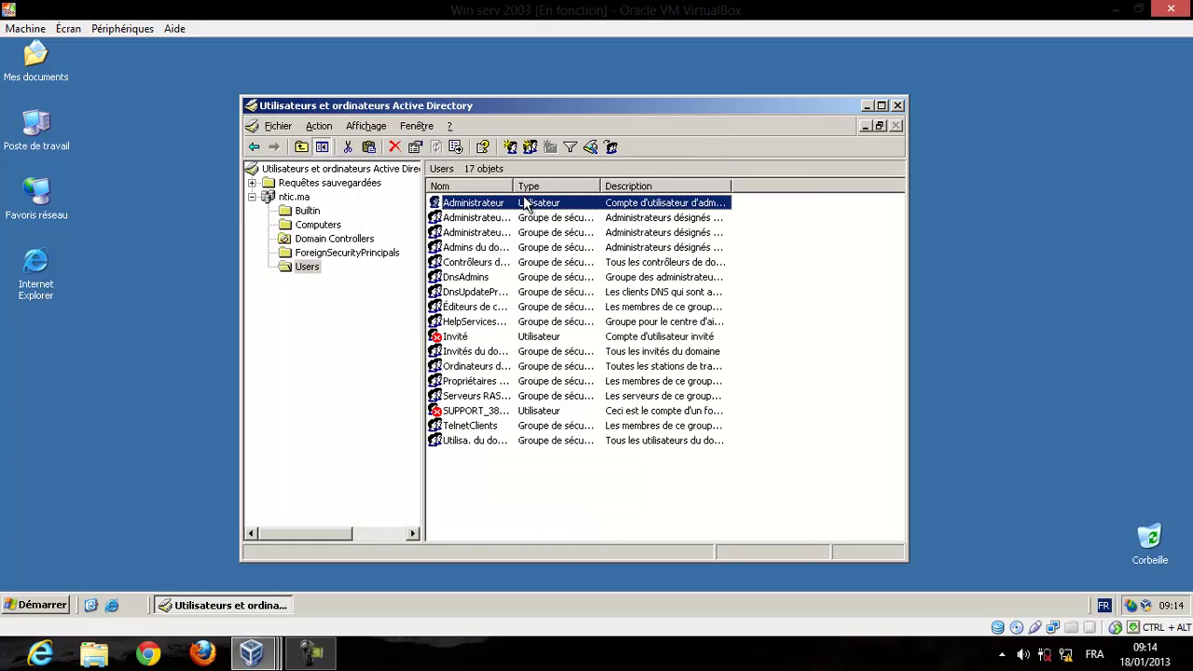
Rename the Administrateur account to Adminntic.
right_click(525, 199)
left_click(563, 370)
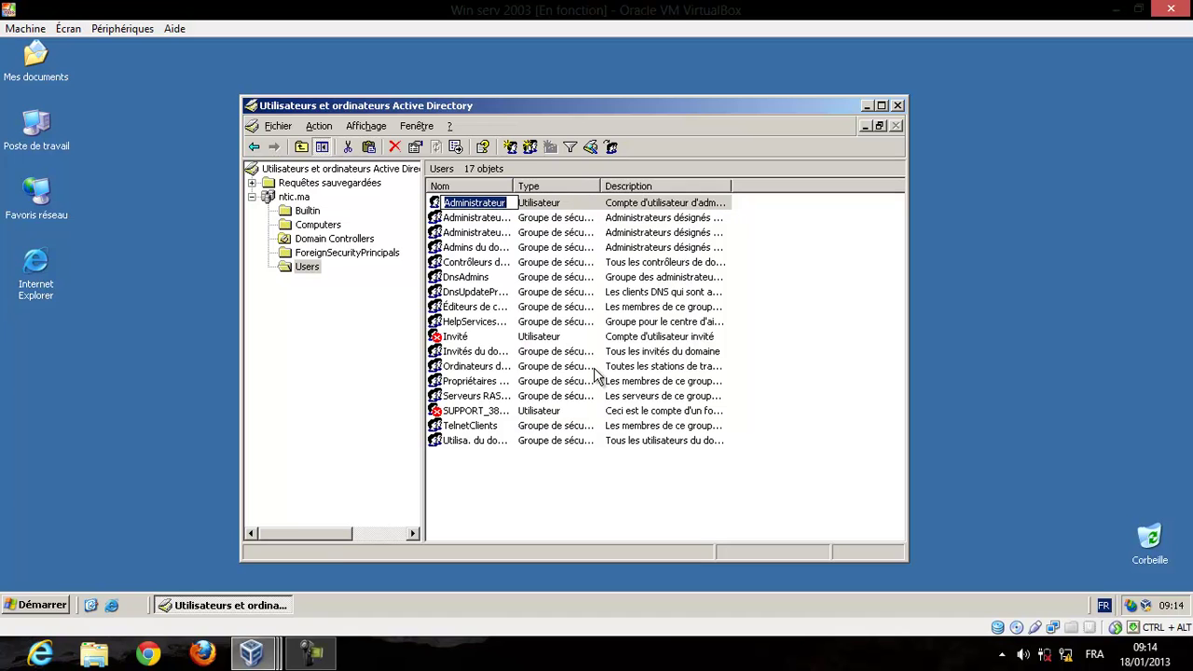
type("Adminntic")
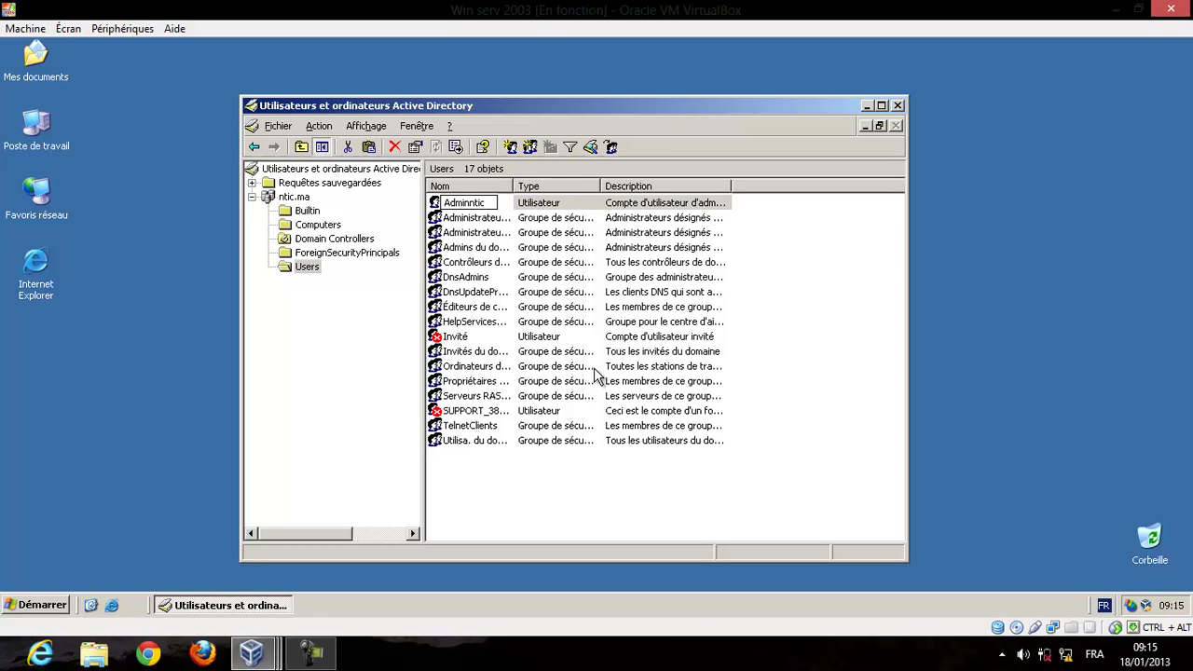
key("Return")
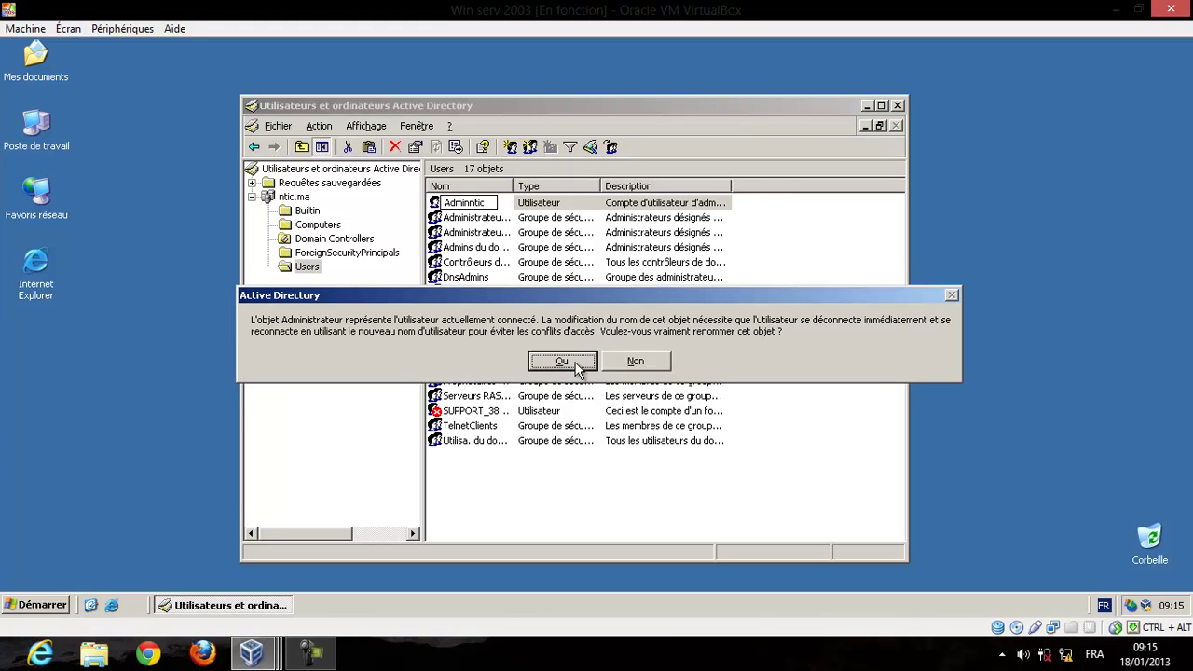
Cancel the rename dialog so the account keeps the name Administrateur.
left_click(562, 362)
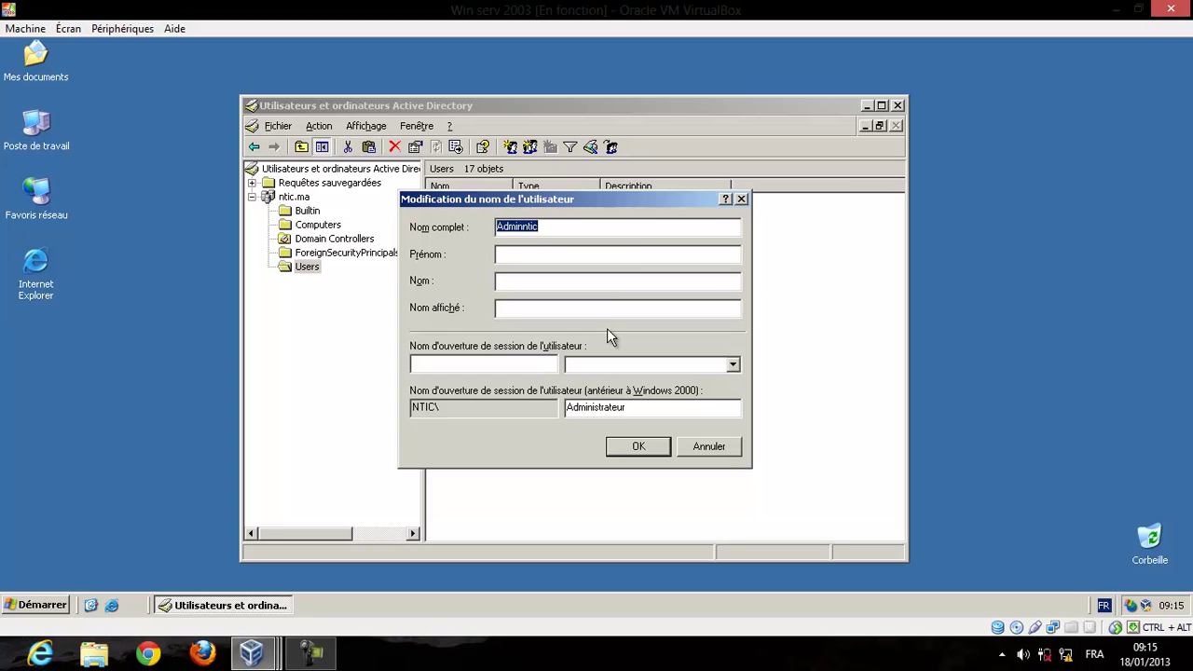
left_click_drag(641, 202, 896, 168)
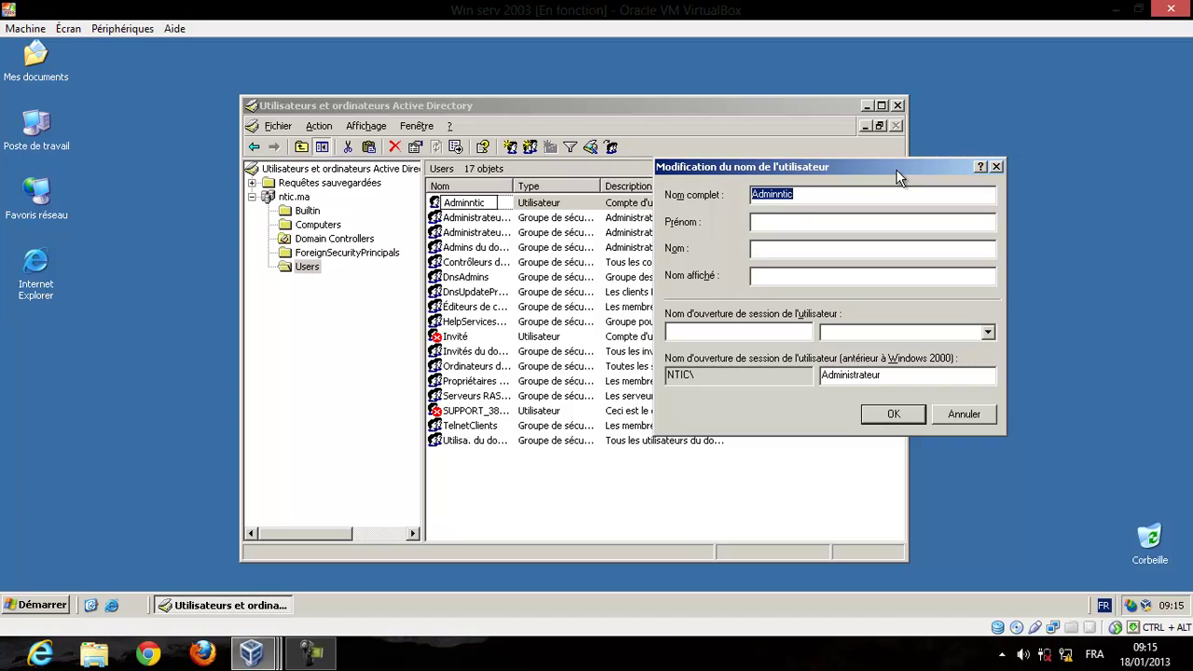
key("Escape")
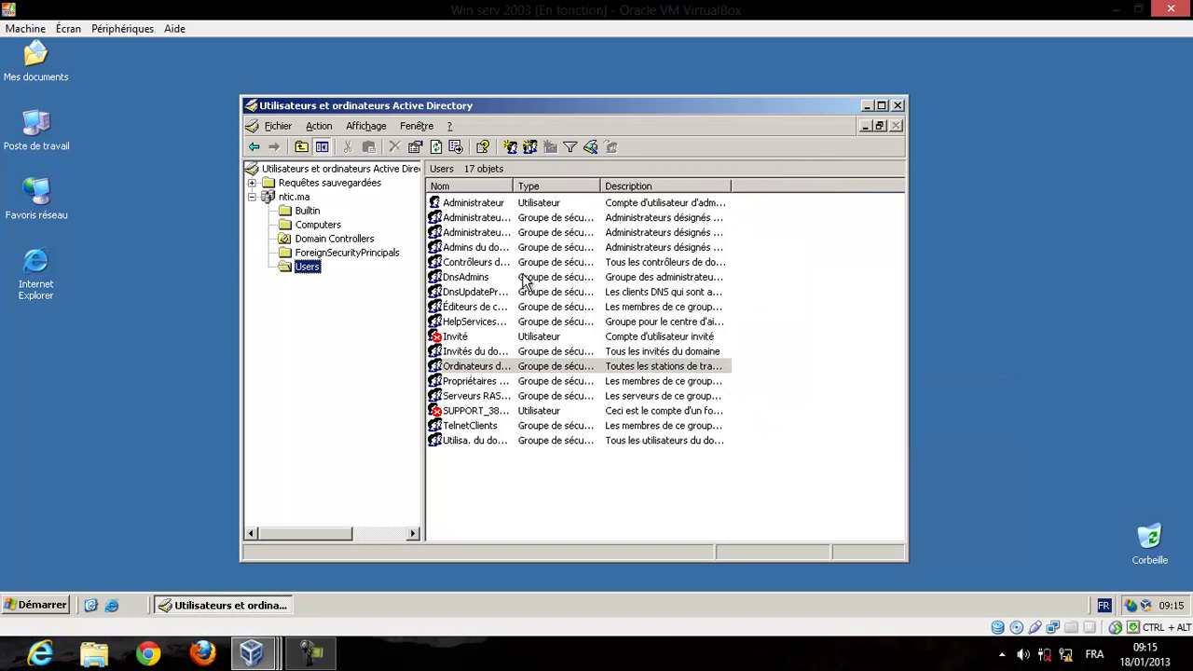
Set Administrateur's logon name and pre-Windows 2000 logon name to adminntic, and apply.
right_click(481, 209)
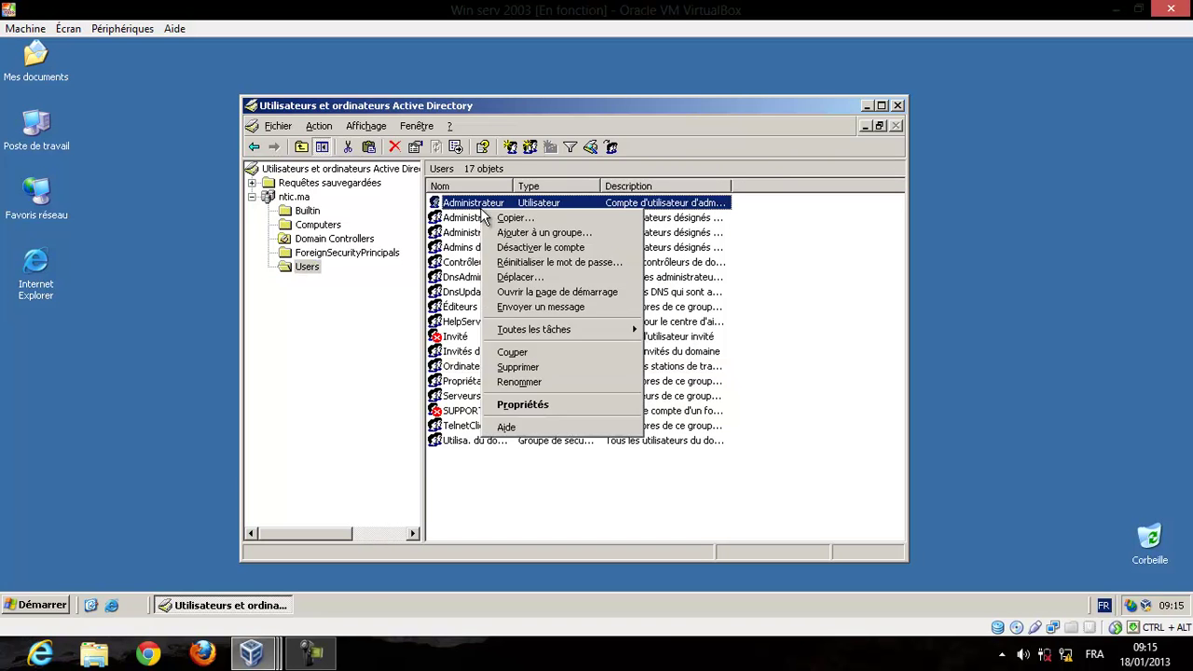
left_click(539, 406)
left_click(477, 176)
left_click(479, 216)
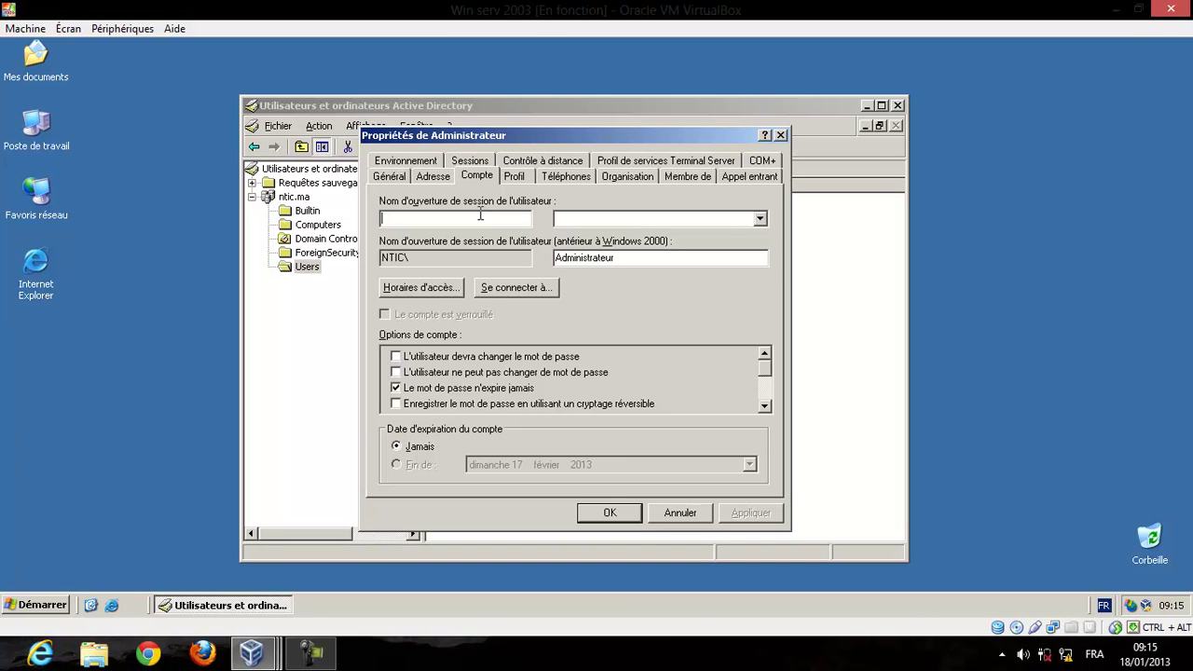
type("adminntic")
double_click(709, 254)
type("adminntic")
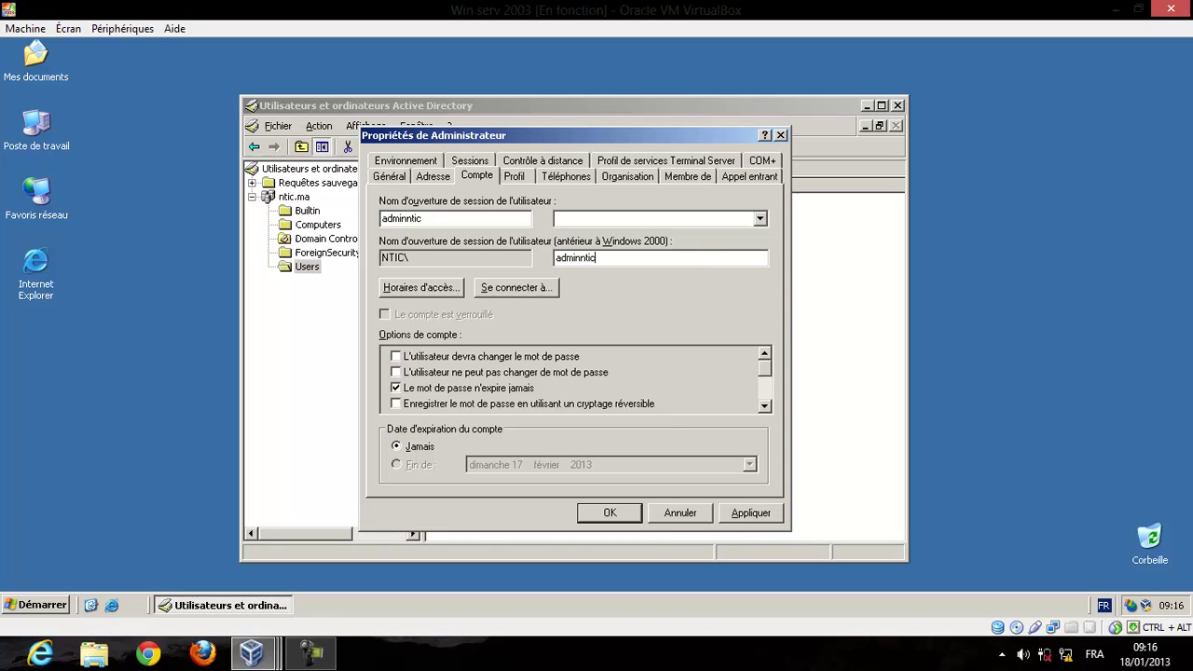
left_click(608, 513)
left_click(751, 513)
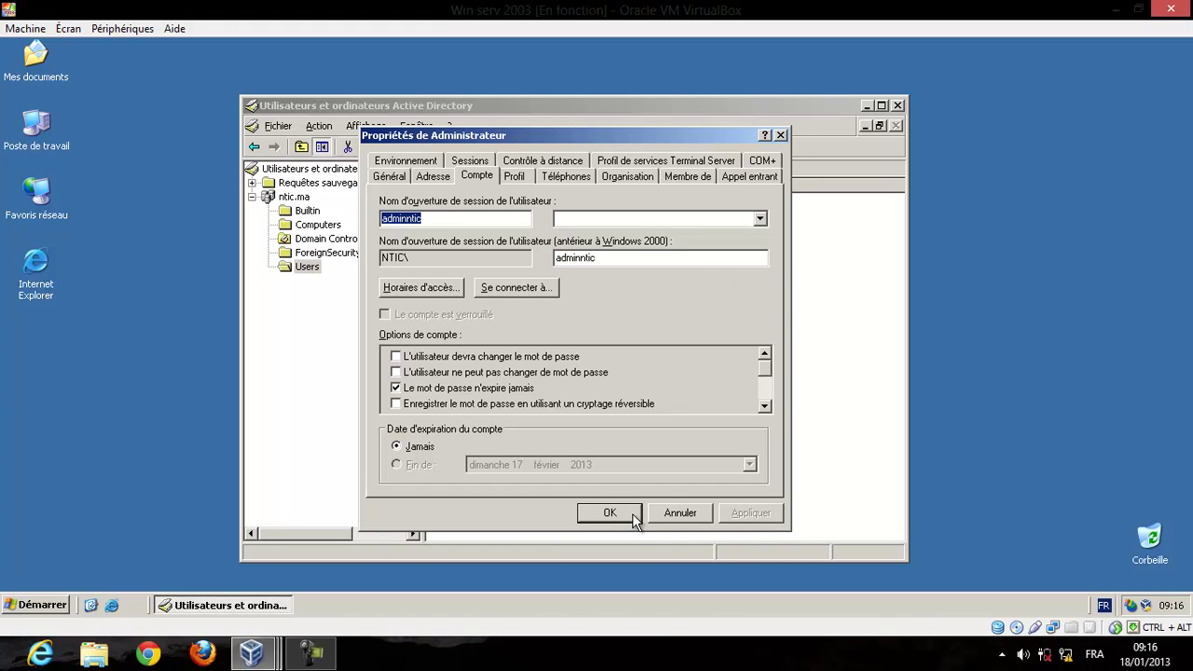
left_click(627, 514)
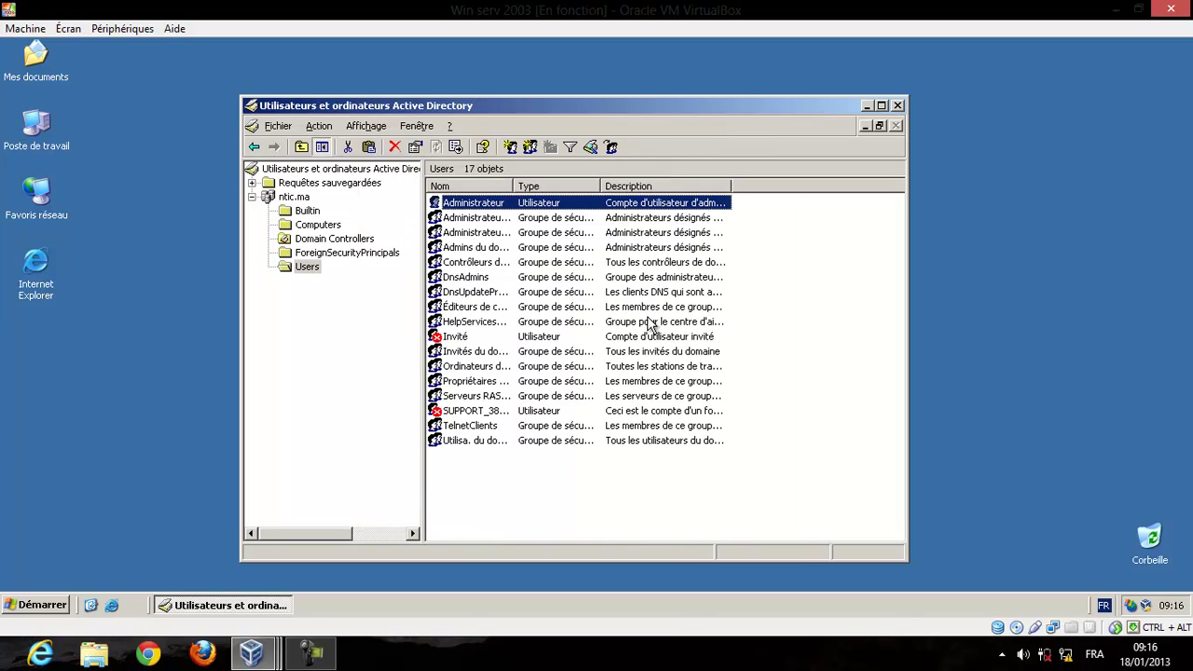
Rename Administrateur to Adminntic and accept the logged-on account warnings.
right_click(500, 207)
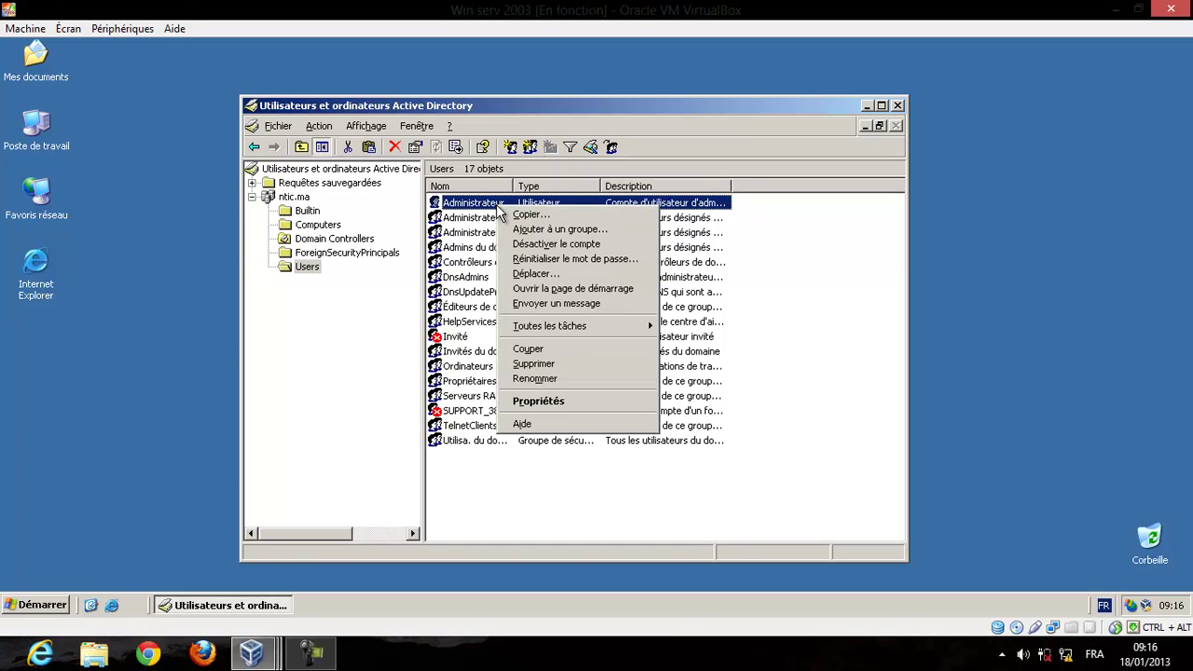
left_click(576, 379)
type("Adminntic")
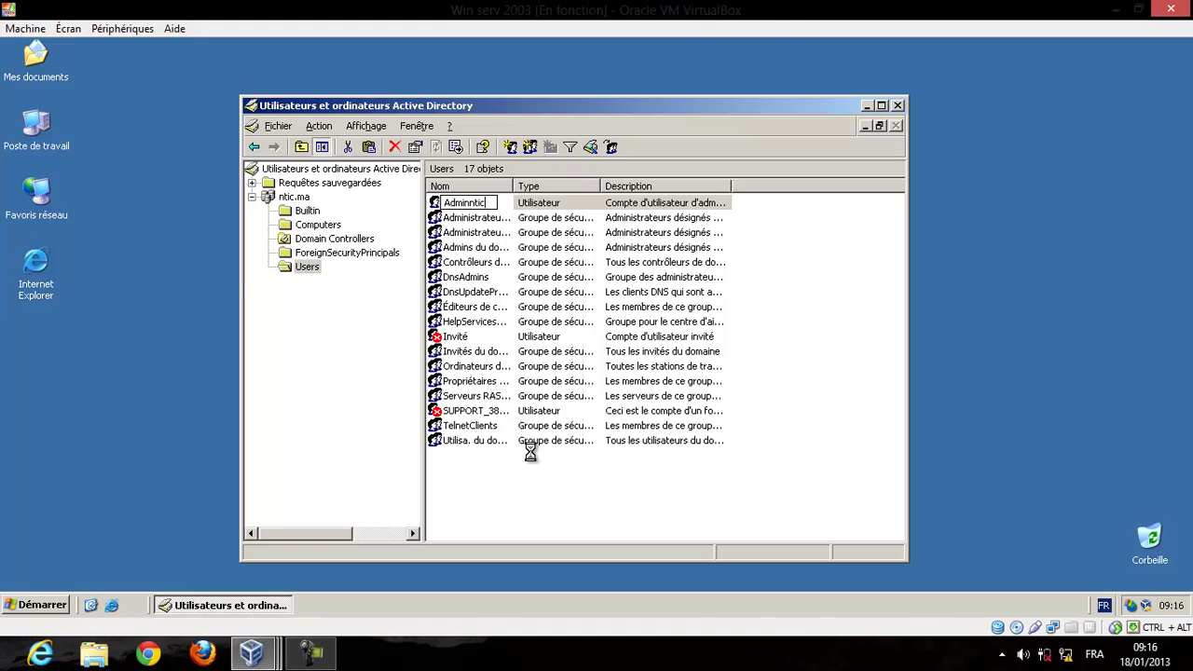
key("Return")
left_click(576, 361)
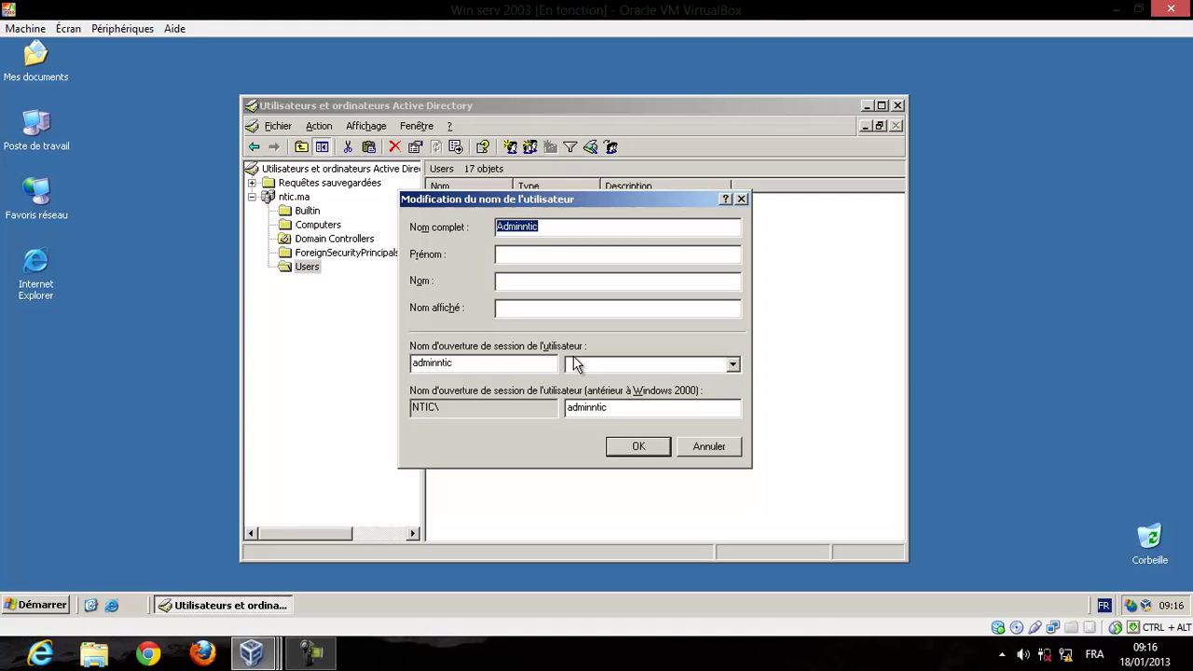
left_click(639, 446)
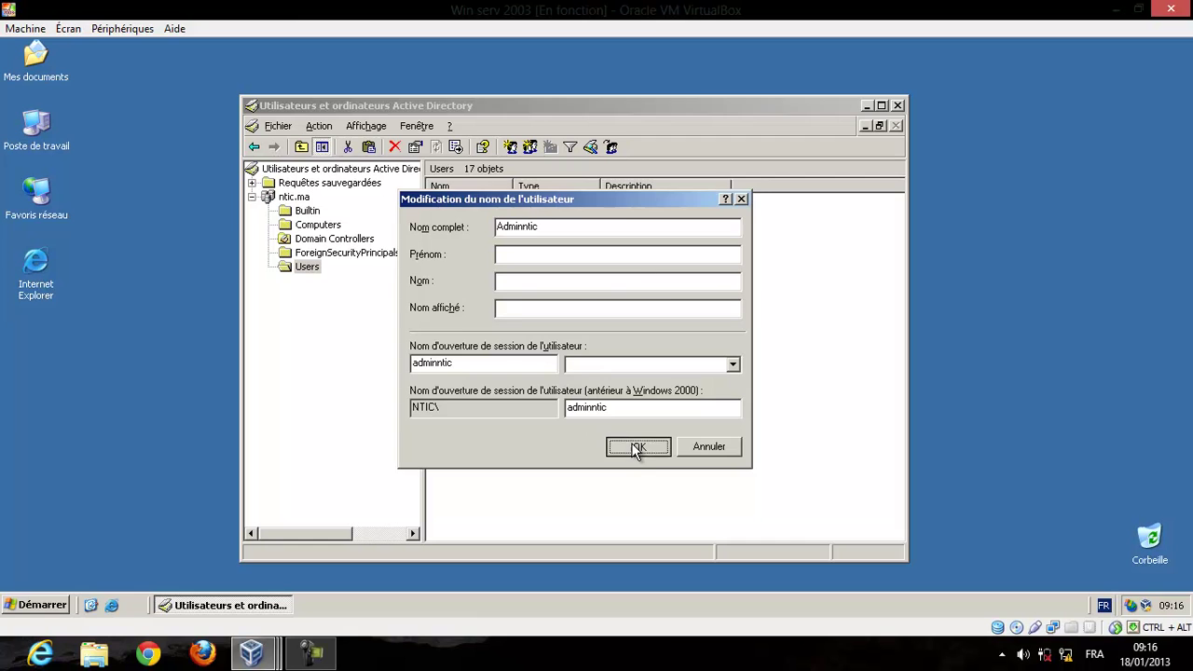
Select the Adminntic account and check its name, leaving it unchanged.
left_click_drag(634, 452, 556, 202)
left_click(557, 205)
key("F2")
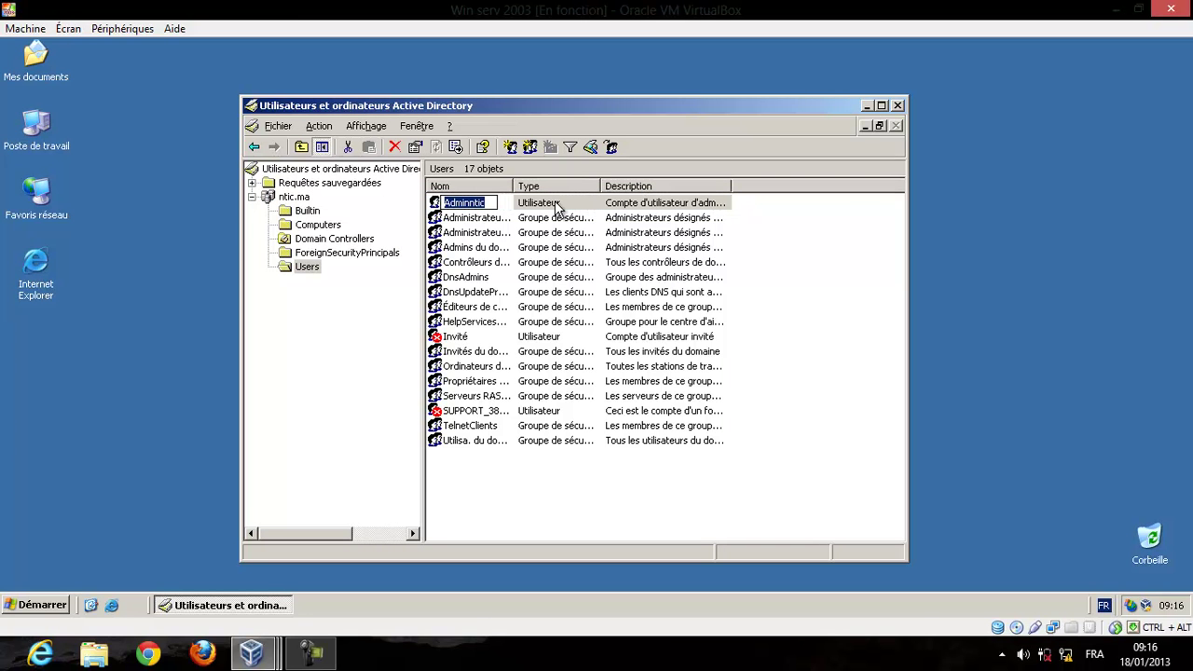
key("Escape")
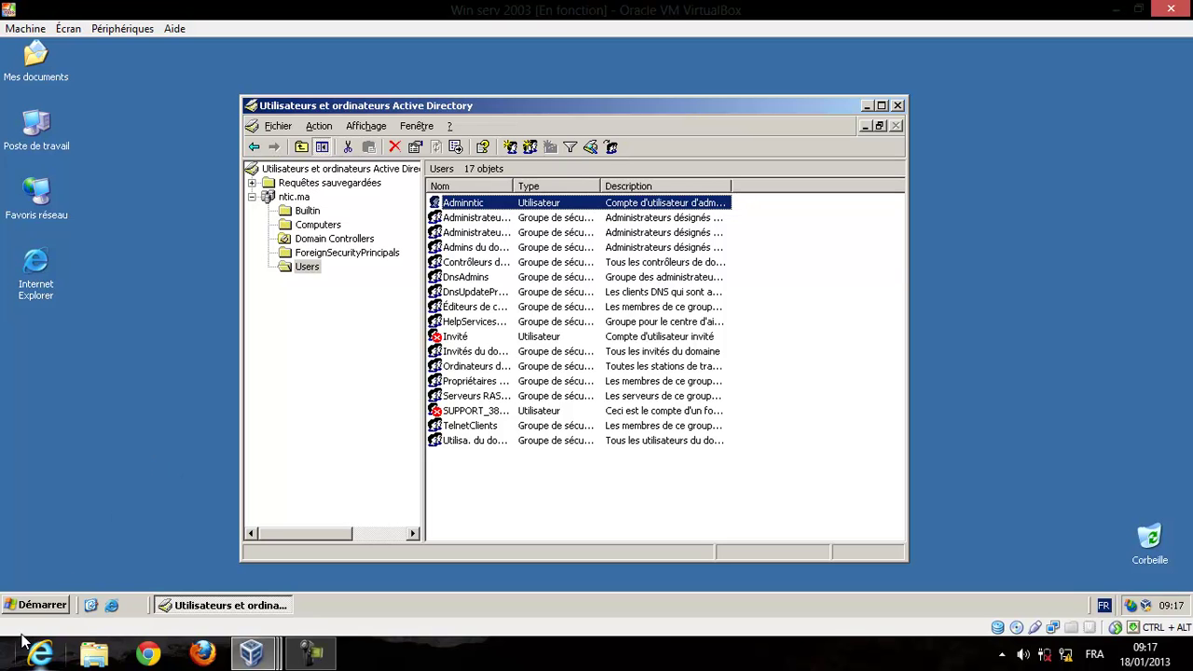
Close the Active Directory console and log off the current session.
left_click(580, 497)
key("alt+F4")
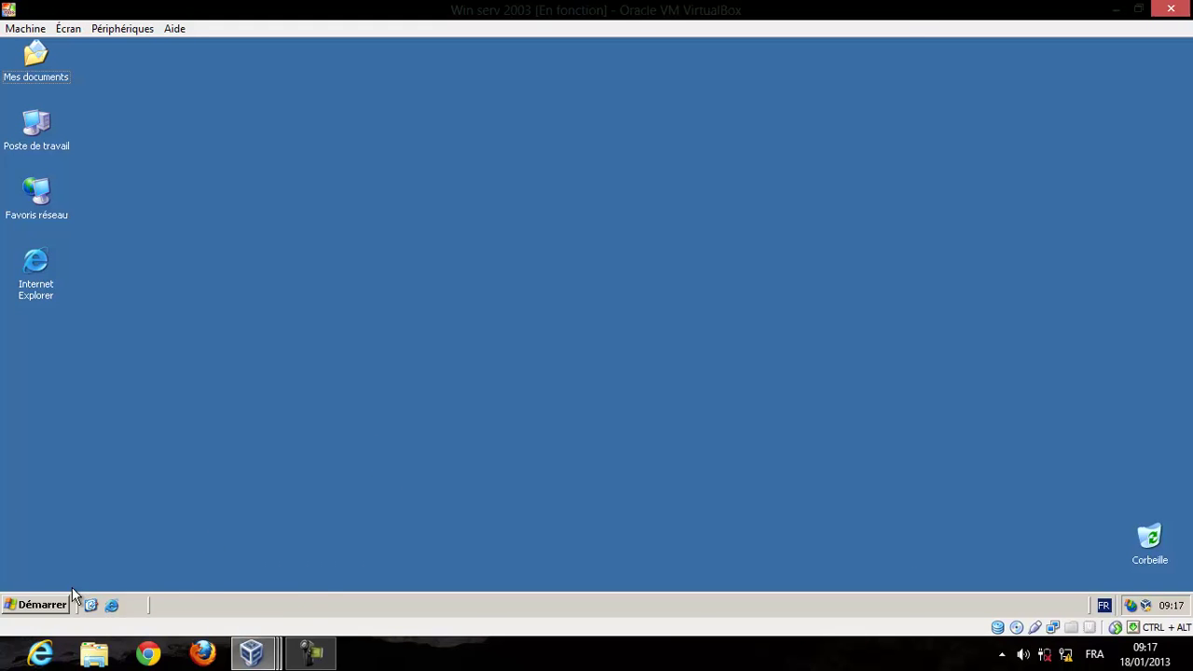
left_click(58, 605)
left_click(193, 584)
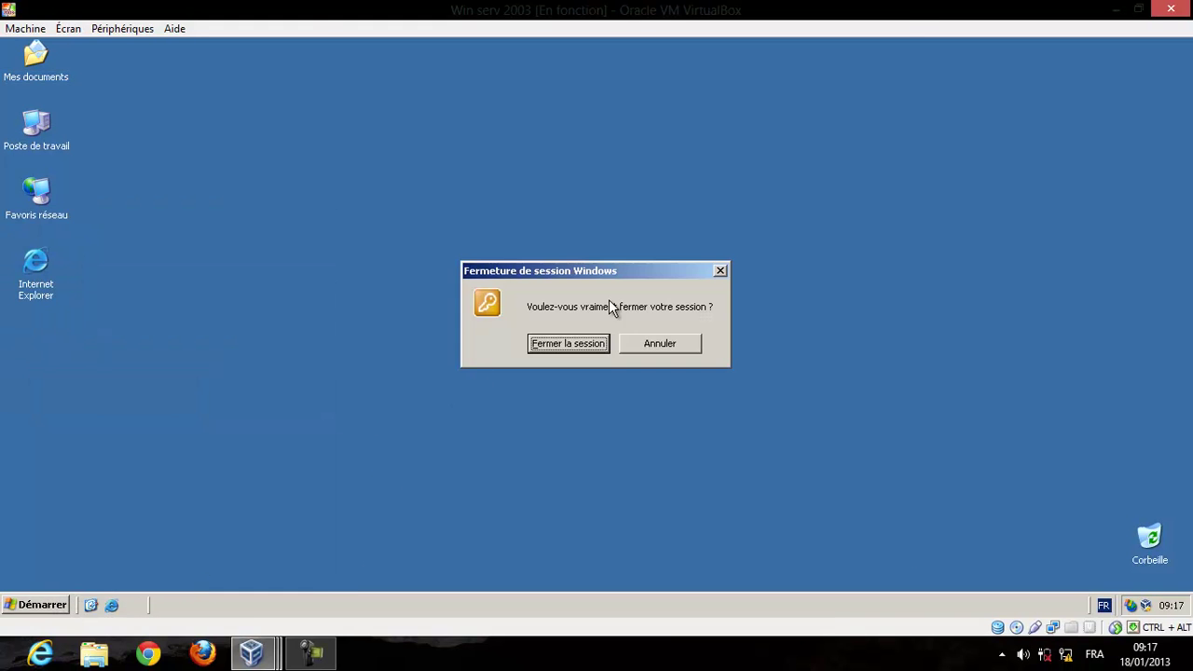
left_click(579, 342)
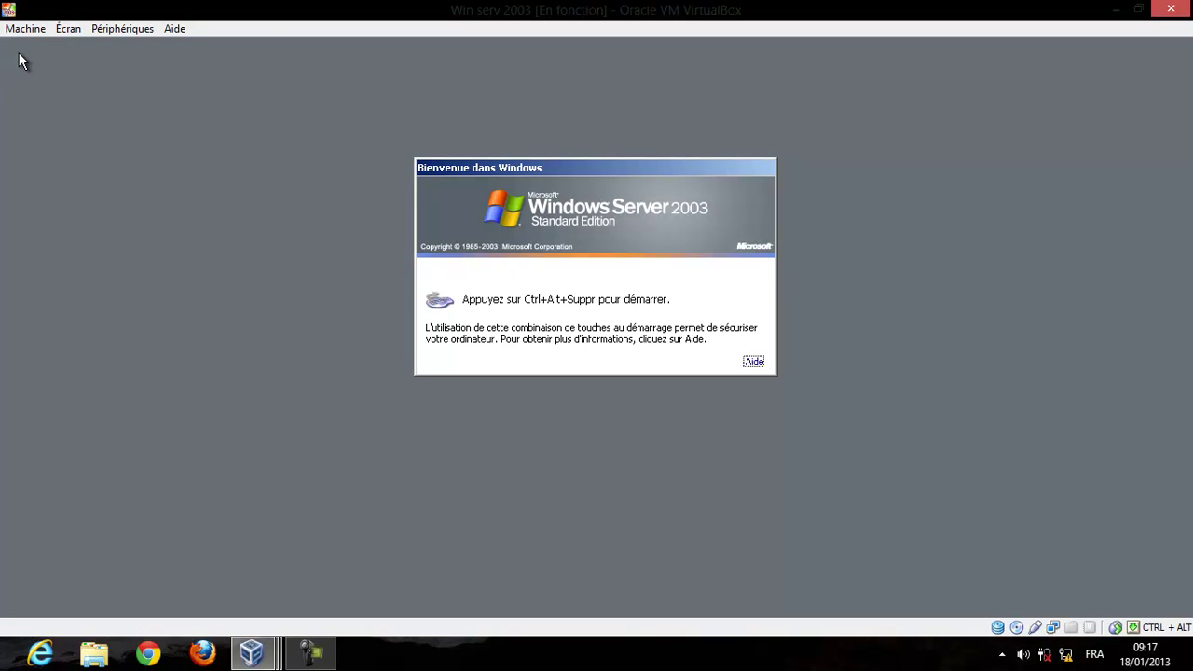
Send Ctrl-Alt-Del and log back on as adminntic with the account password.
left_click(21, 30)
left_click(73, 168)
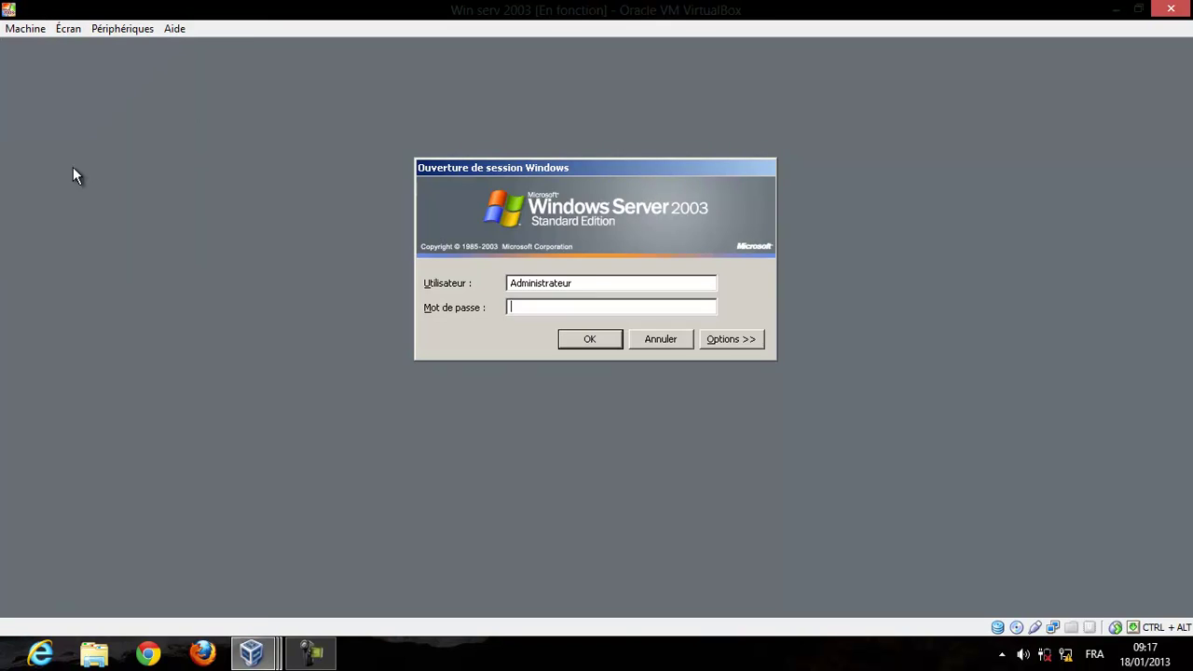
double_click(591, 285)
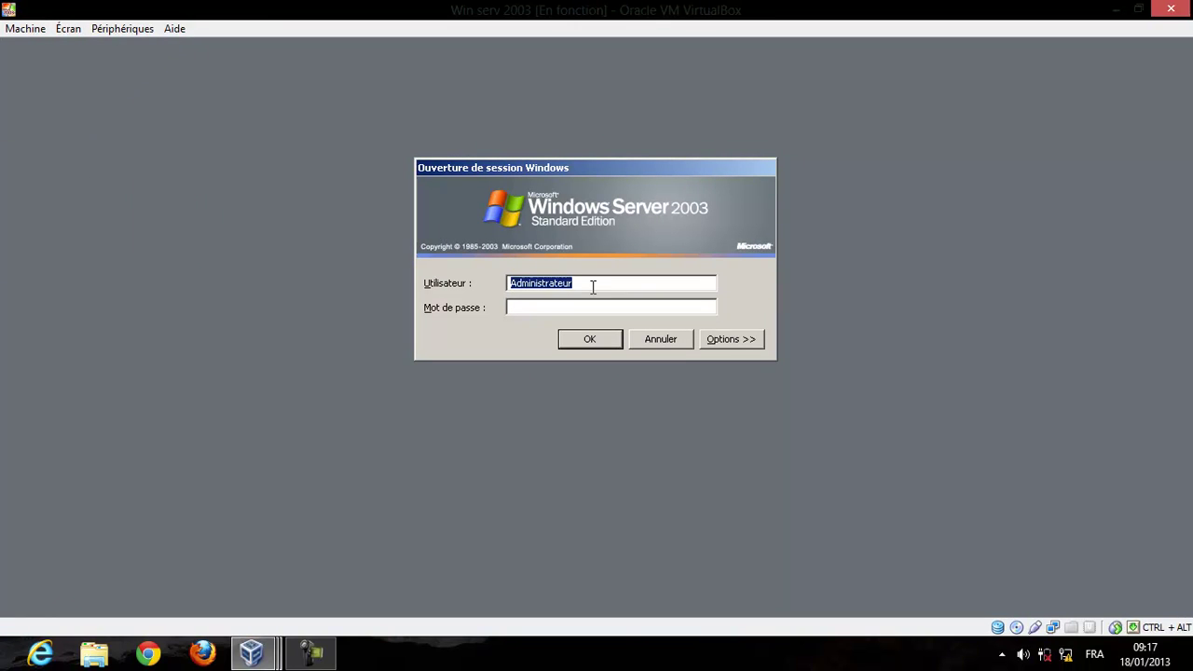
type("admin")
key("BackSpace")
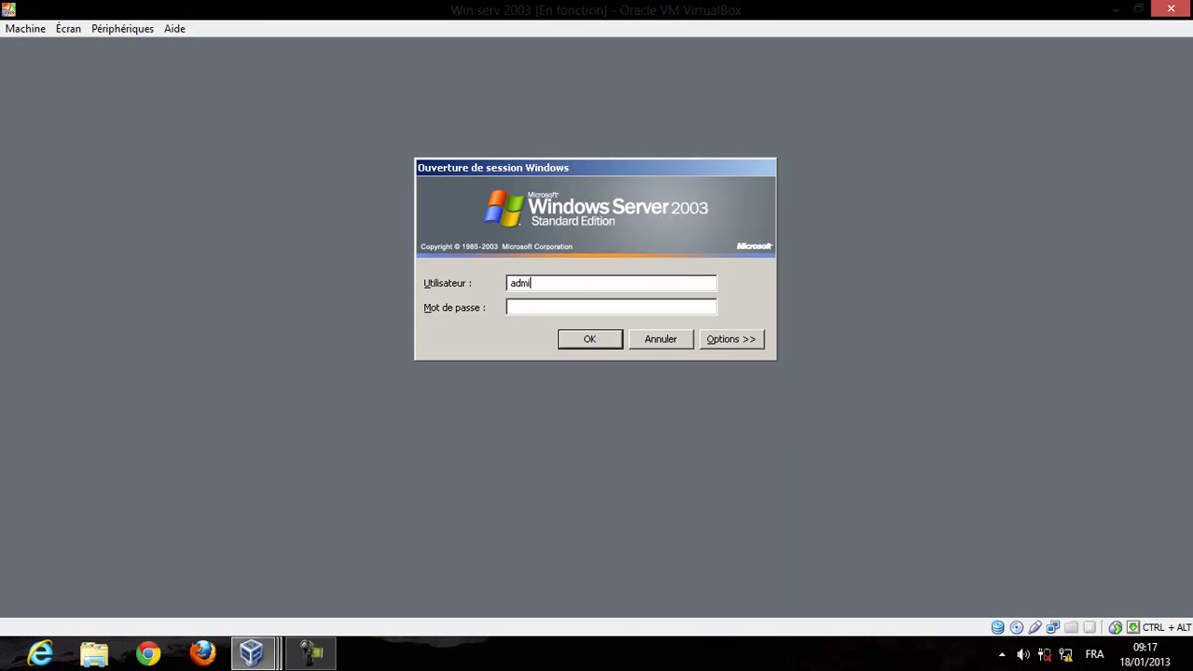
type("nntic")
type("•••••")
type("••••")
key("Return")
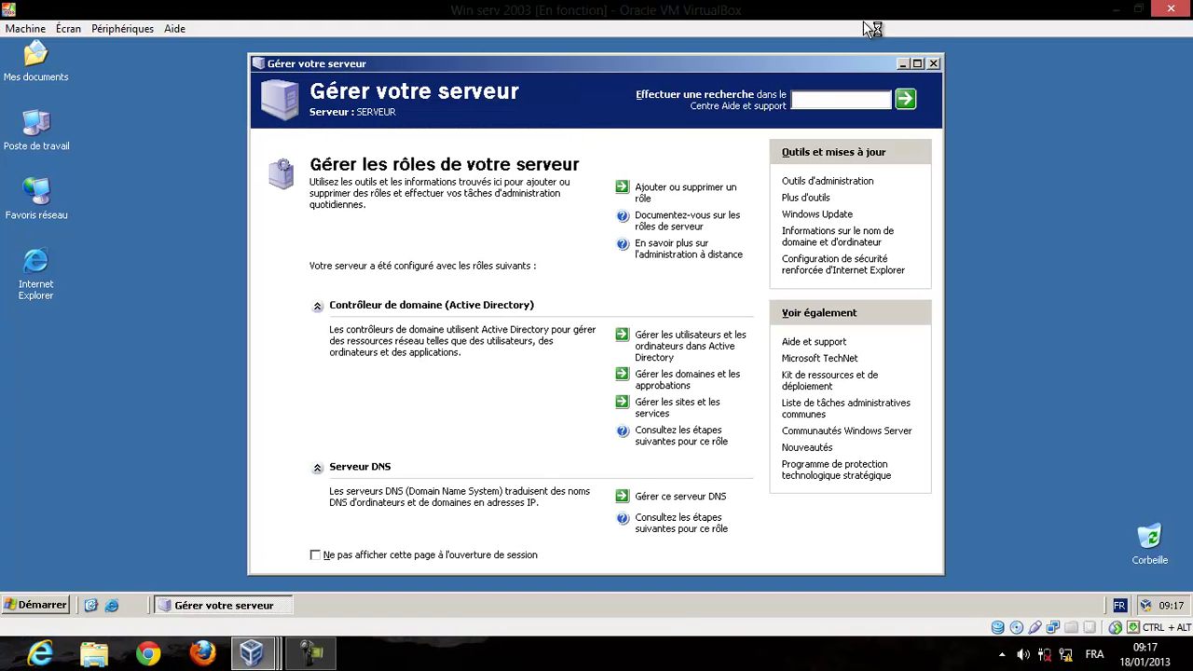
Close Gérer votre serveur and confirm adminntic is shown in the Start menu.
left_click(934, 63)
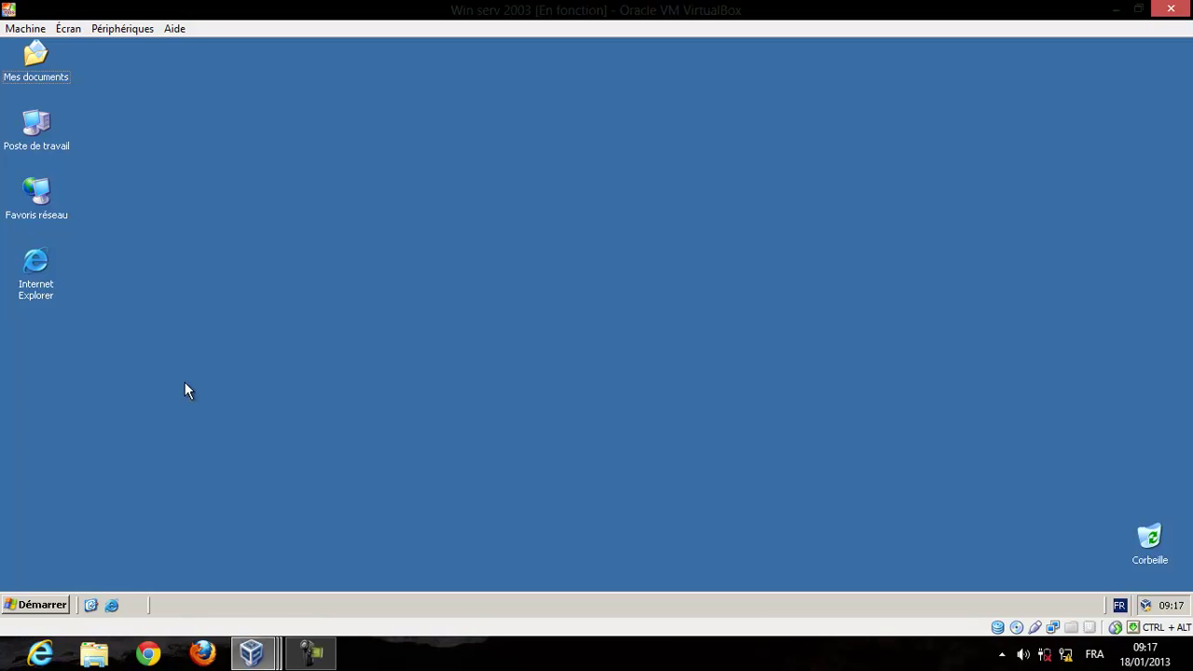
left_click(38, 608)
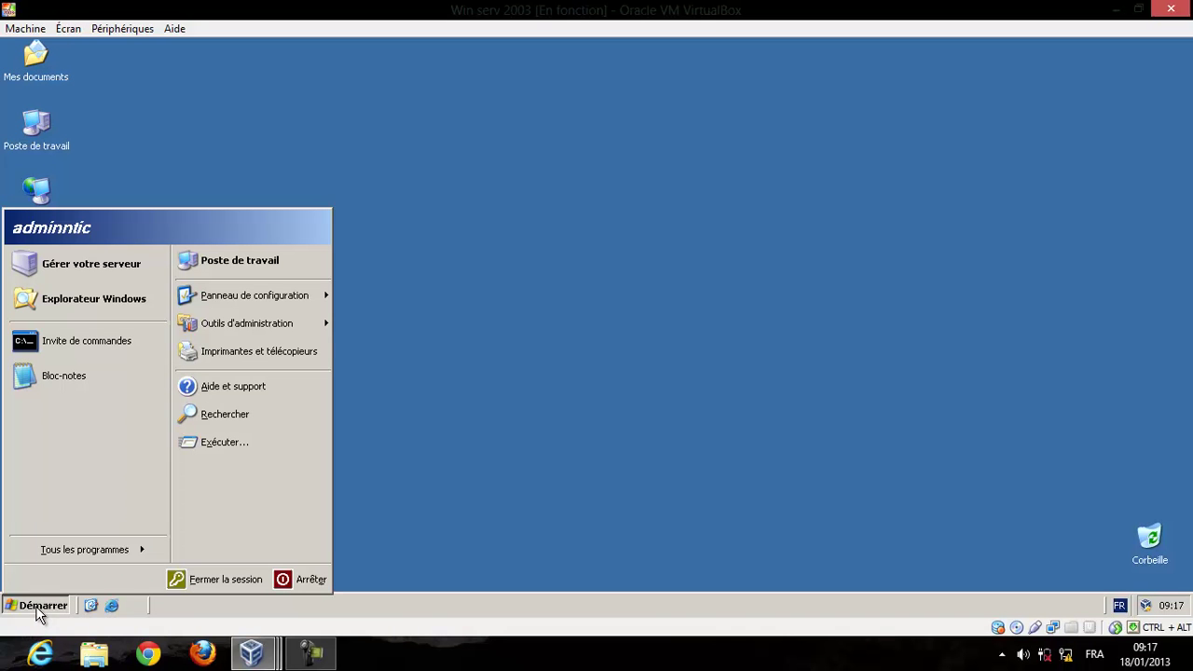
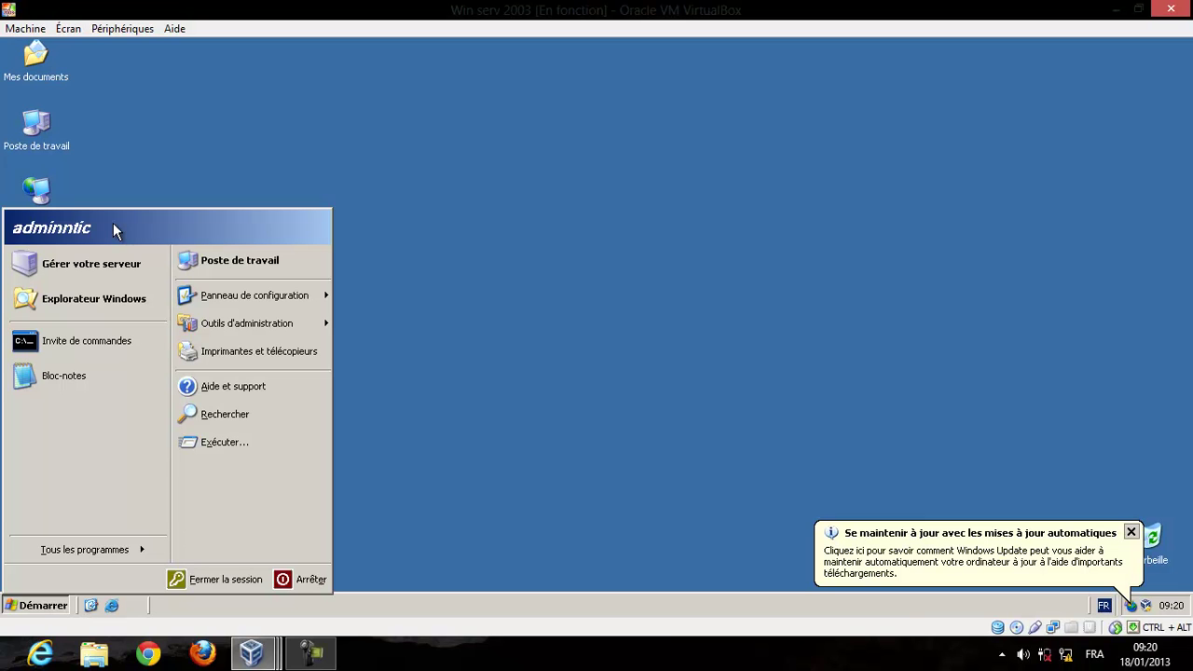
Open Active Directory Users and Computers and start a new user in the ntic.ma Users container.
mouse_move(225, 323)
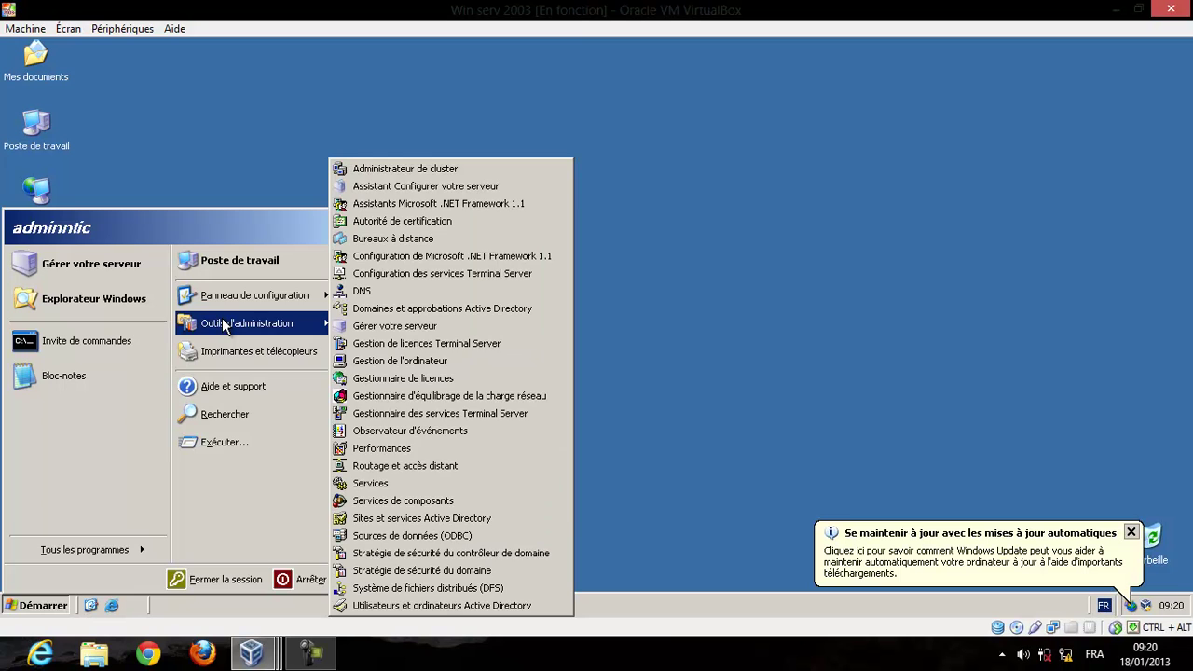
left_click(416, 606)
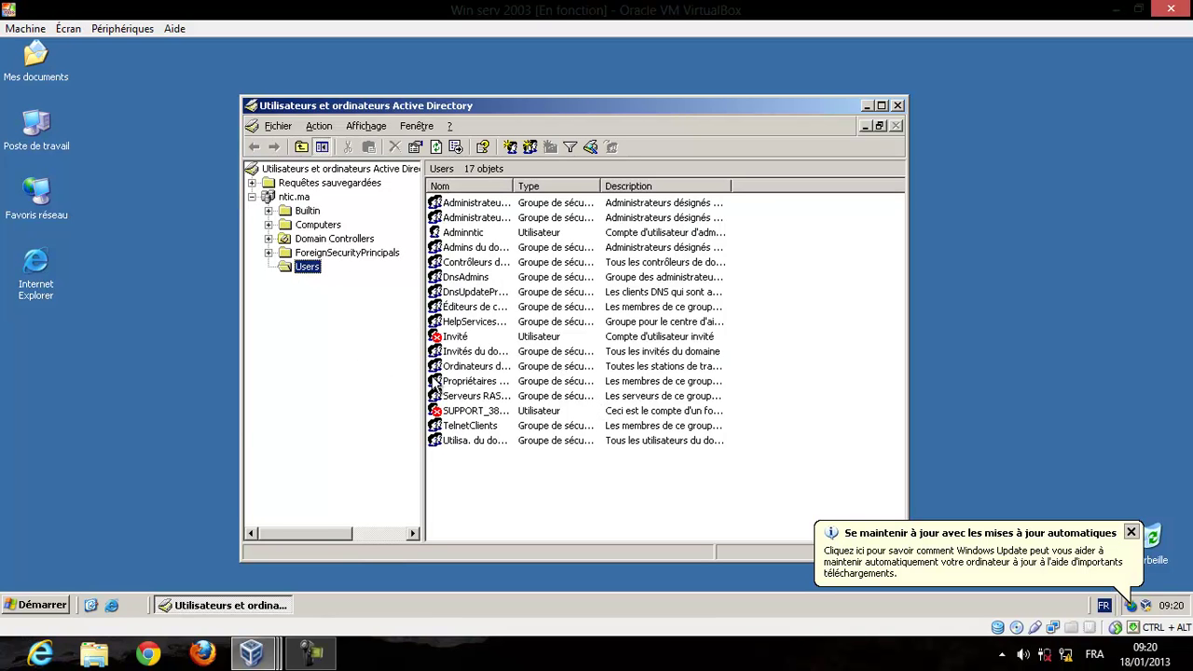
right_click(494, 487)
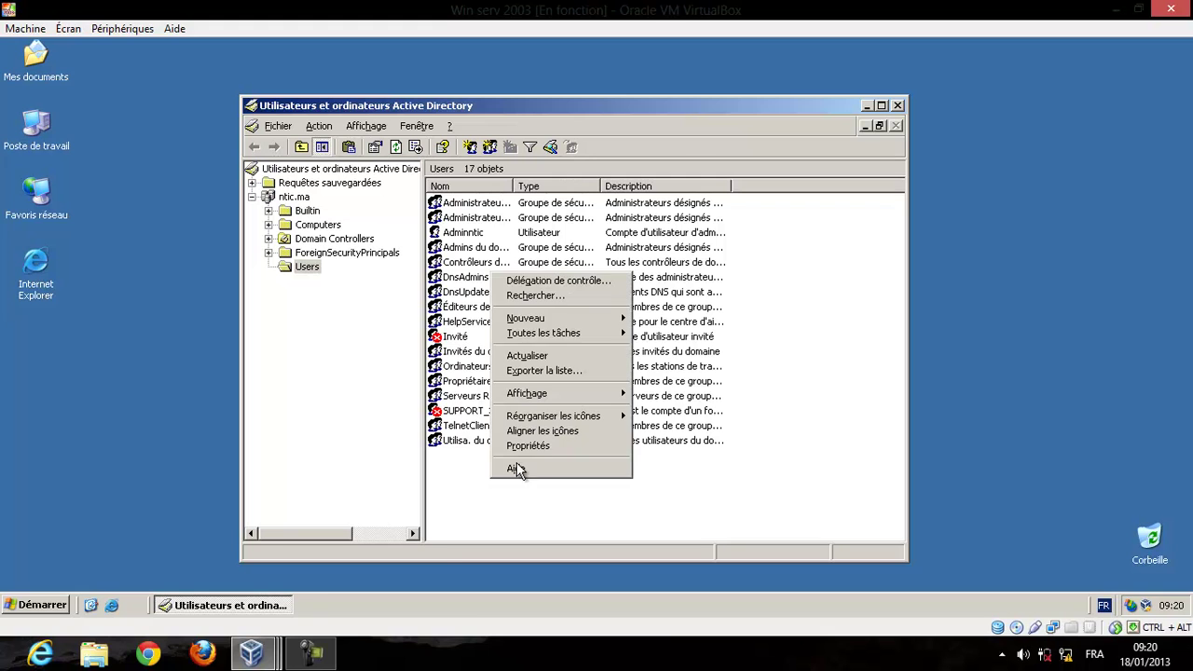
mouse_move(620, 321)
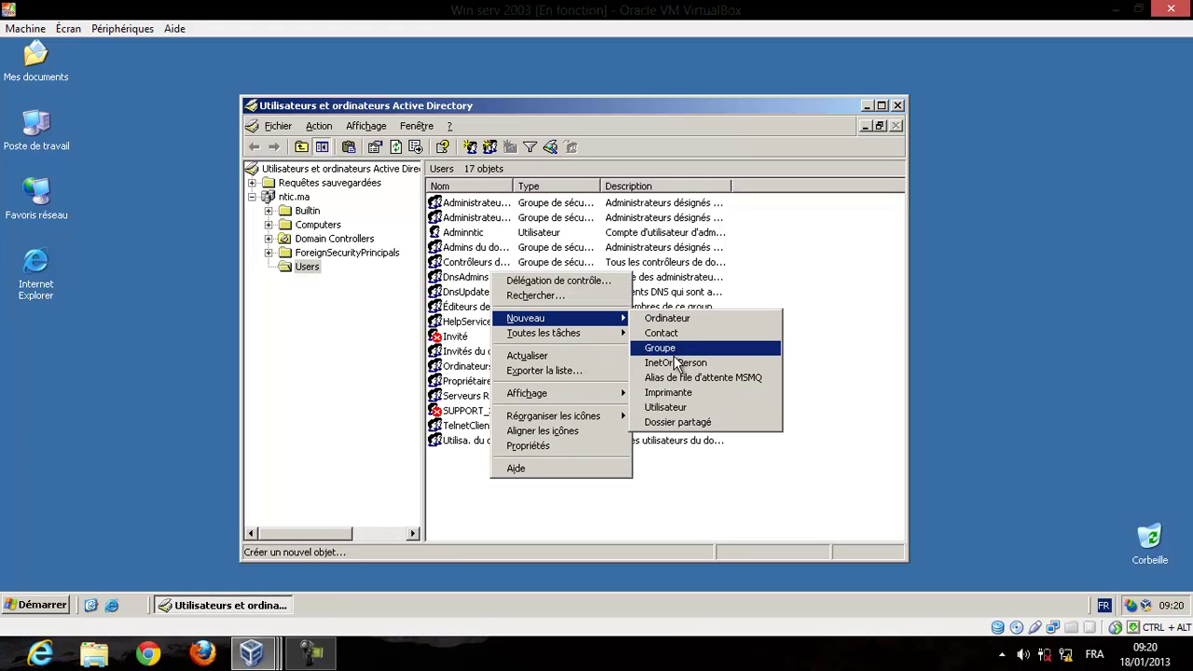
left_click(680, 408)
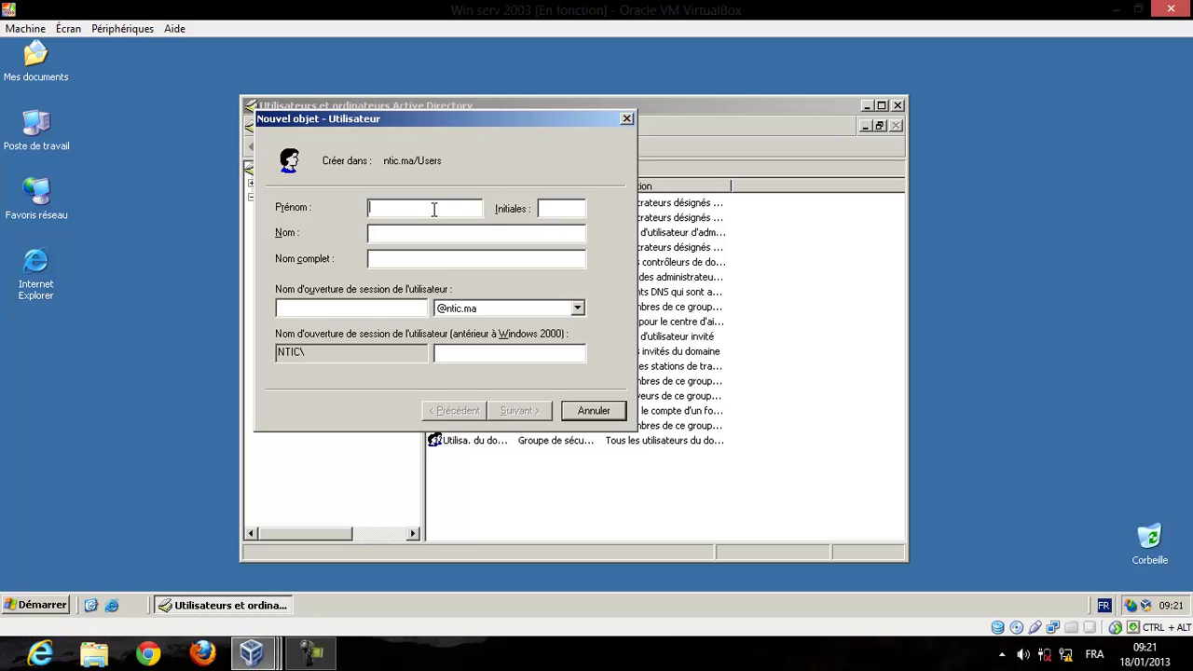
Enter first name 'user', last name 'ntic' and logon name 'userntic' for the new account.
type("user")
left_click(370, 232)
type("ntic")
left_click(393, 305)
type("userntic")
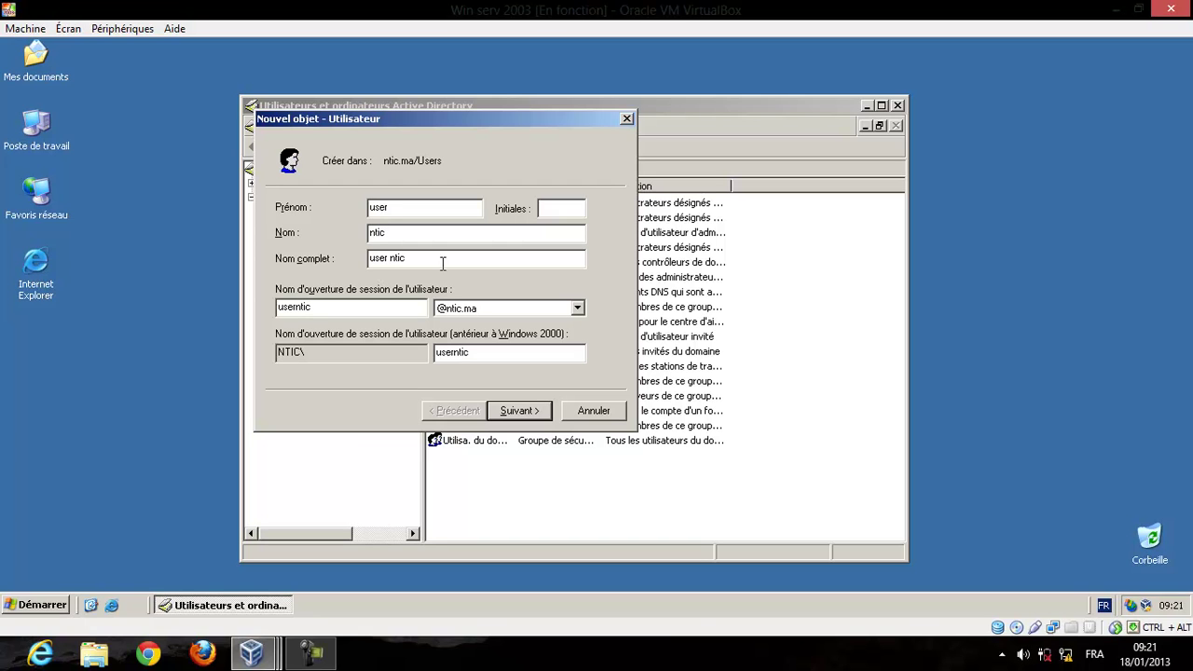
left_click(528, 411)
Set and confirm the password, clear must-change, enable never expires, and finish creating the user.
left_click(525, 213)
type("******")
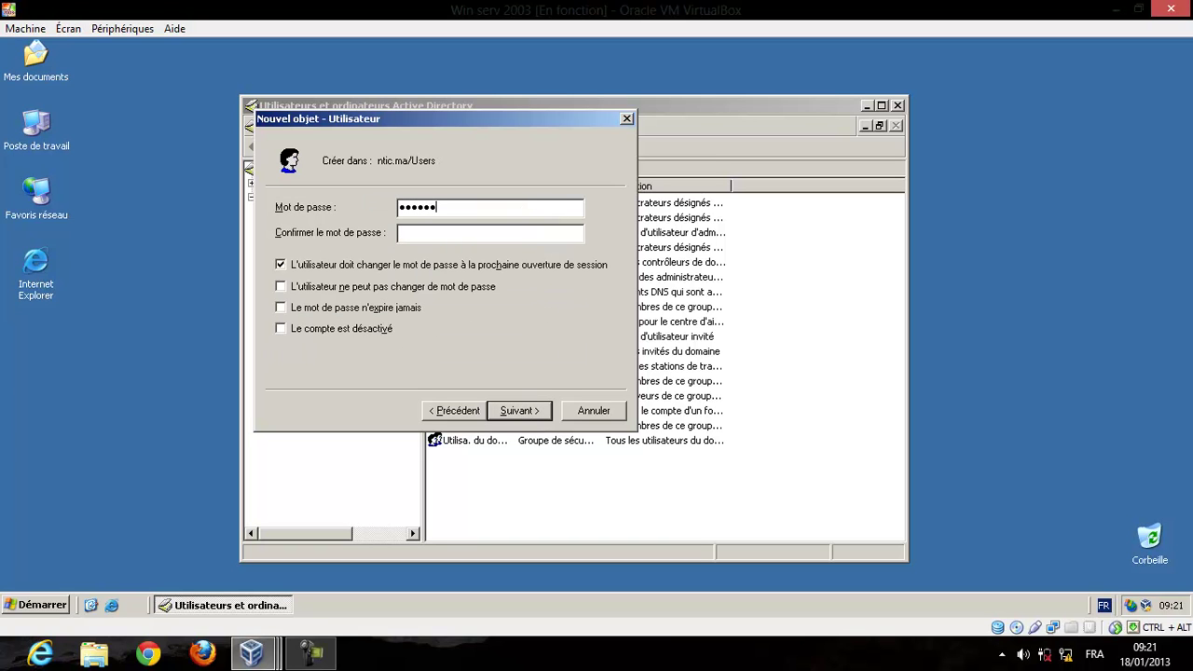
type("***")
key("Tab")
type("*********")
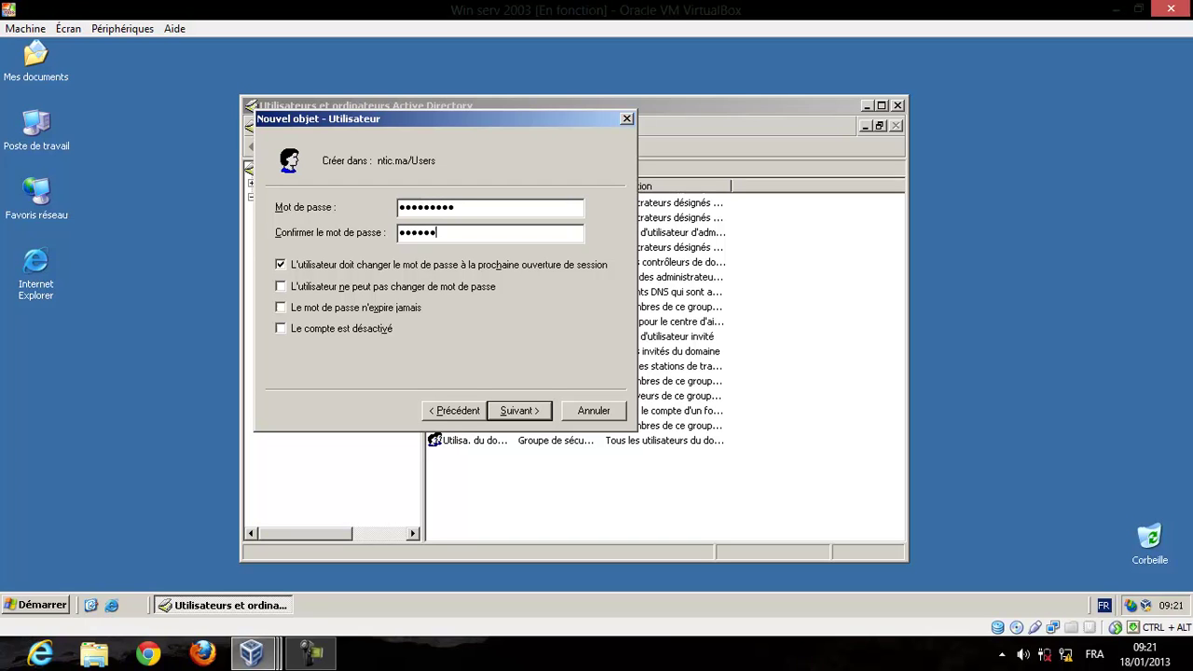
left_click(329, 266)
left_click(322, 315)
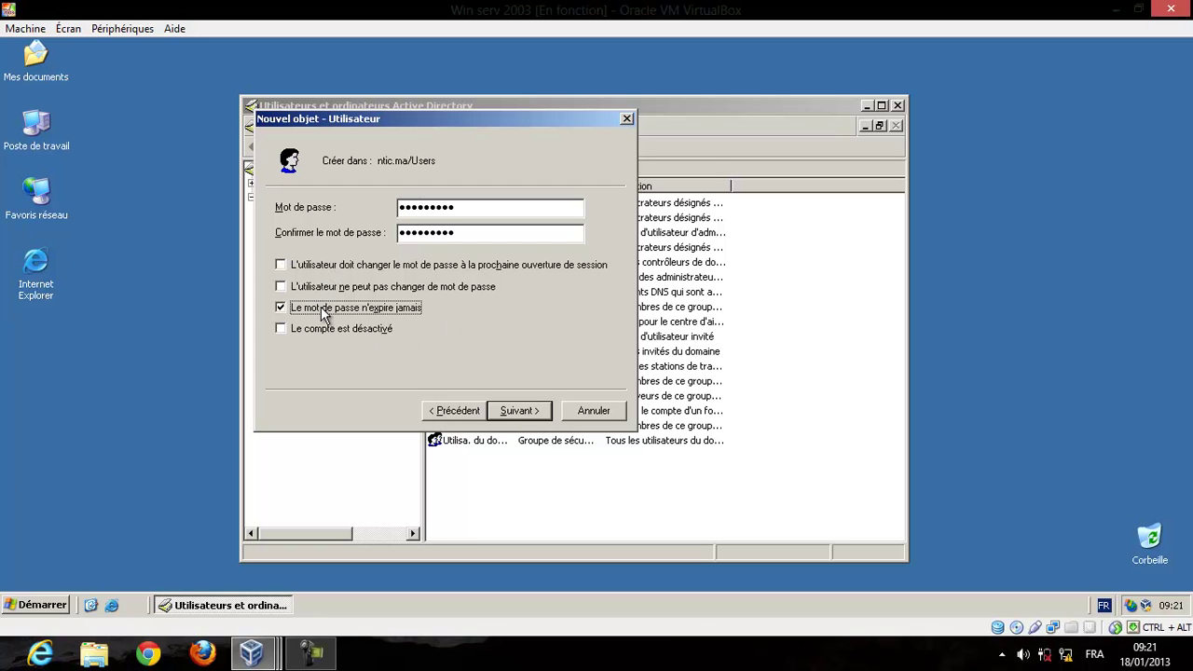
left_click(519, 418)
left_click(518, 411)
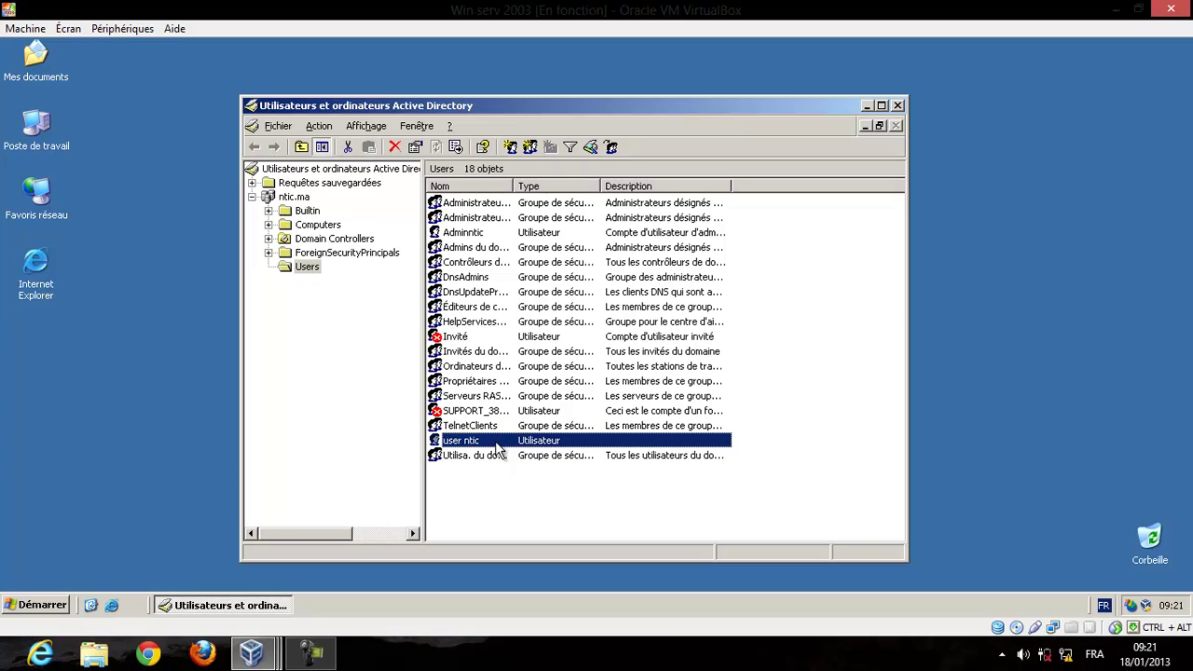
Open user ntic's Properties on the Compte tab.
right_click(497, 450)
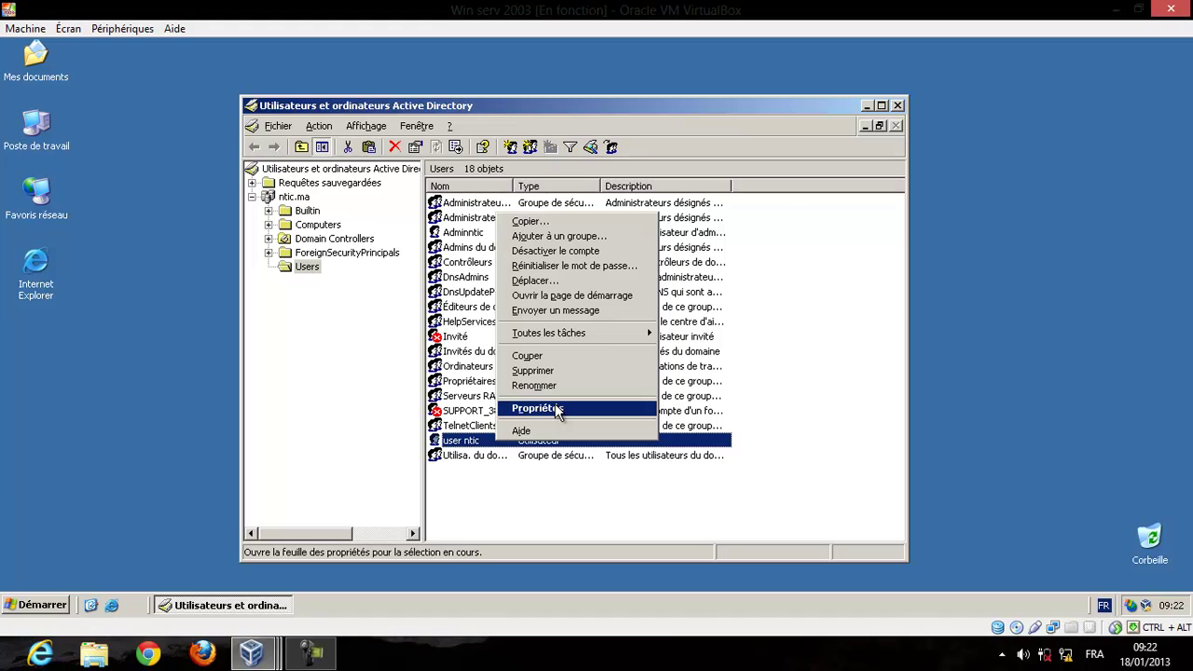
left_click(557, 410)
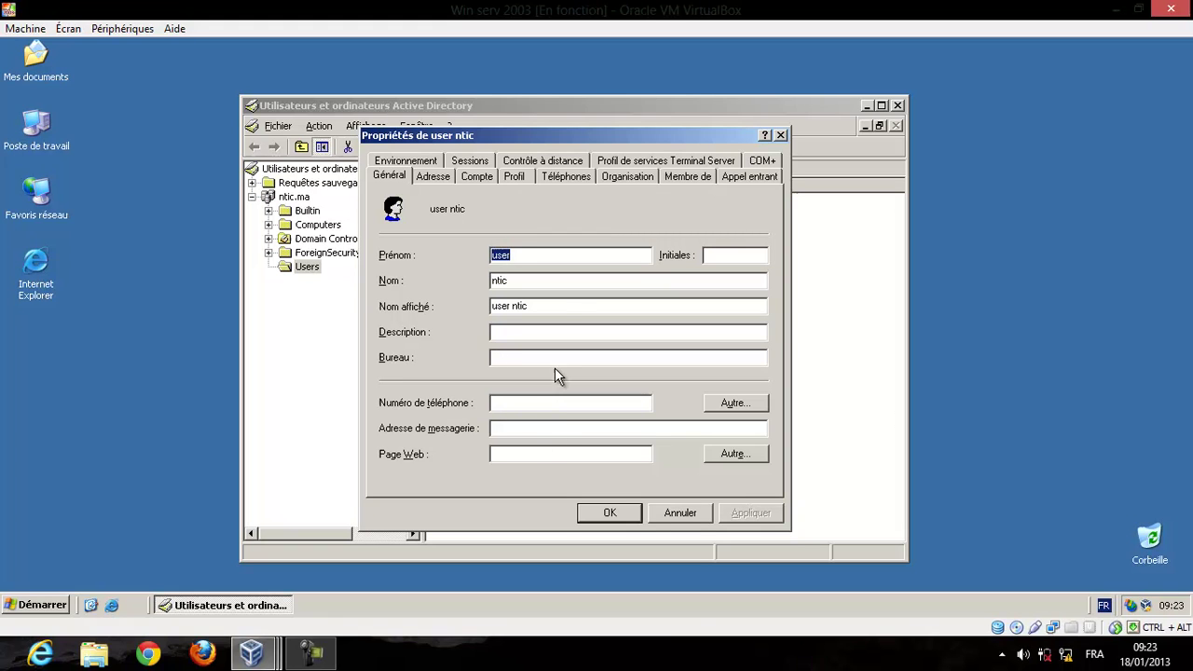
left_click(476, 176)
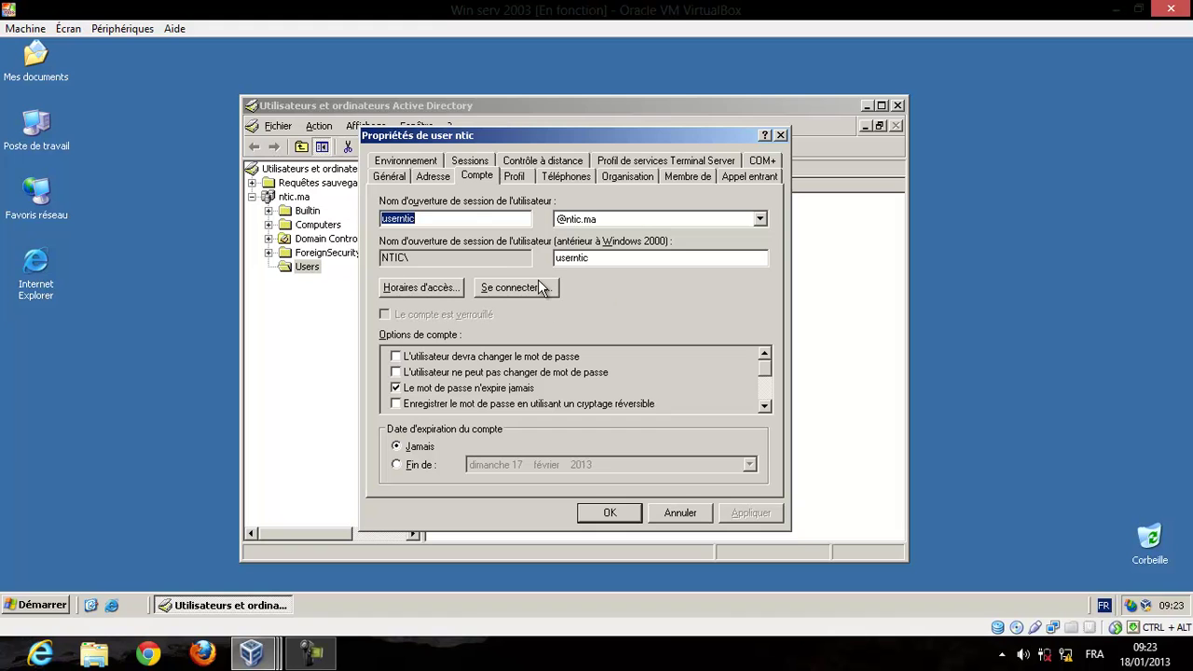
left_click(453, 289)
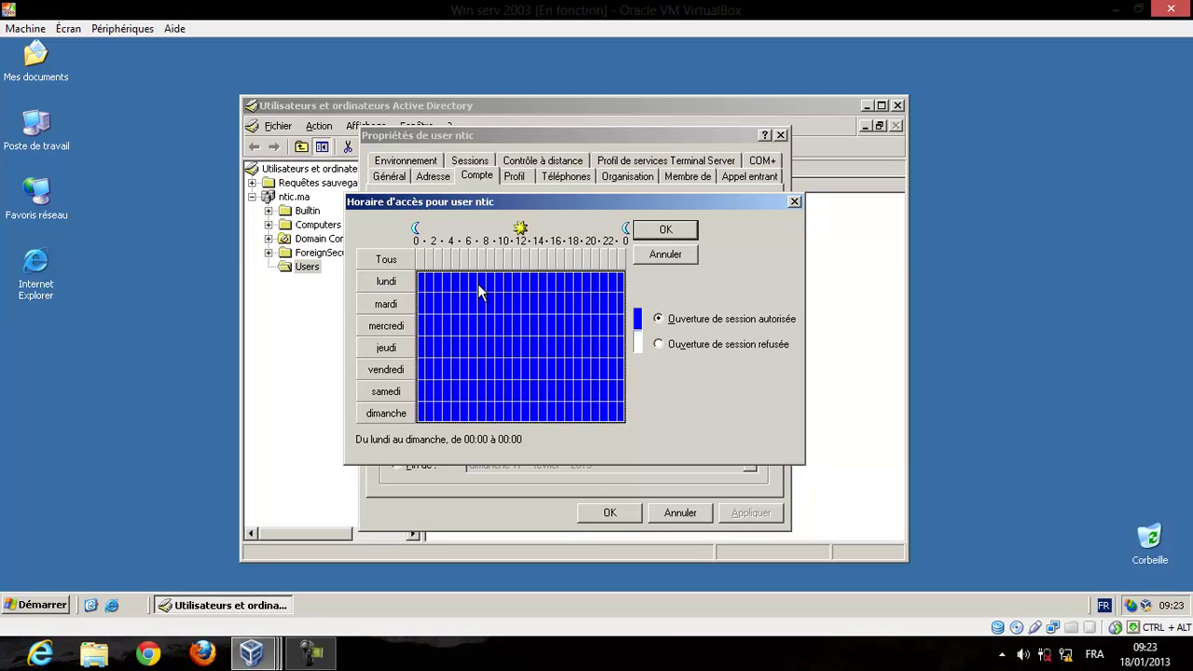
left_click(485, 287)
left_click(386, 260)
left_click(516, 324)
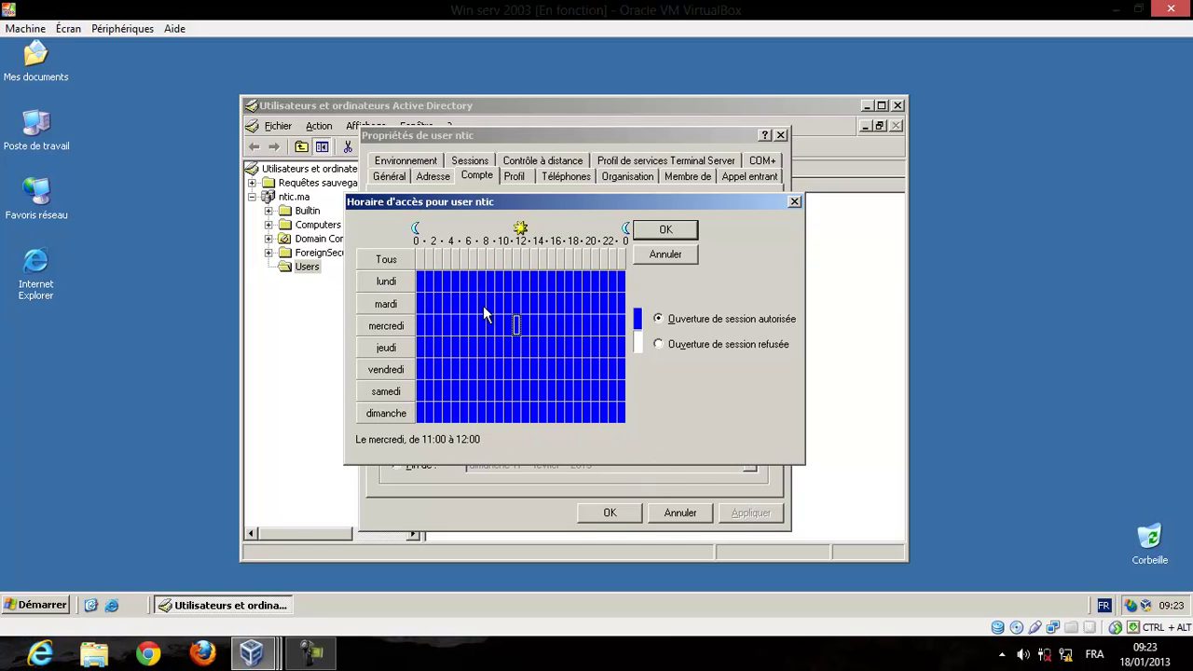
left_click_drag(423, 277, 631, 424)
left_click(660, 344)
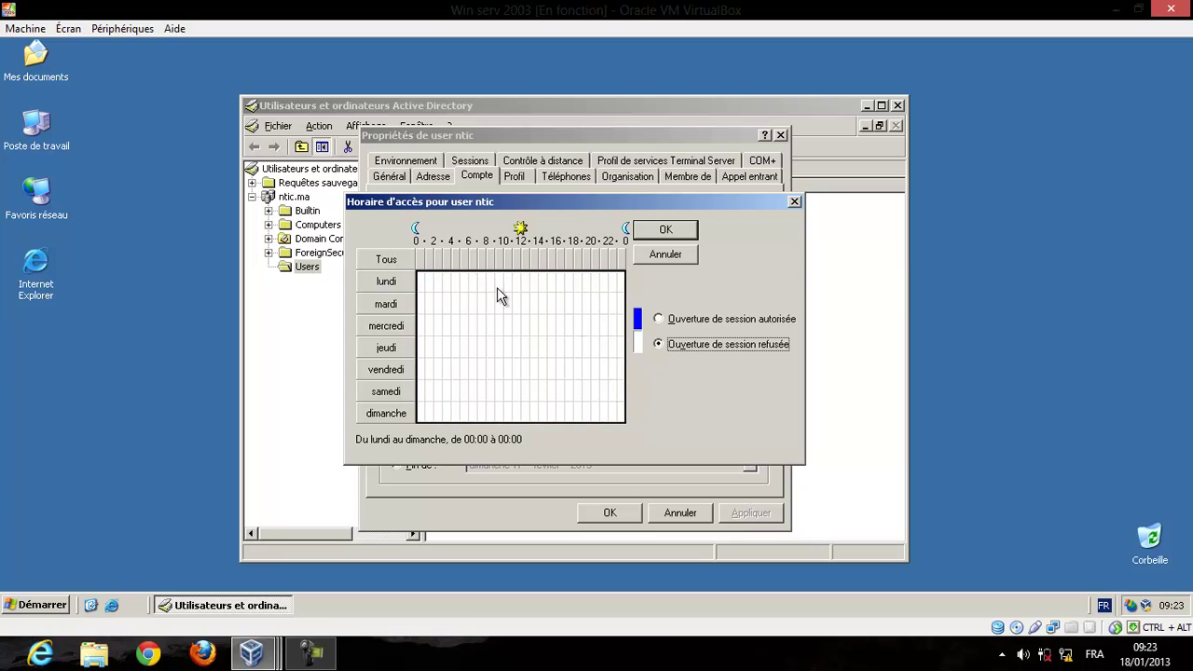
left_click_drag(488, 278, 541, 286)
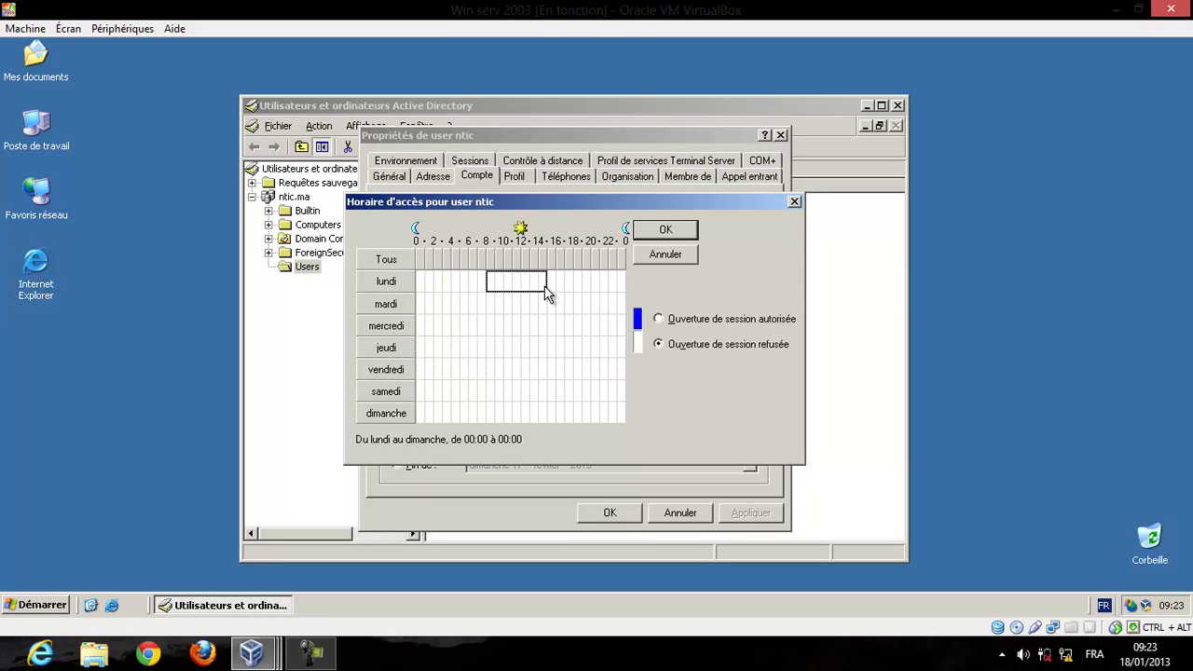
left_click_drag(548, 300, 537, 370)
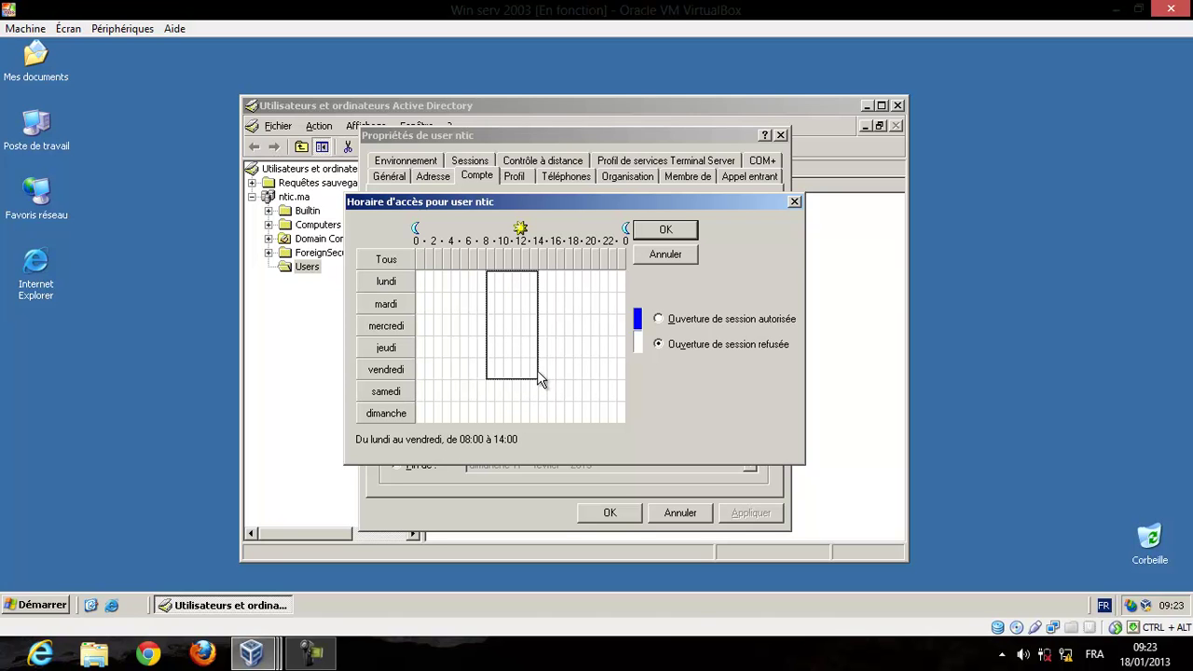
left_click(662, 320)
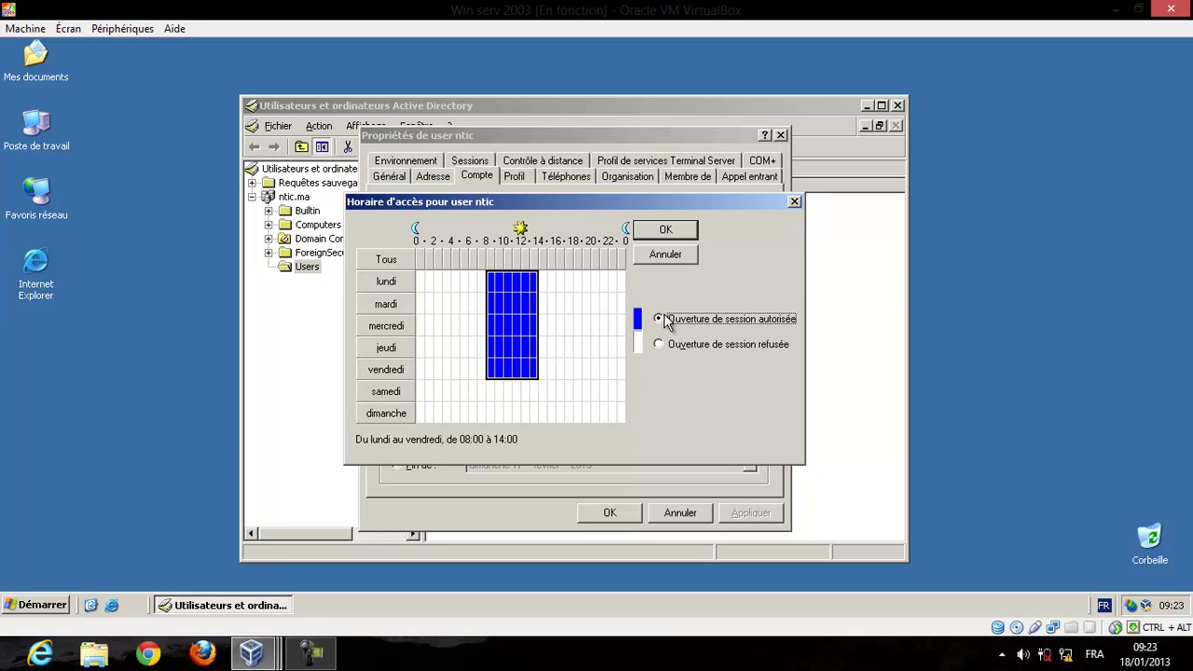
left_click(576, 324)
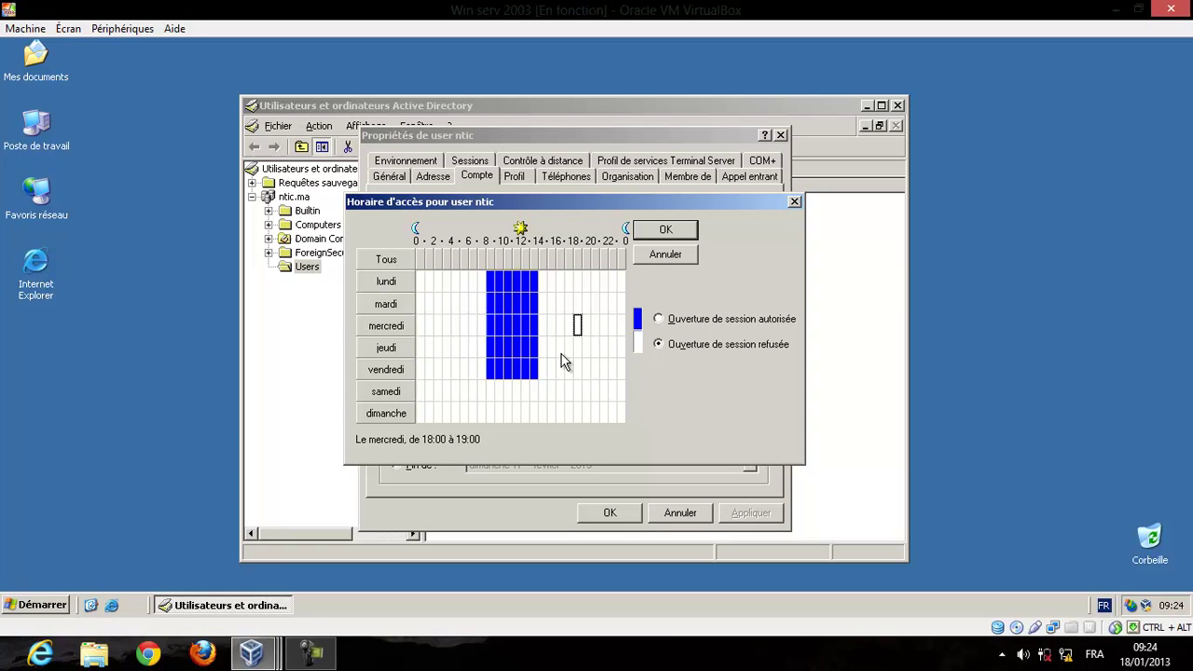
left_click(660, 253)
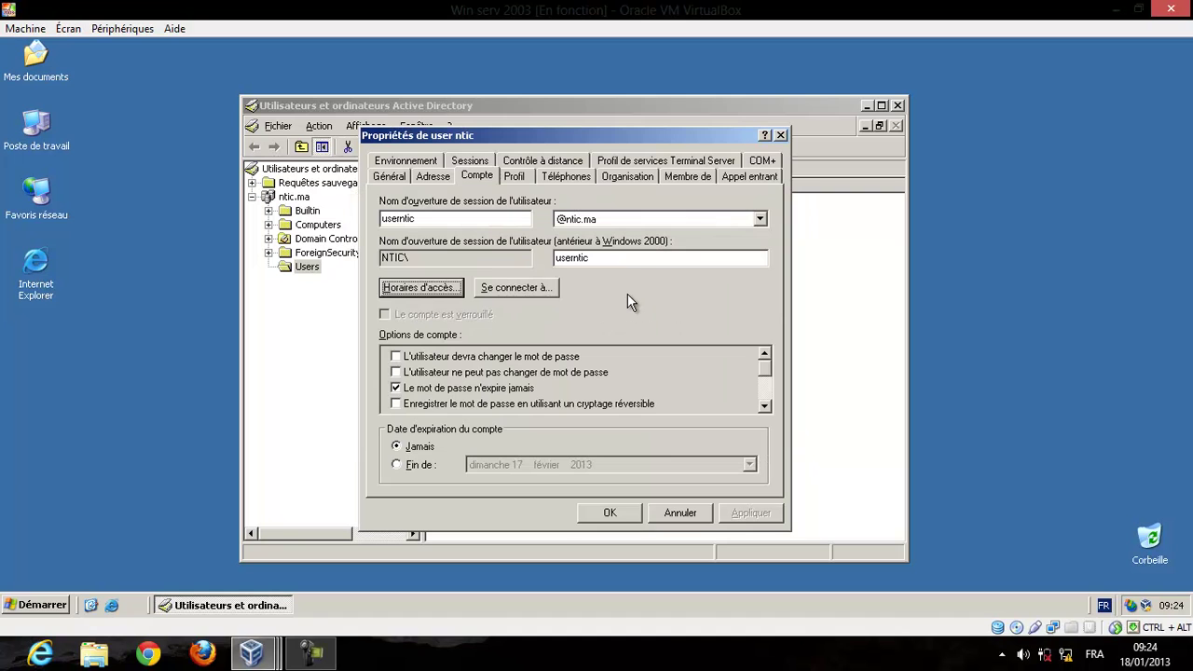
Restrict user ntic's logon workstations to the computer PC1.
left_click(541, 289)
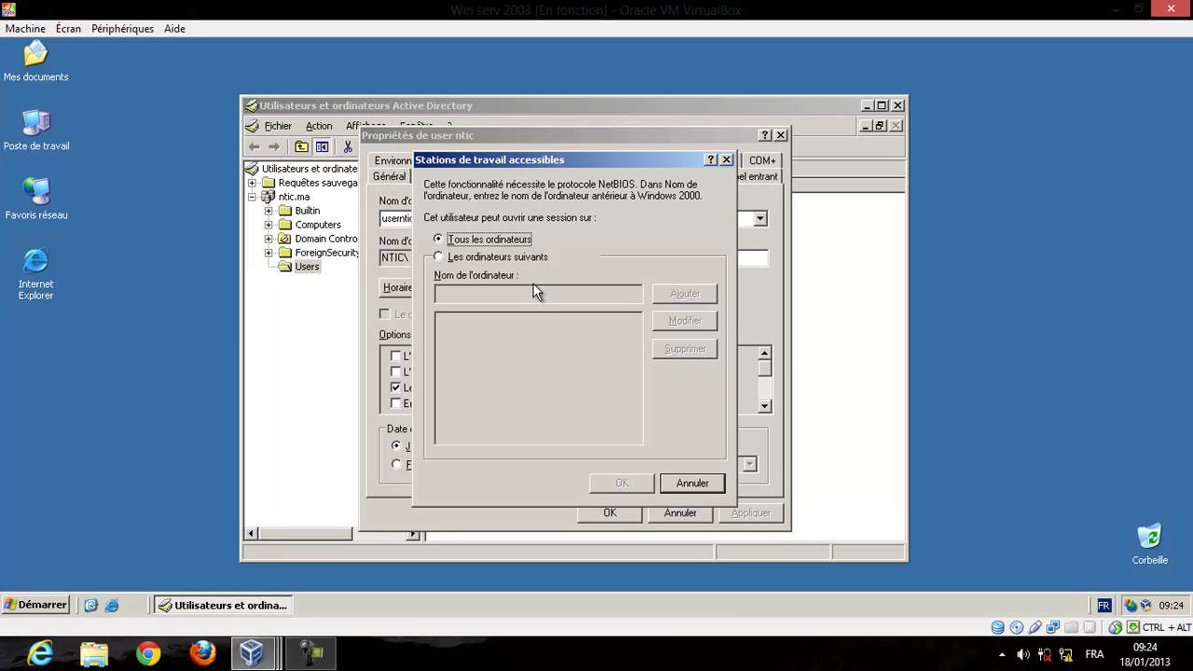
left_click(484, 257)
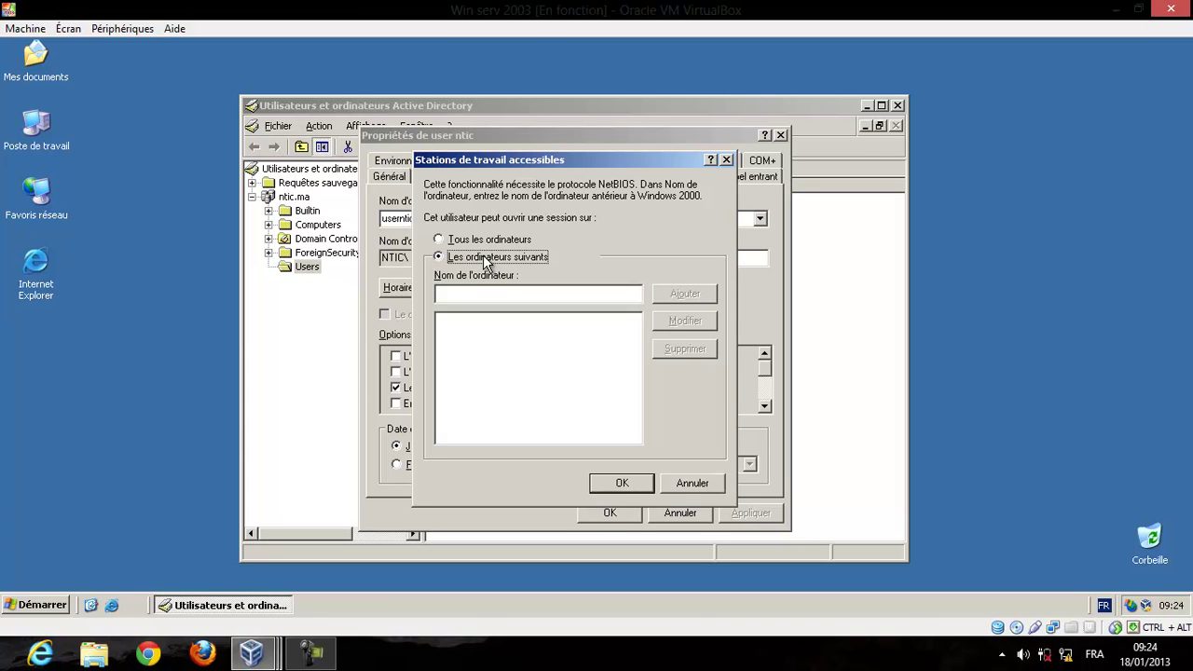
left_click(564, 294)
type("PC1")
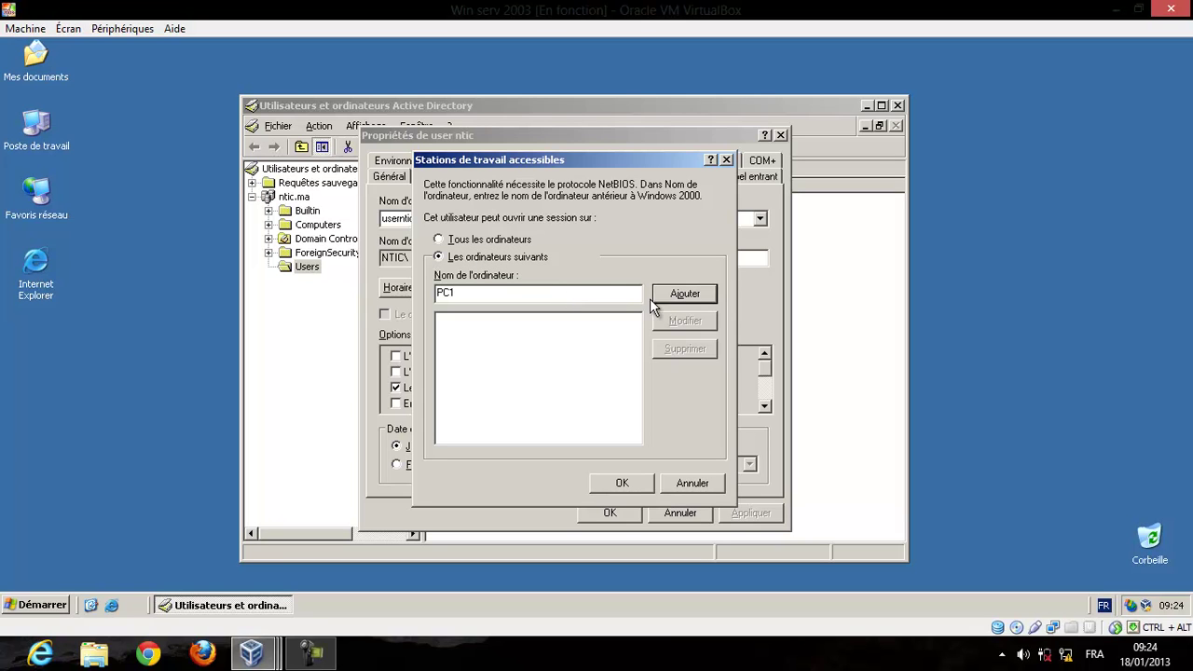
left_click(687, 300)
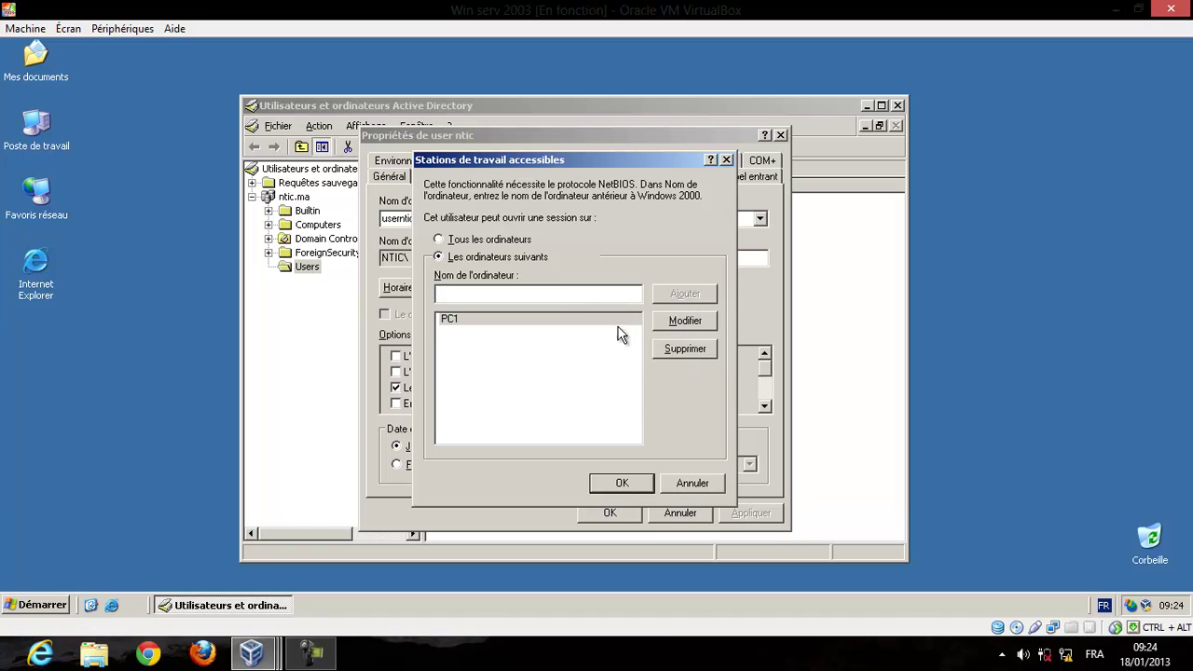
left_click(613, 492)
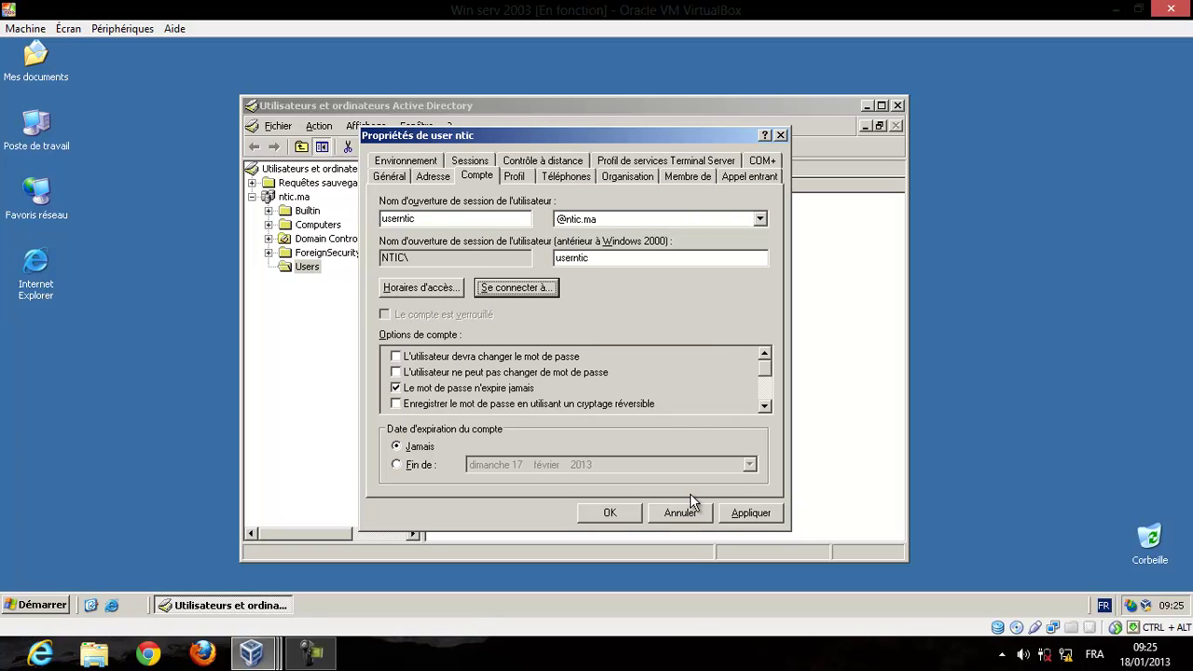
Switch the logon workstations setting back to all computers.
left_click(549, 288)
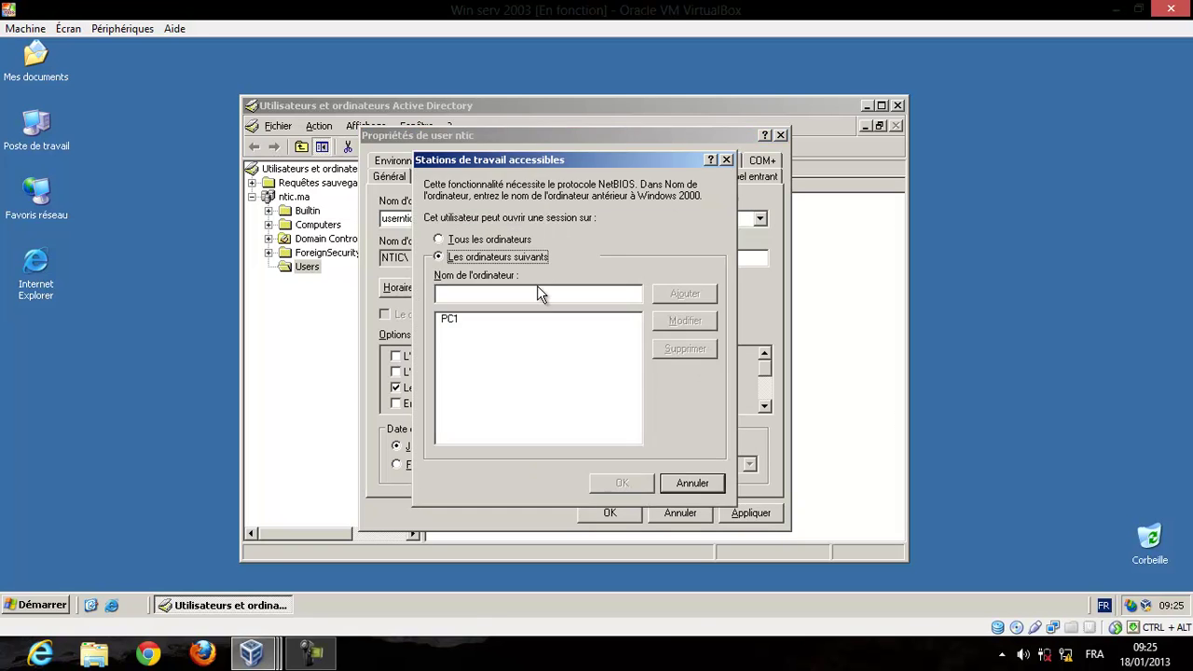
left_click(492, 243)
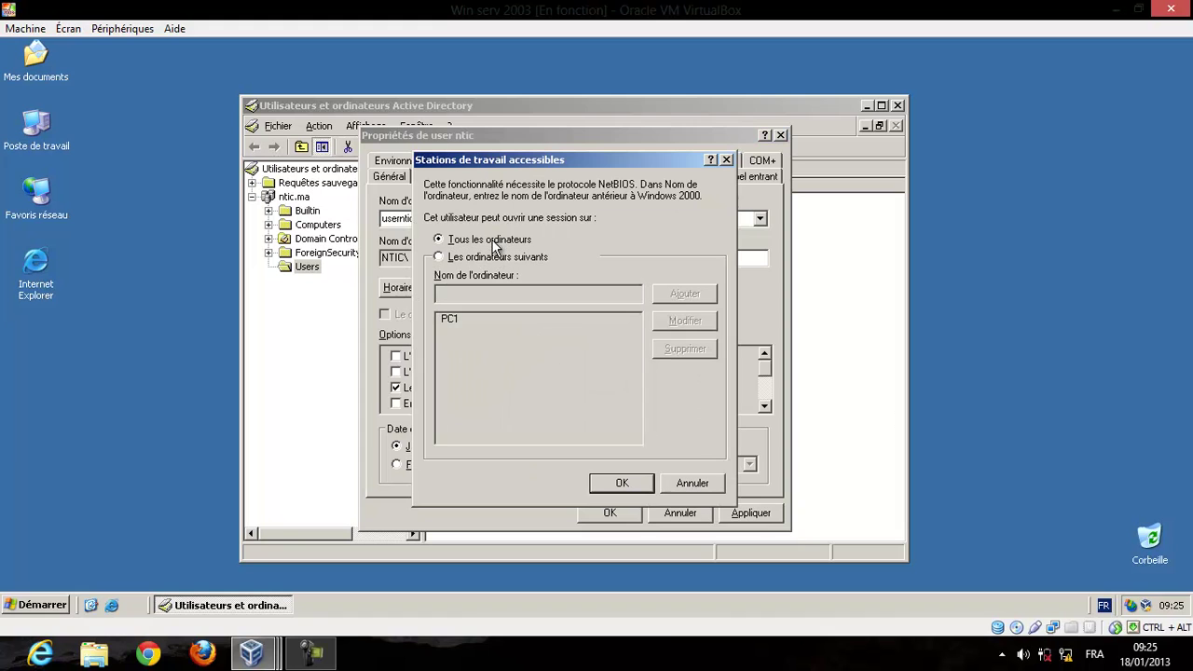
left_click(636, 482)
Apply the account changes in user ntic's Properties dialog.
left_click(737, 513)
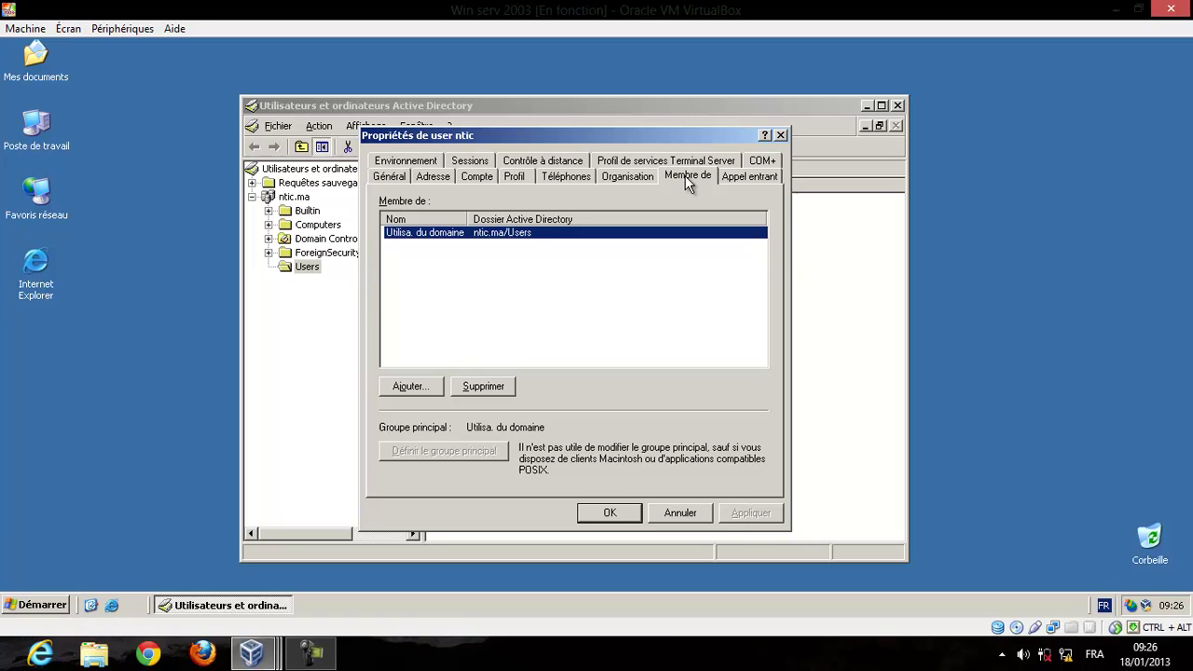
Close user ntic's properties and Active Directory, then log off the Windows Server 2003 session.
left_click(779, 137)
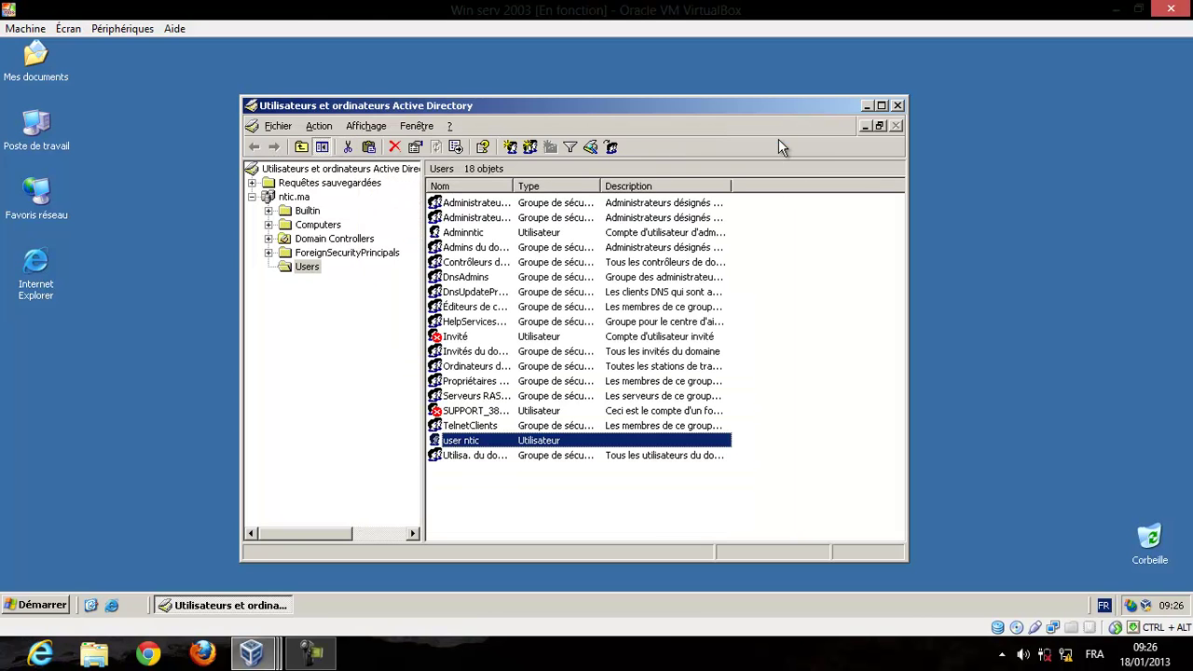
left_click(897, 105)
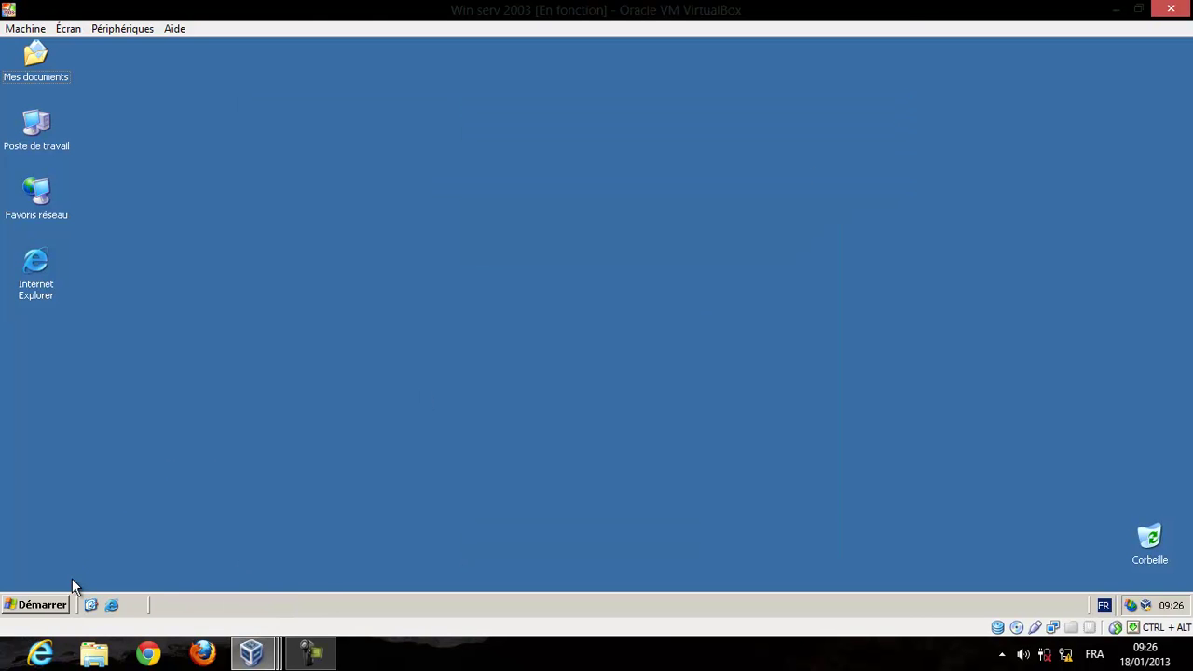
left_click(53, 602)
left_click(195, 586)
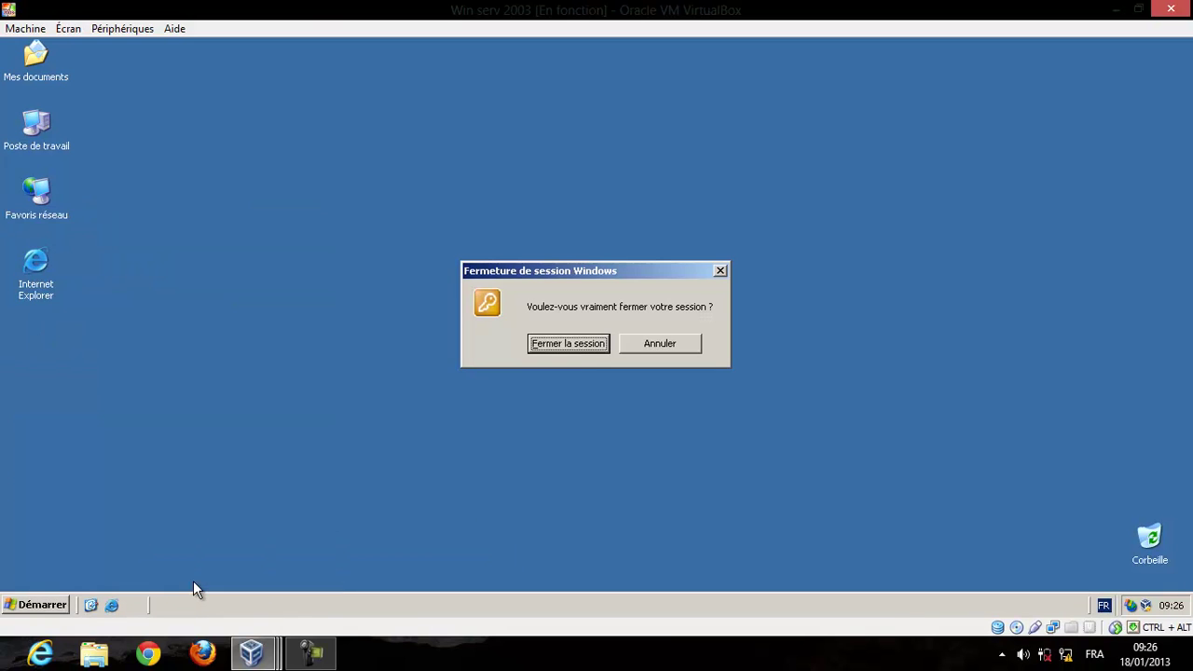
left_click(580, 347)
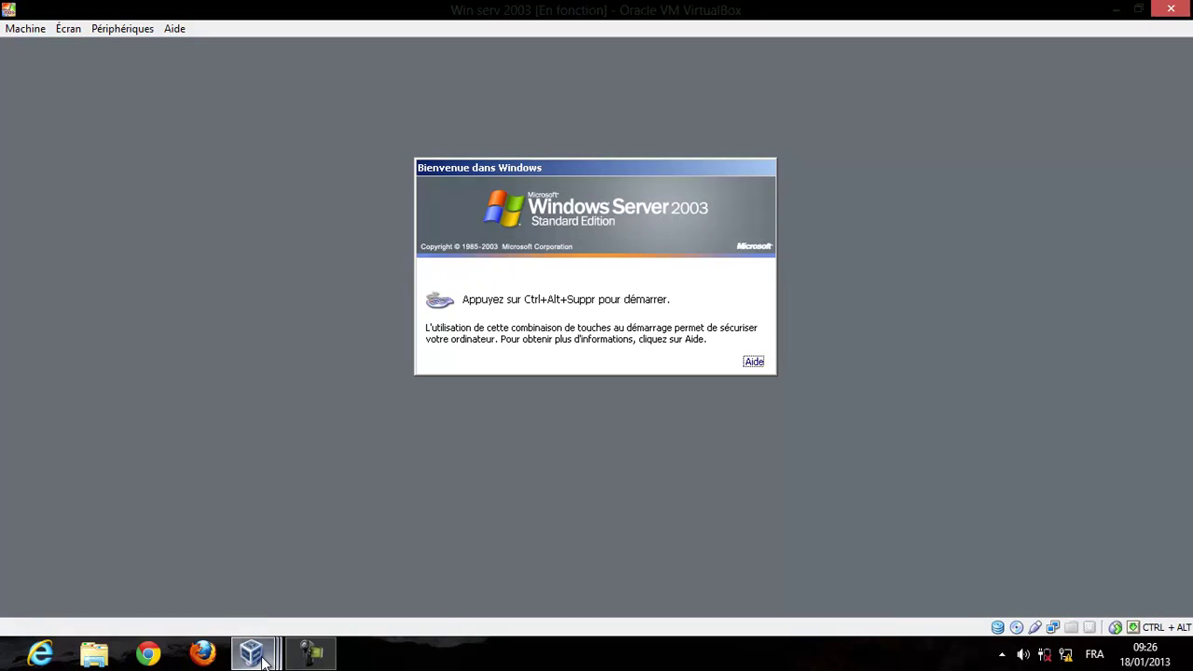
mouse_move(263, 662)
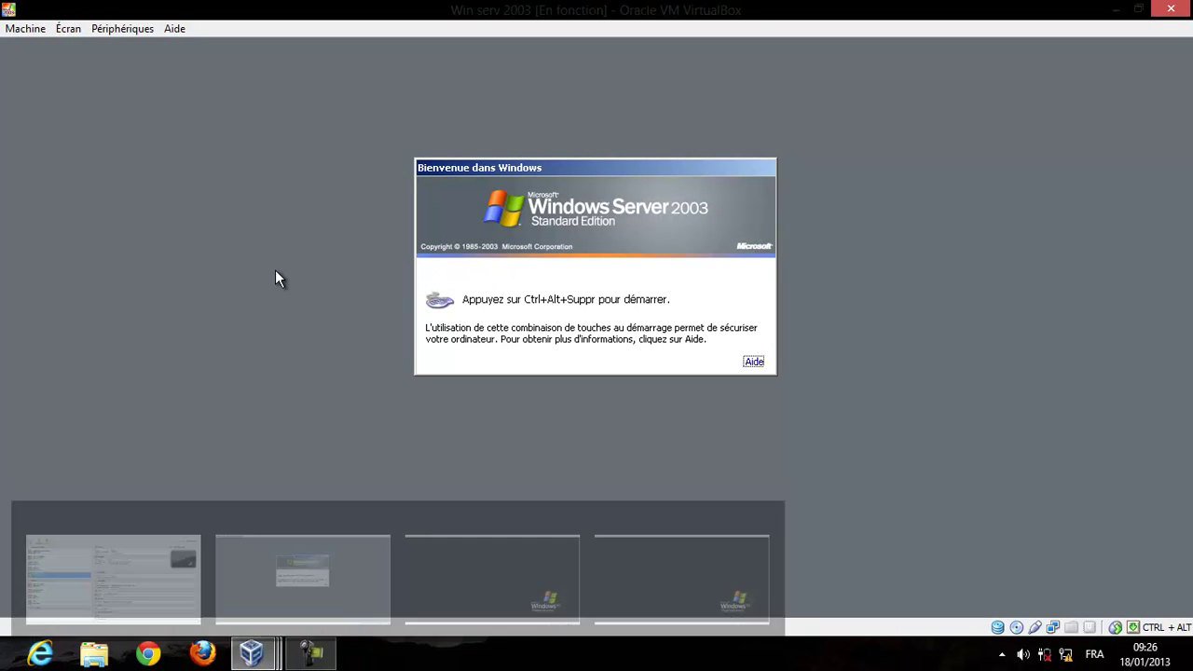
Send Ctrl-Alt-Del to the guest and expand the logon options to show the NTIC domain.
left_click(36, 31)
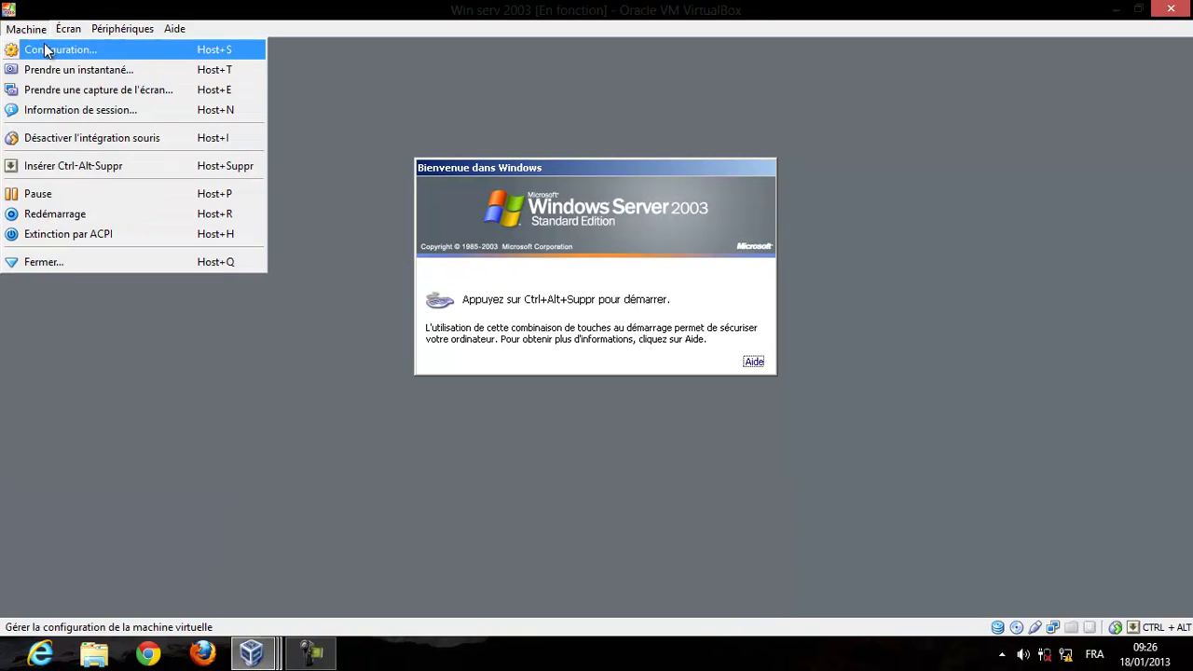
left_click(87, 172)
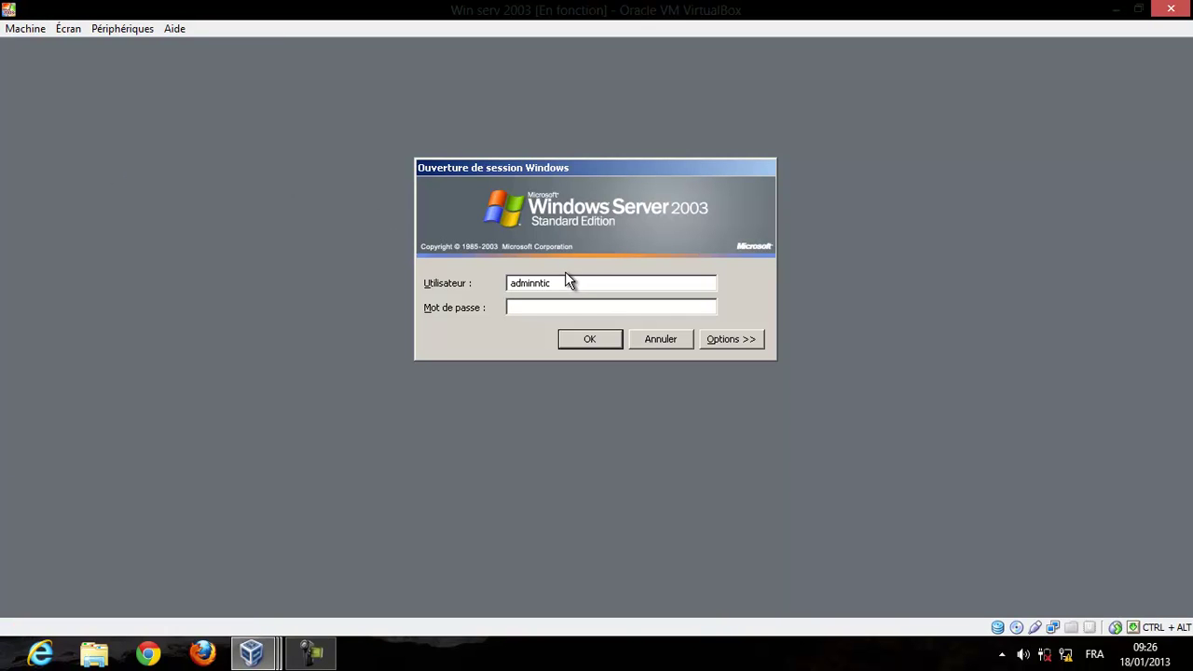
left_click_drag(568, 285, 358, 279)
left_click(722, 342)
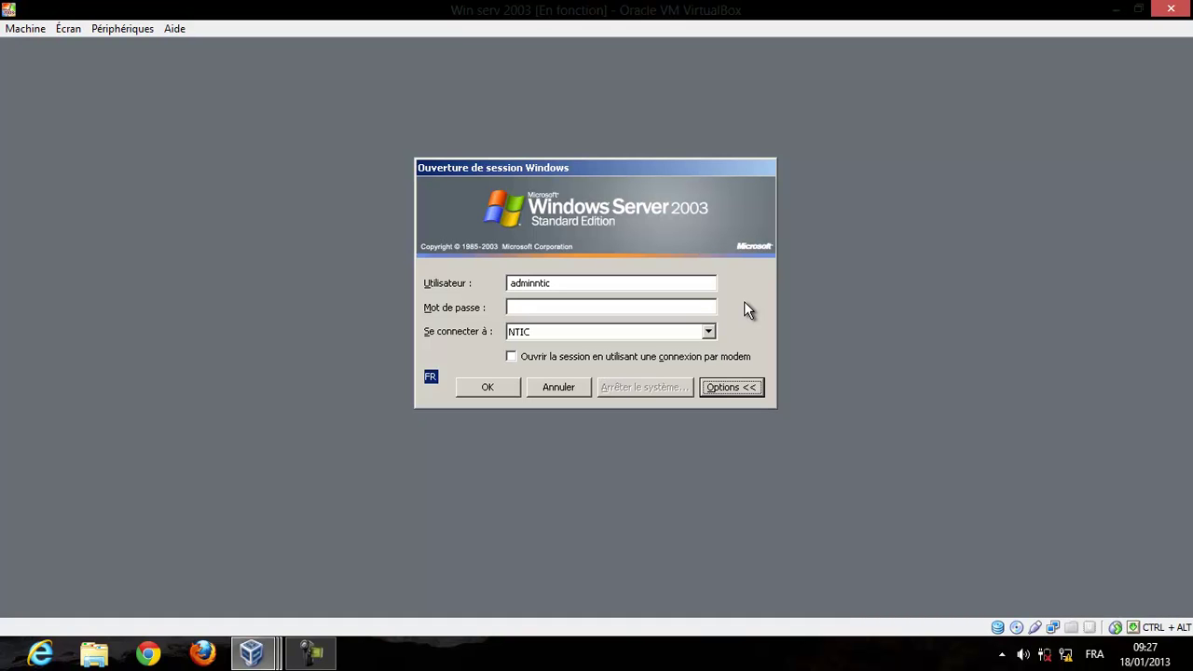
Attempt logon to the server as userntic with its password, which local policy refuses.
left_click(693, 284)
double_click(693, 284)
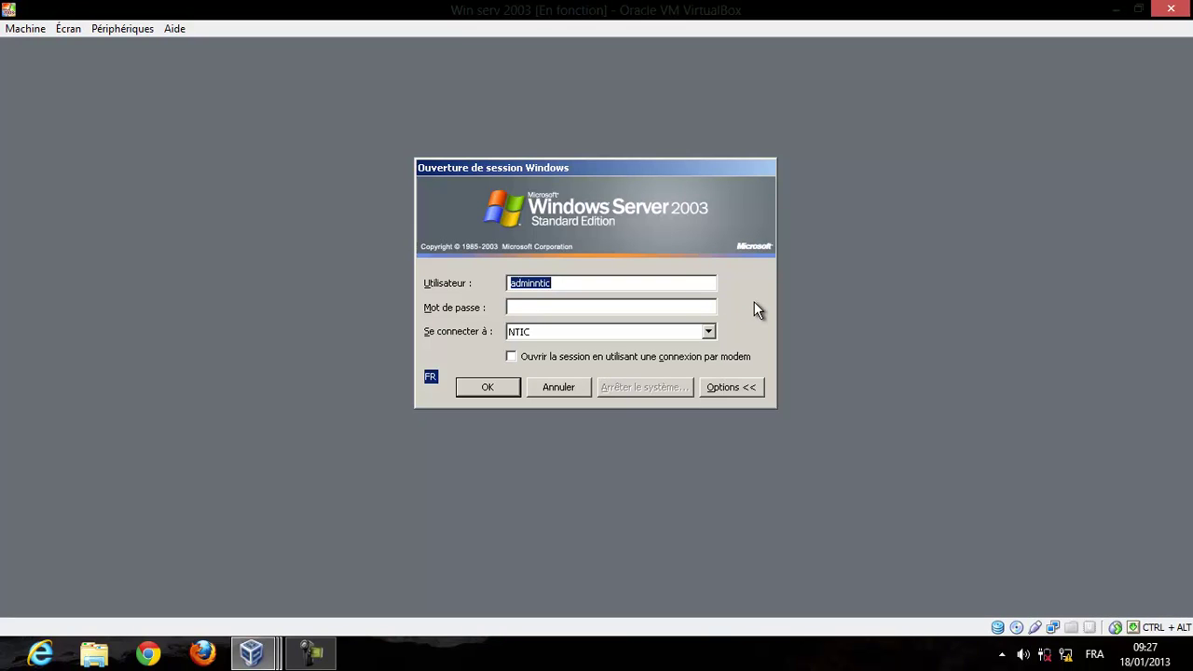
type("userntic")
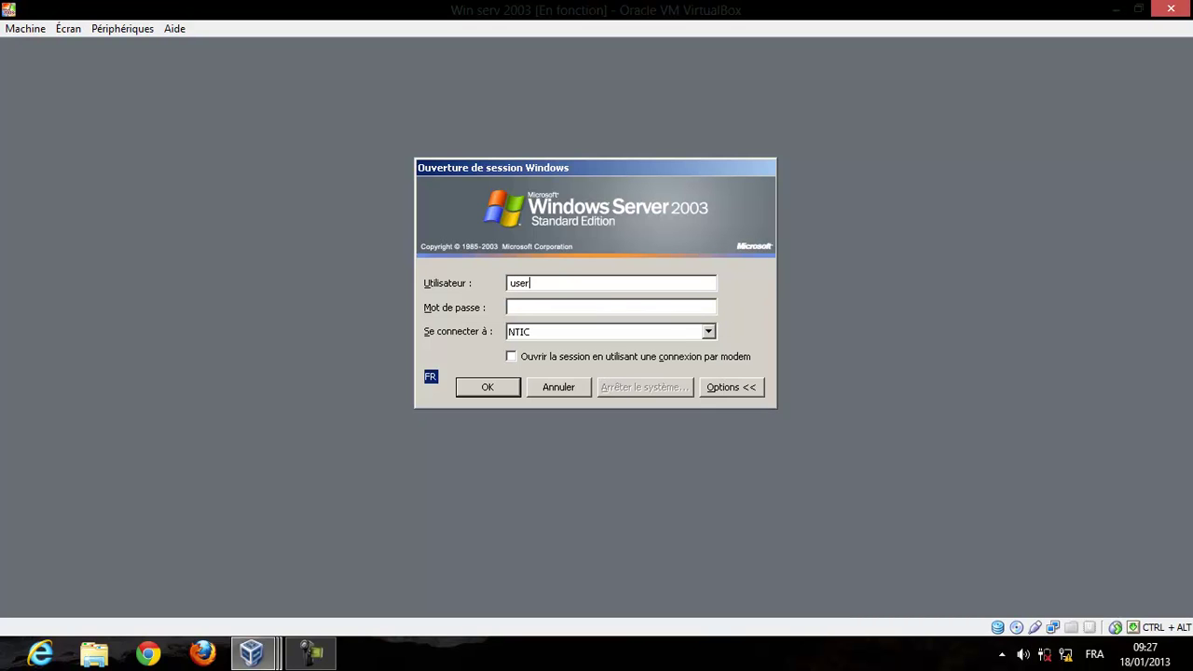
left_click(690, 309)
type("••••••••••")
key("Return")
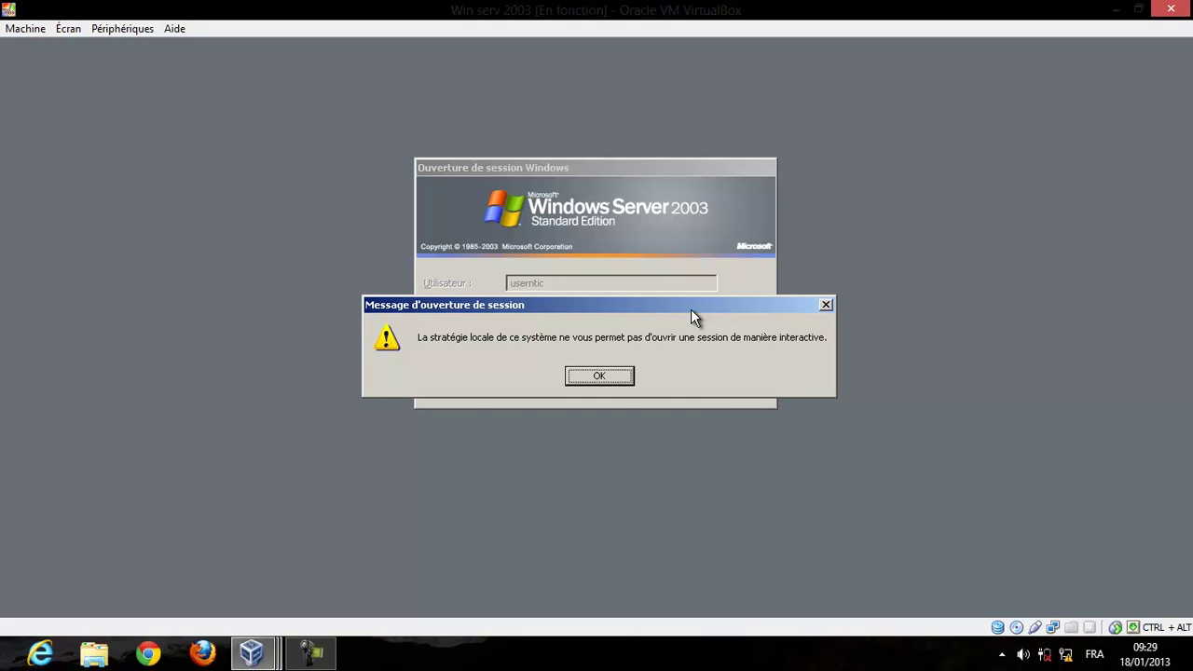
Dismiss the logon refusal and cancel back to the welcome screen.
key("Return")
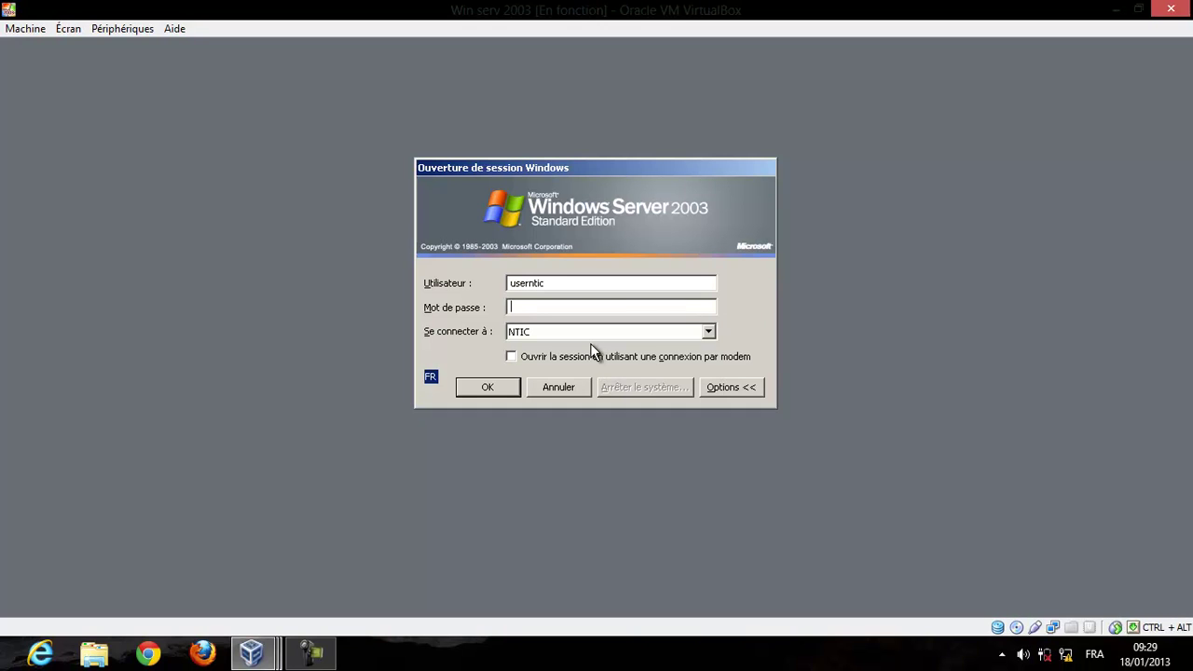
left_click(546, 390)
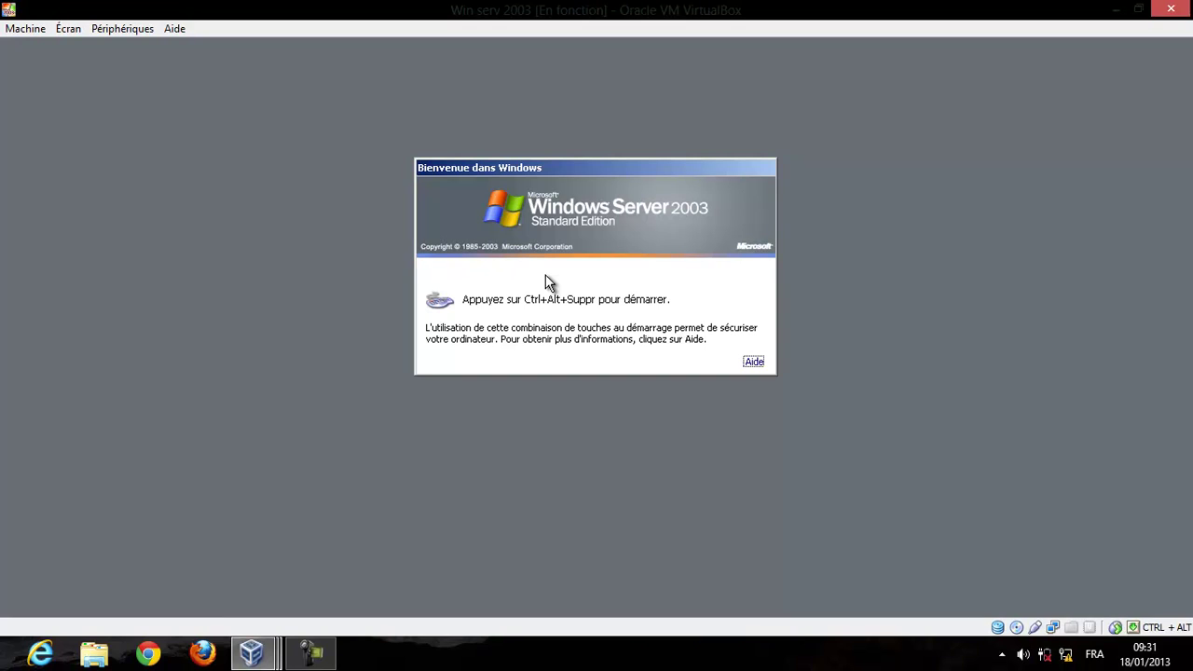
Switch to the Client 1 XP VM and log on to NTIC as userntic with its password.
left_click(277, 648)
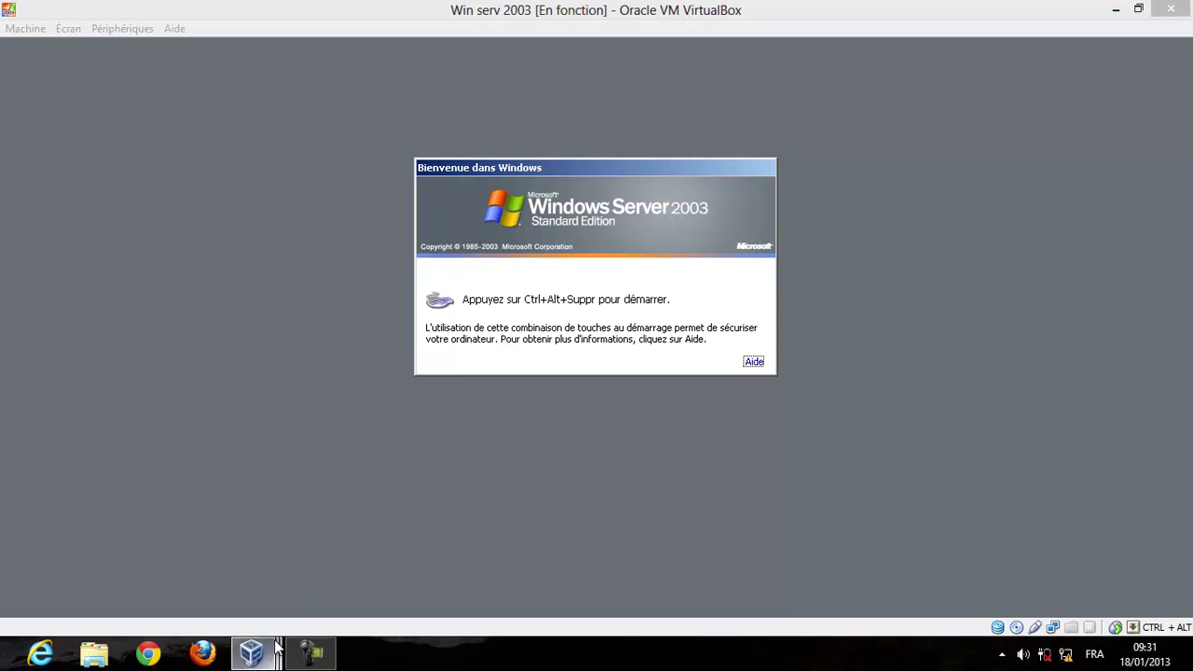
left_click(469, 567)
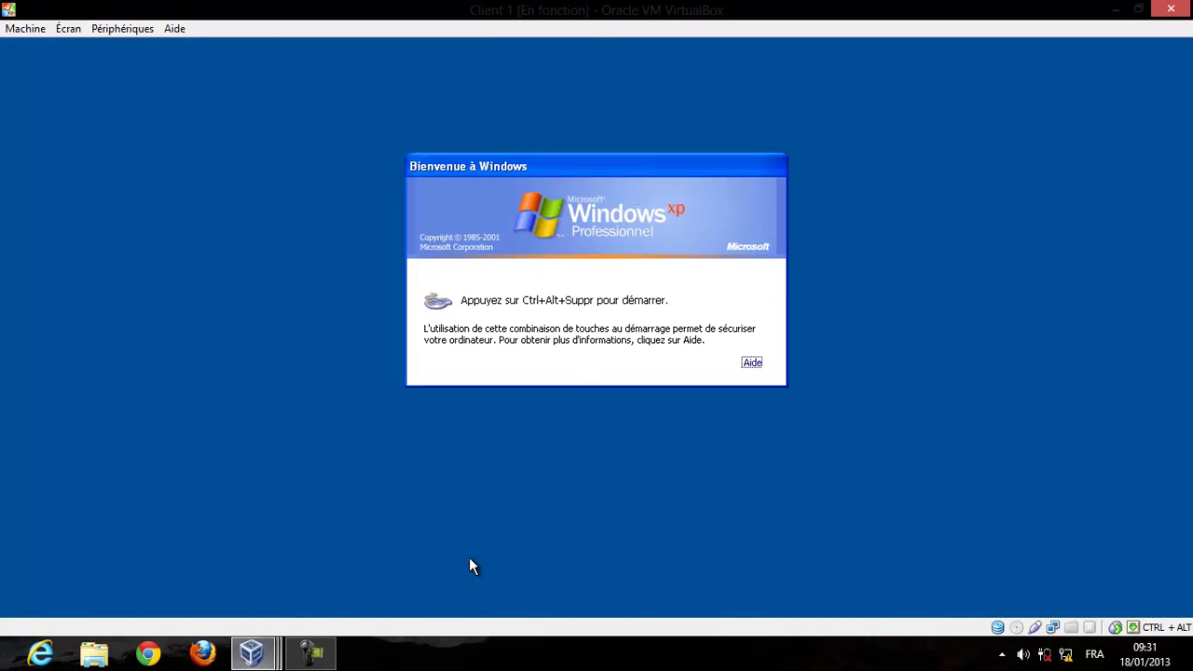
left_click(37, 28)
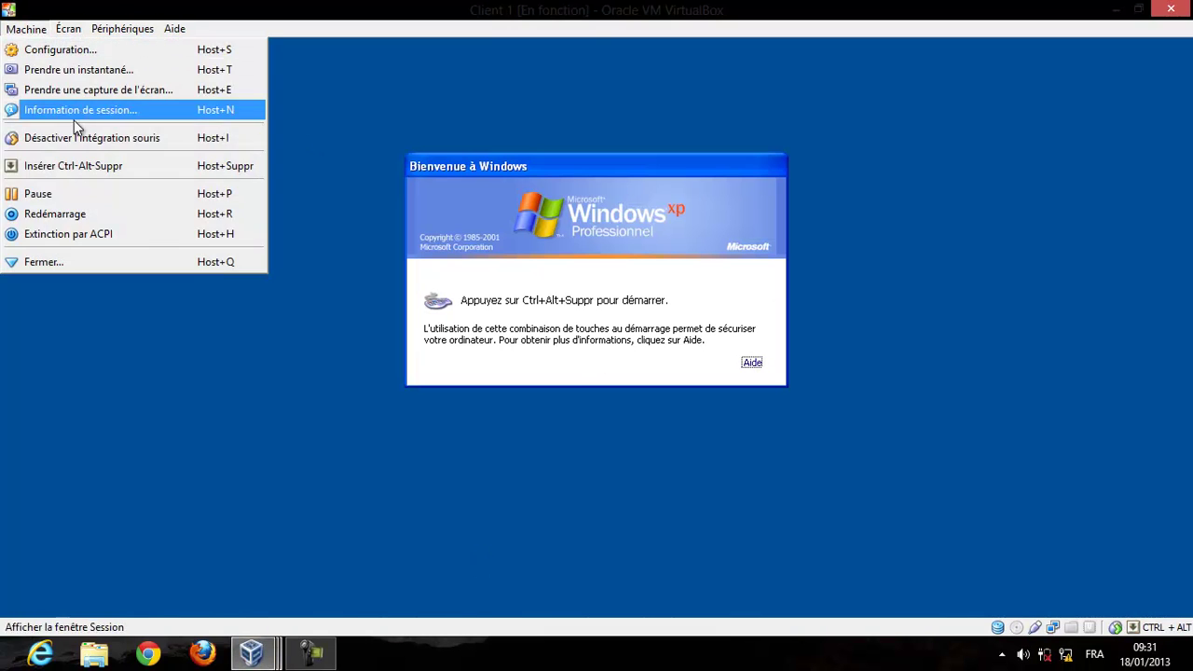
left_click(98, 165)
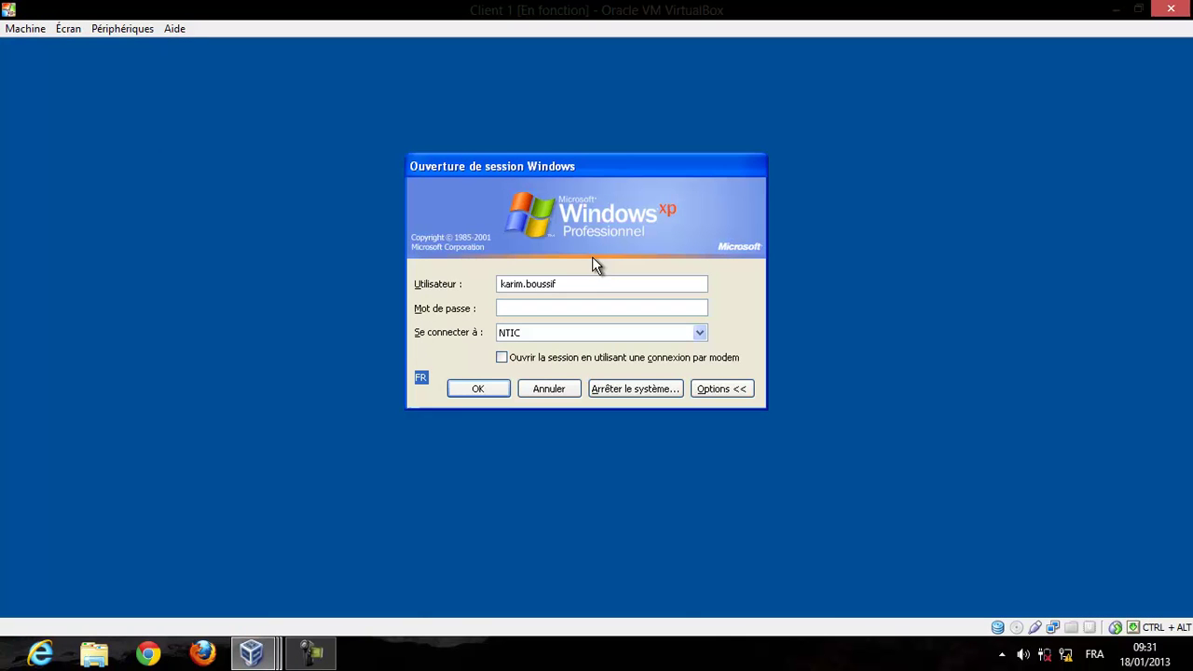
double_click(595, 284)
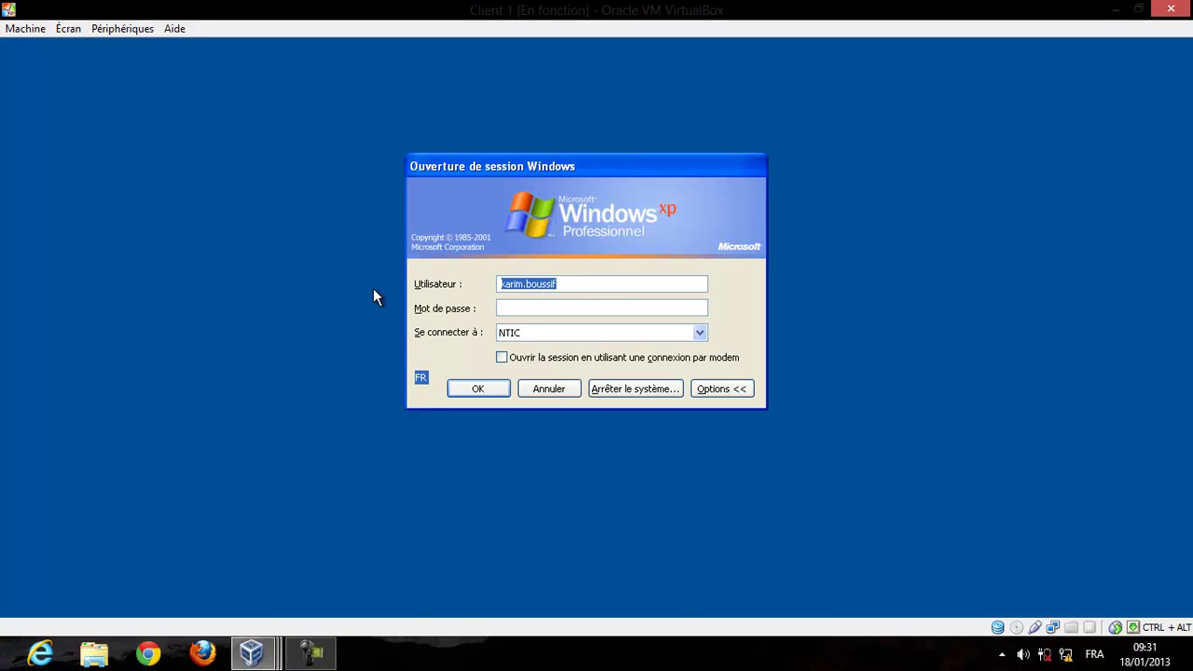
type("userntic")
key("Tab")
type("****")
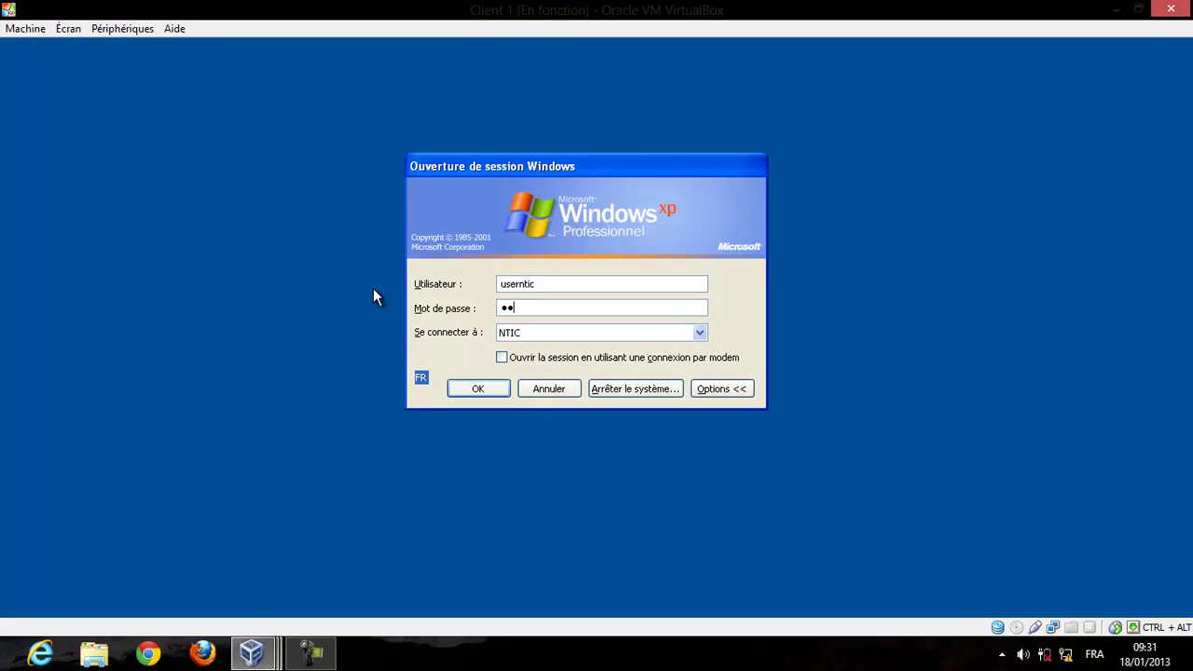
type("*****")
left_click(478, 392)
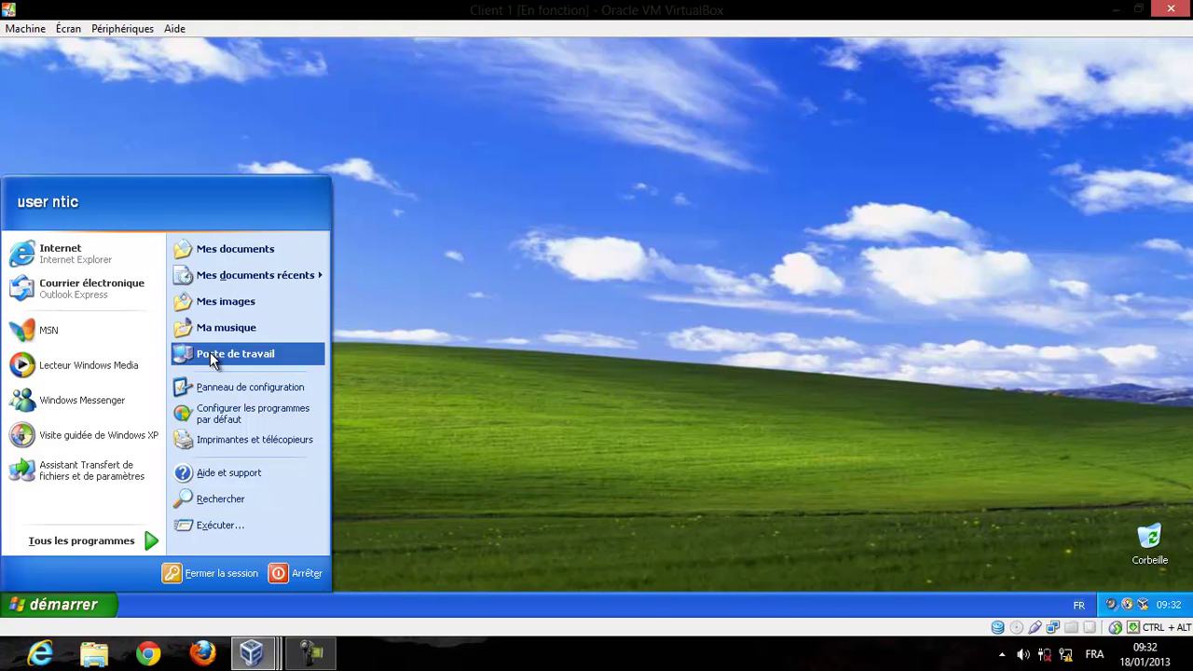
left_click(451, 655)
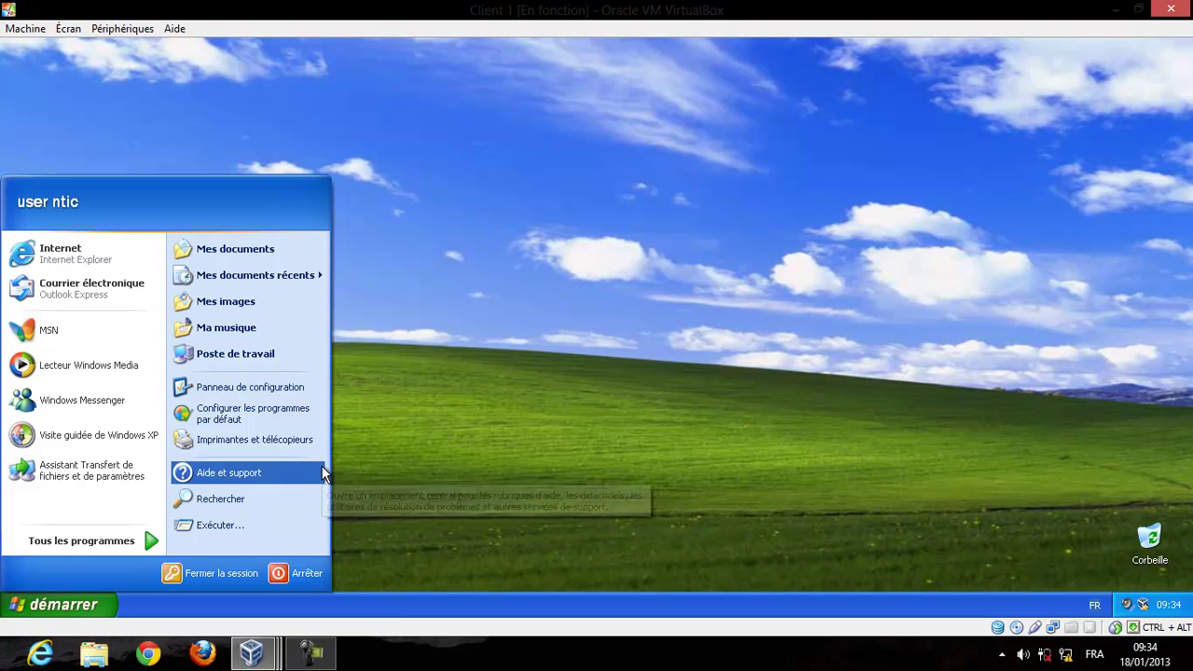
Switch the Control Panel to classic view and open the Outils d'administration folder.
left_click(308, 392)
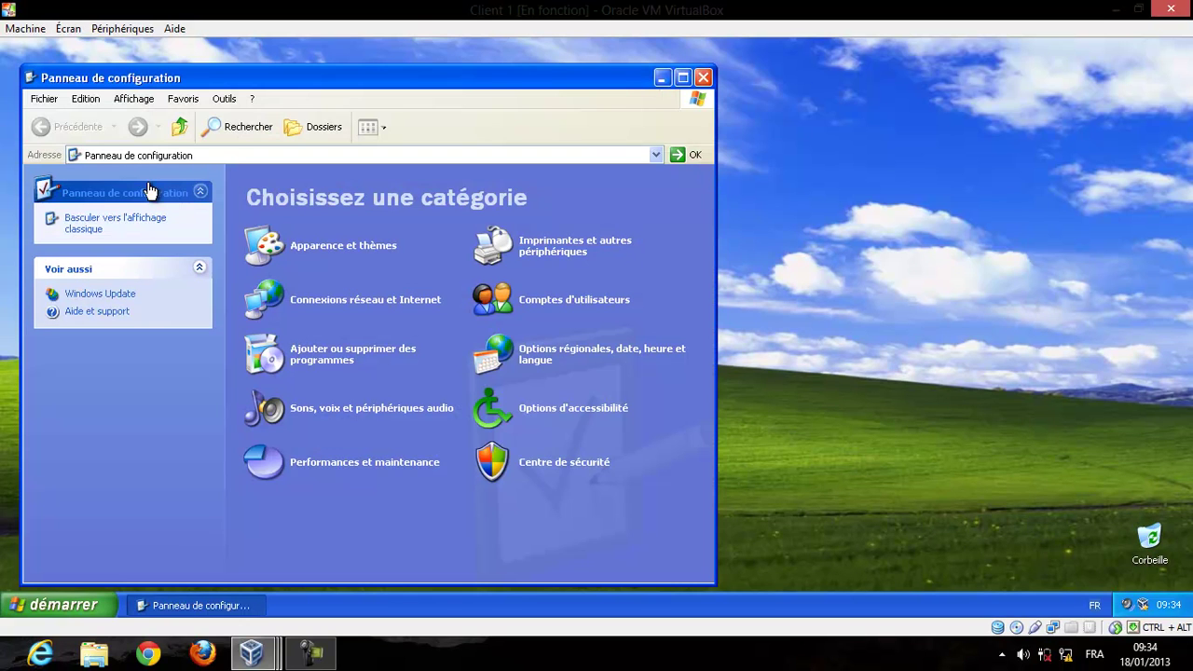
left_click(147, 221)
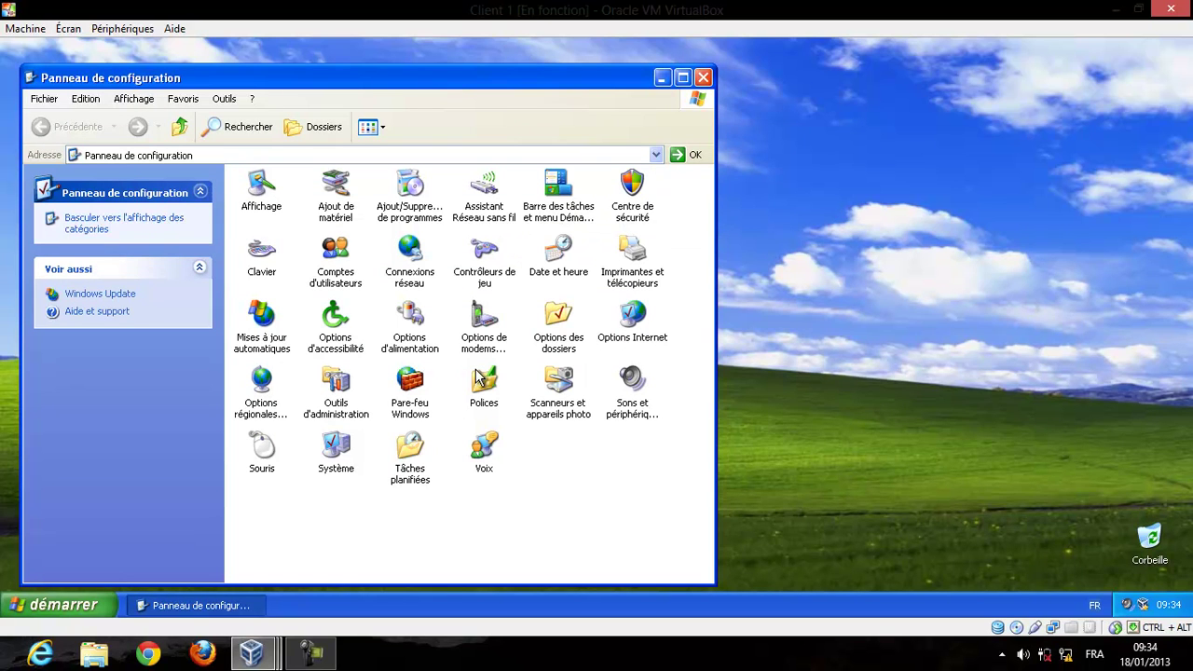
double_click(334, 384)
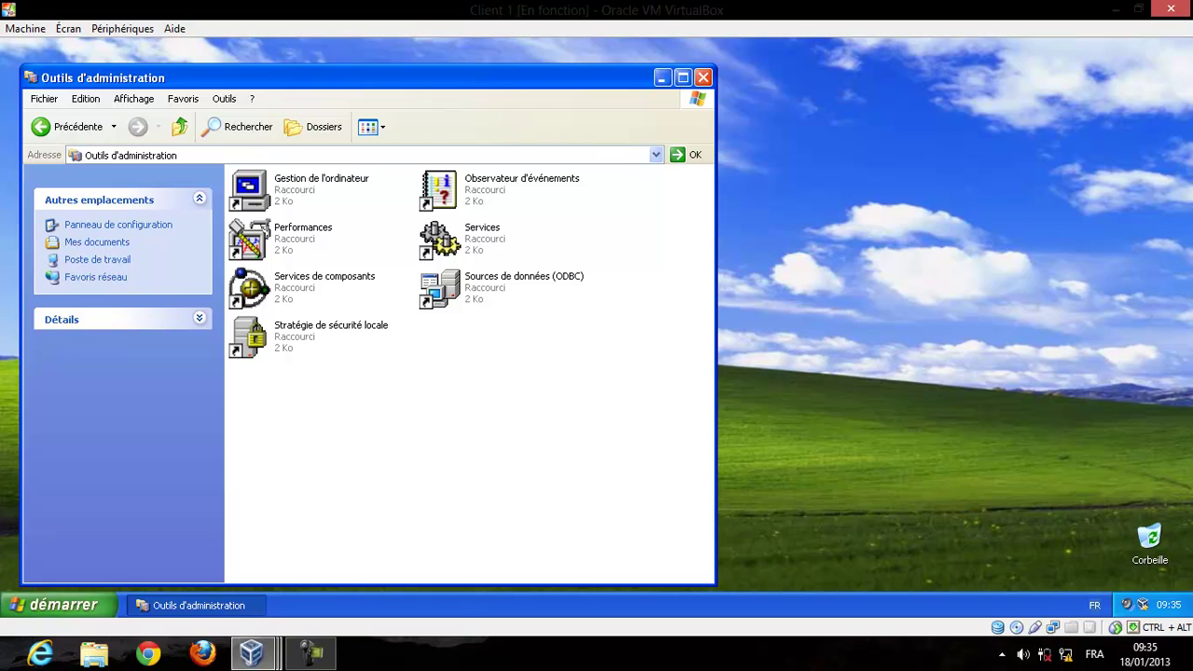
left_click(502, 664)
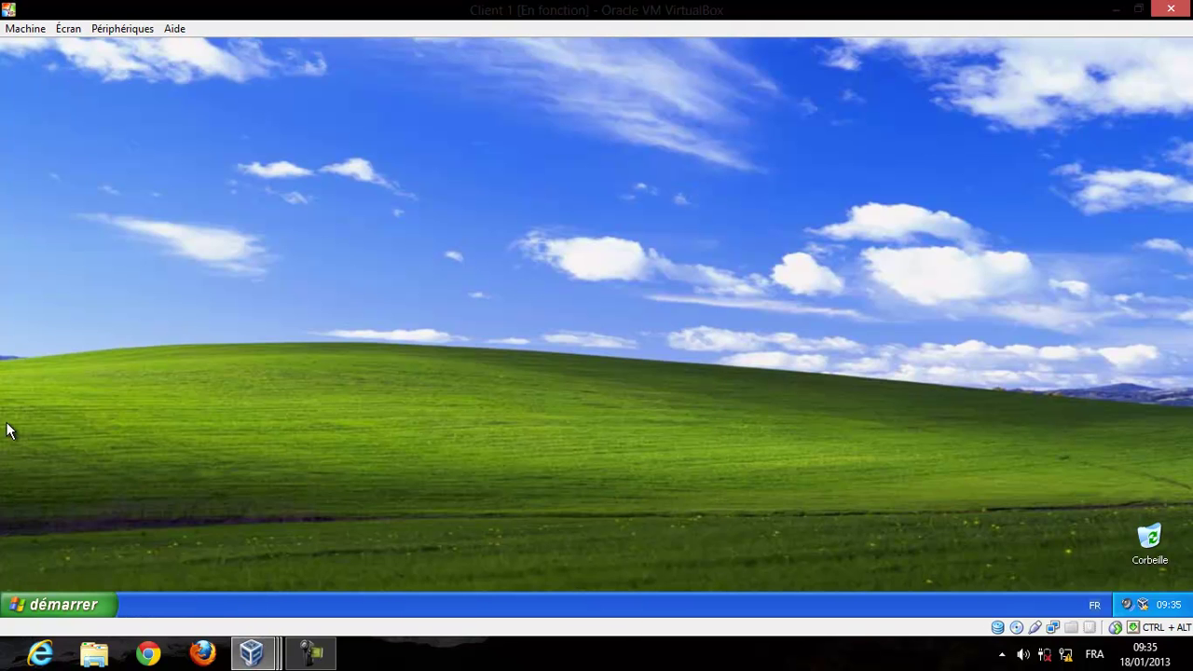
Open the WinLite (D:) CD drive from Poste de travail.
left_click(97, 615)
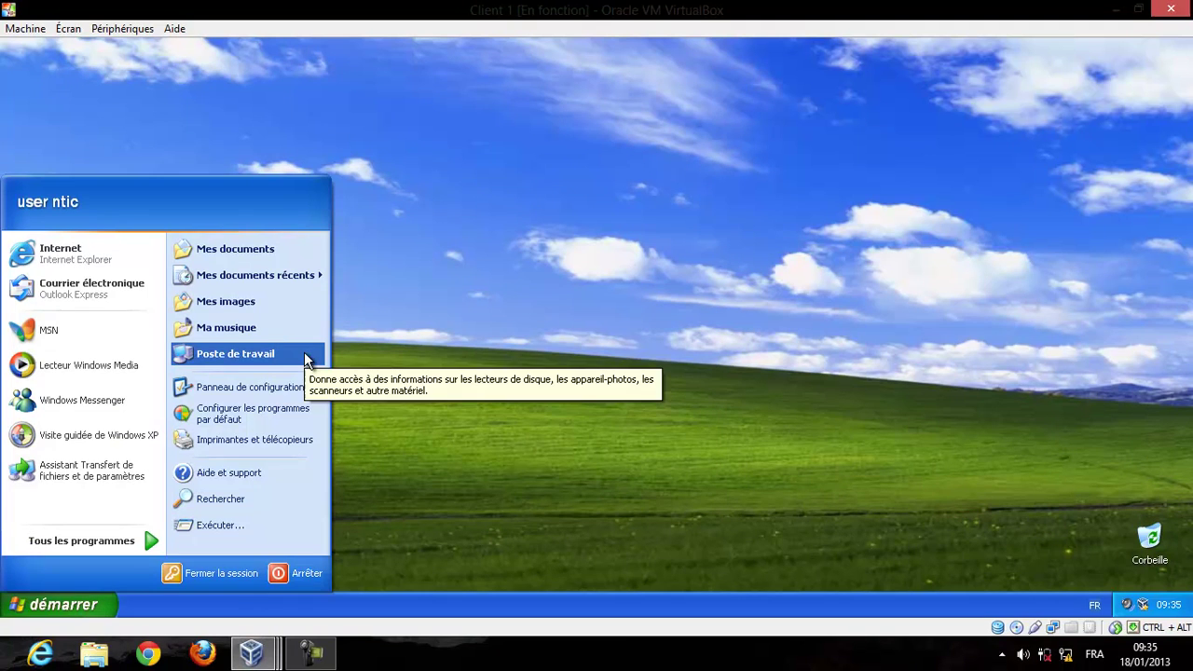
left_click(304, 354)
left_click(347, 308)
right_click(351, 298)
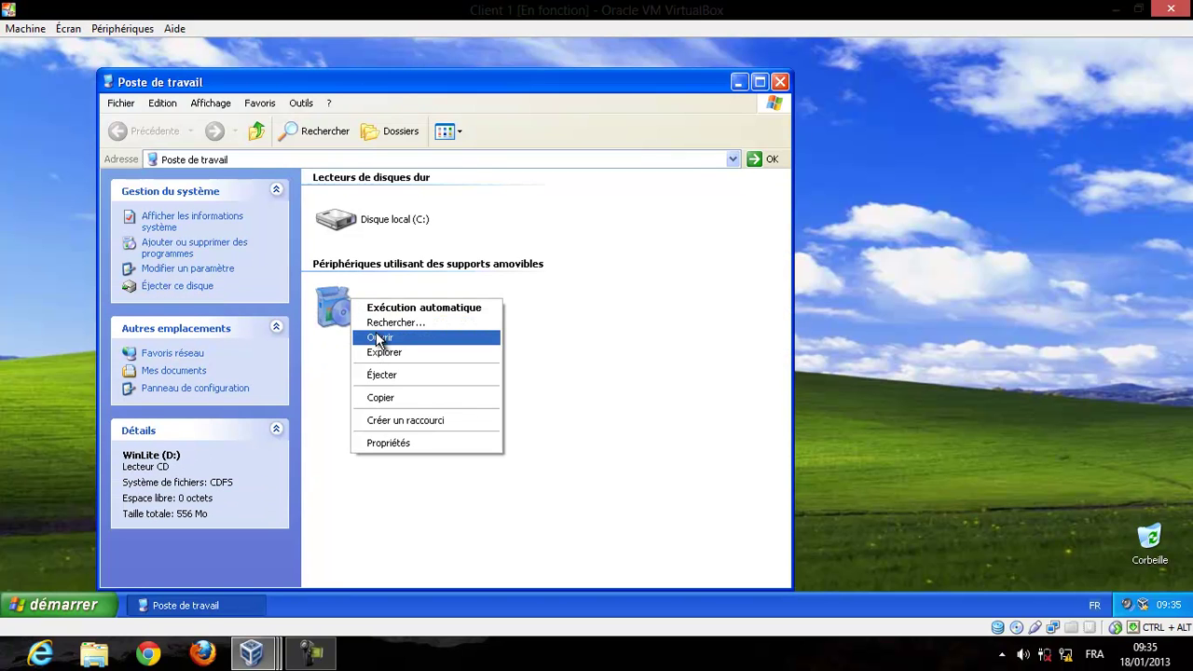
left_click(379, 338)
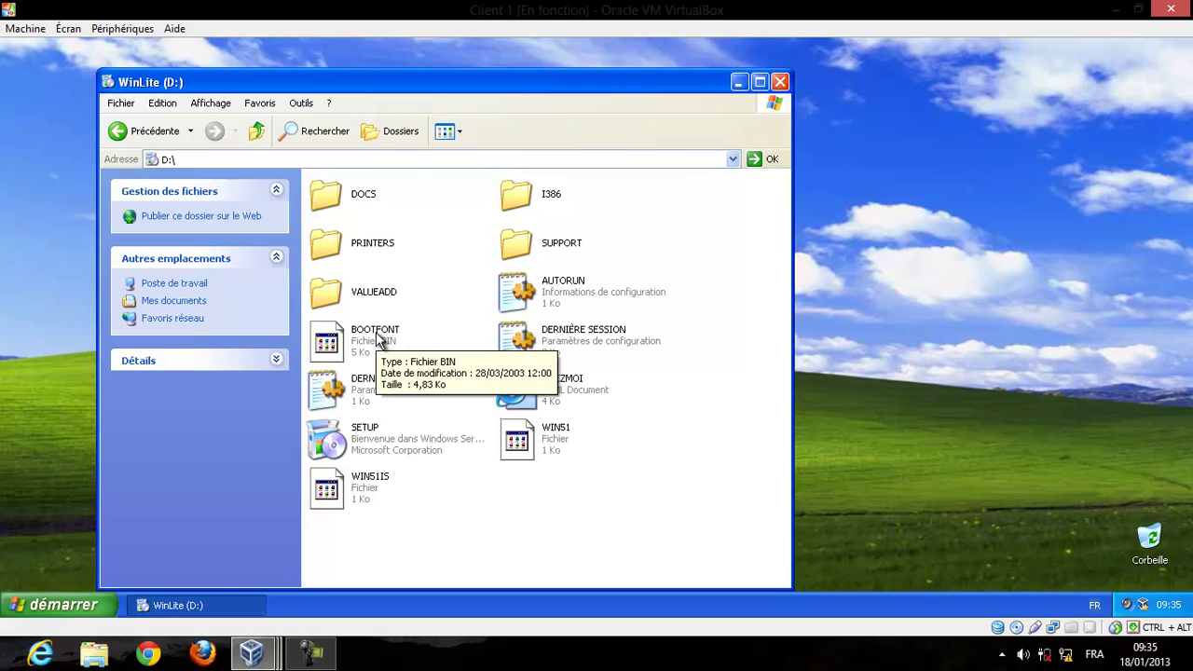
Open the I386 folder and locate the ADMINPAK installer.
double_click(534, 197)
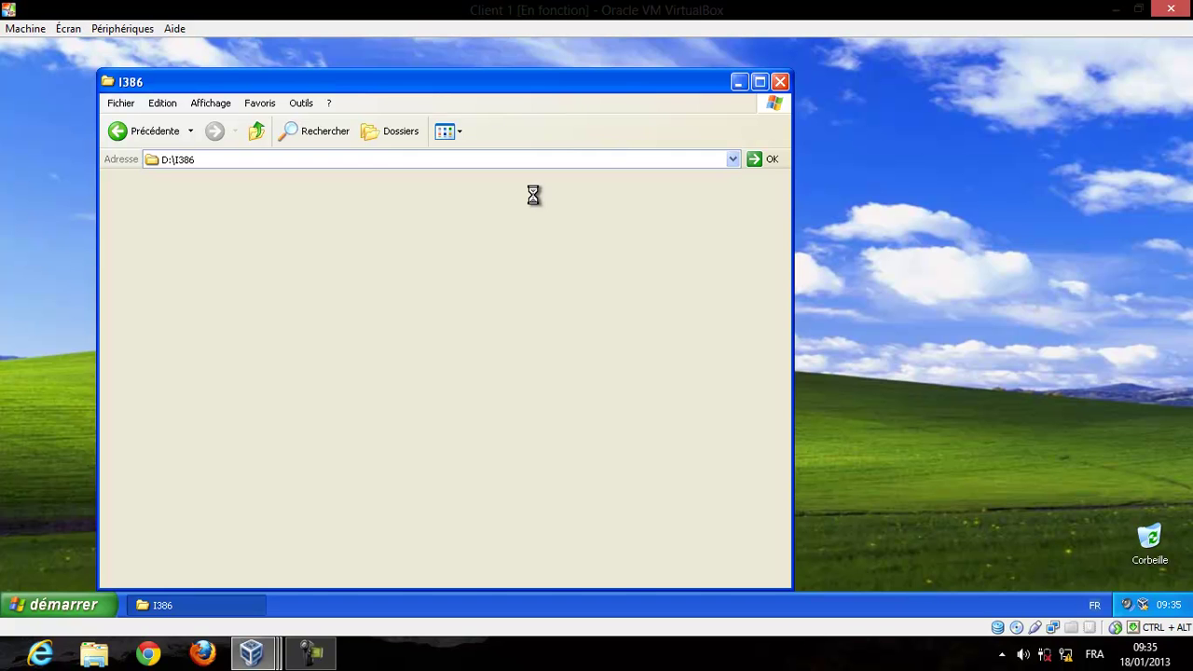
type("adc")
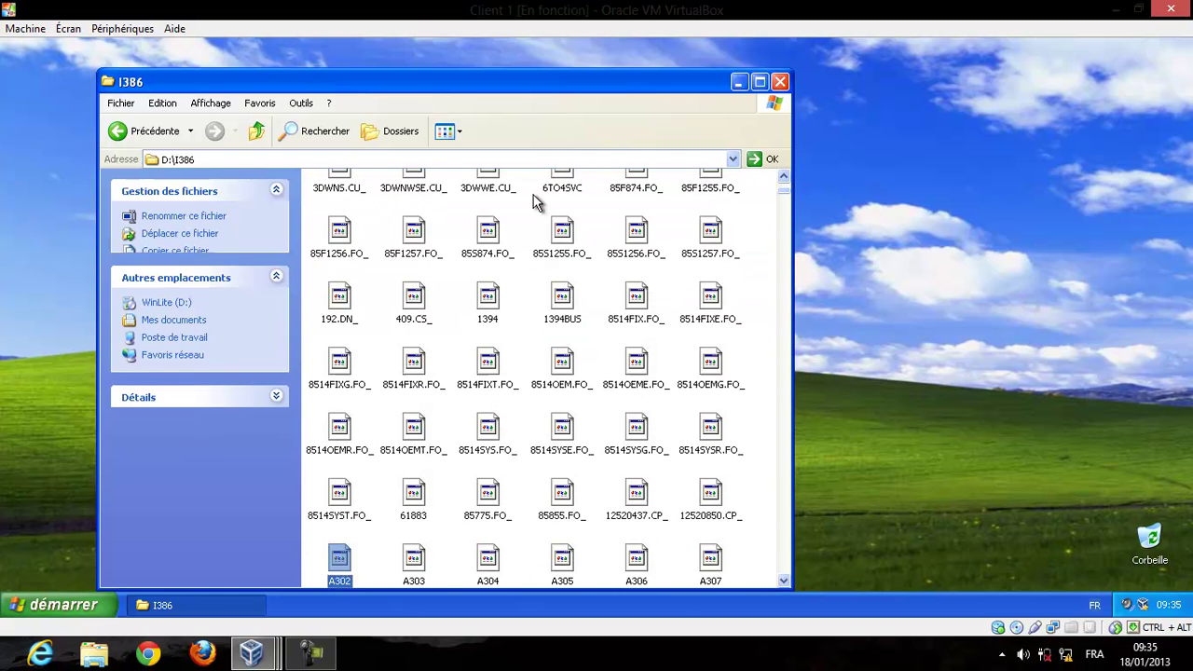
type("mac")
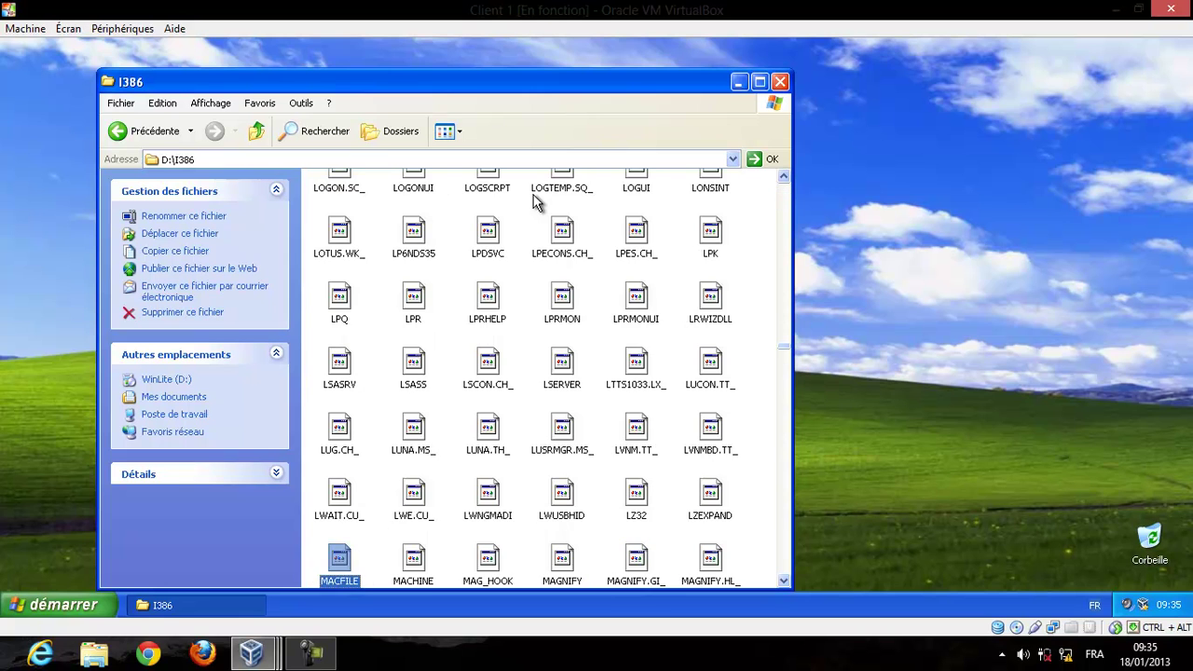
type("adm")
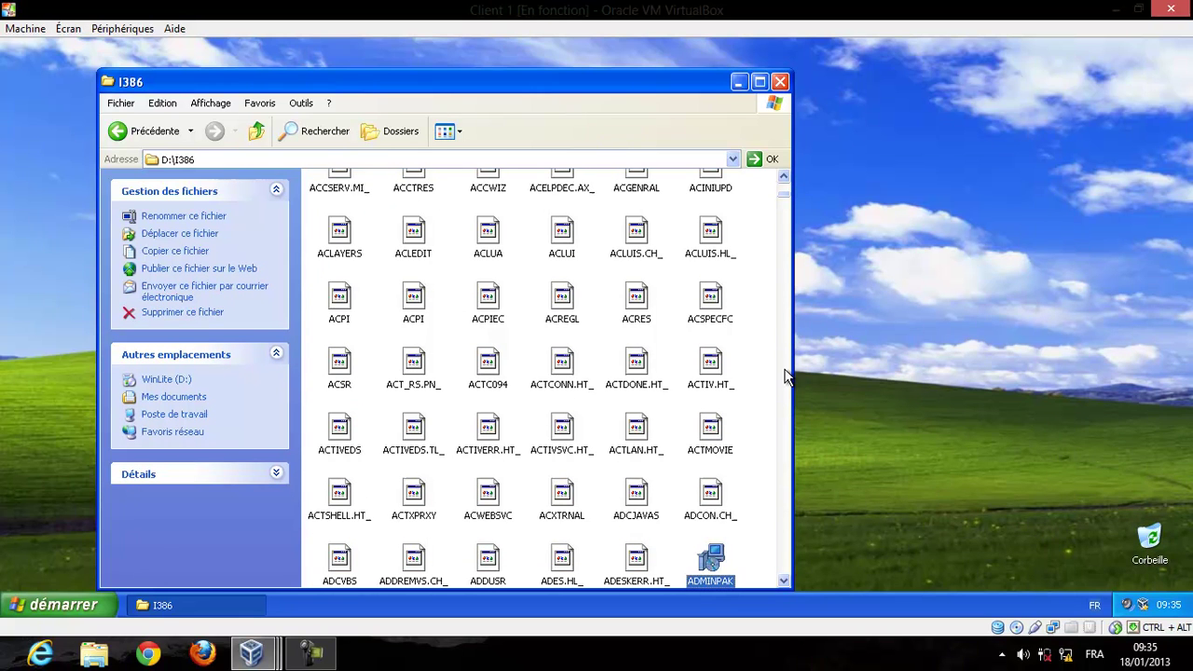
scroll(786, 587, "down", 3)
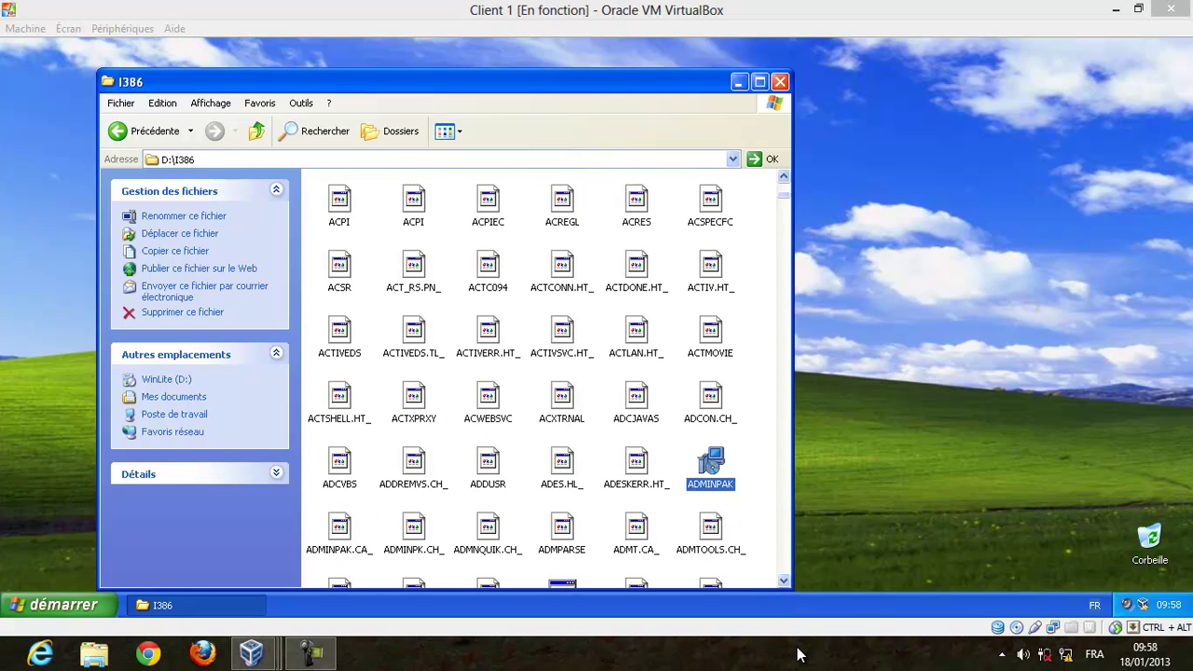
left_click(312, 657)
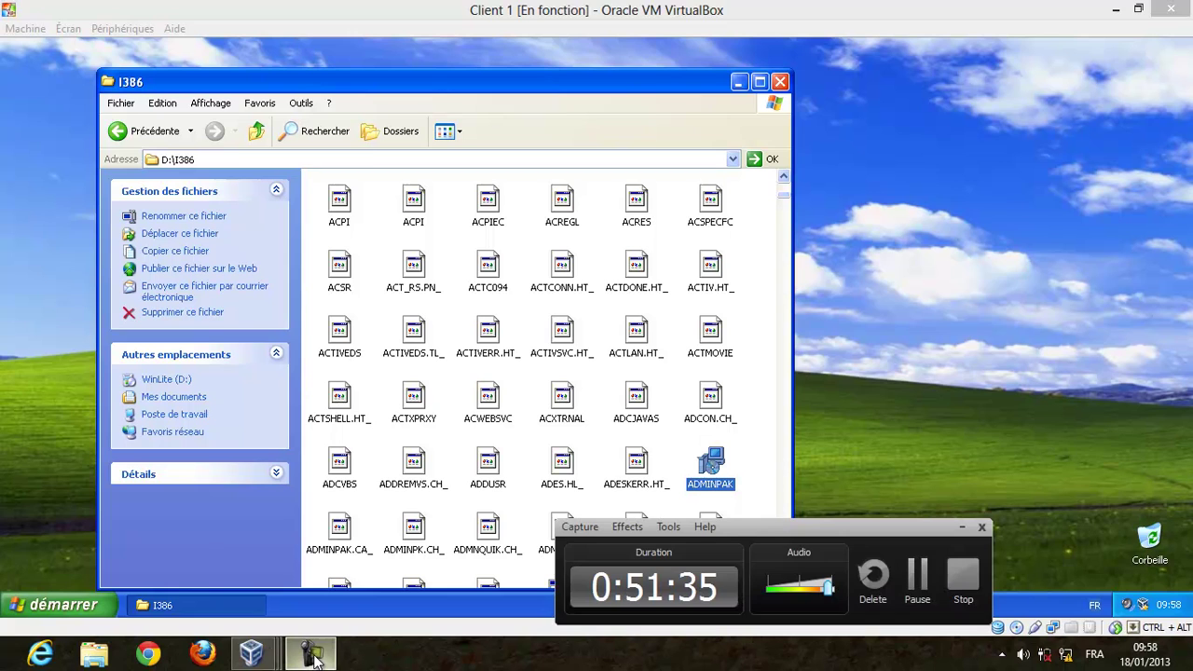
left_click(314, 657)
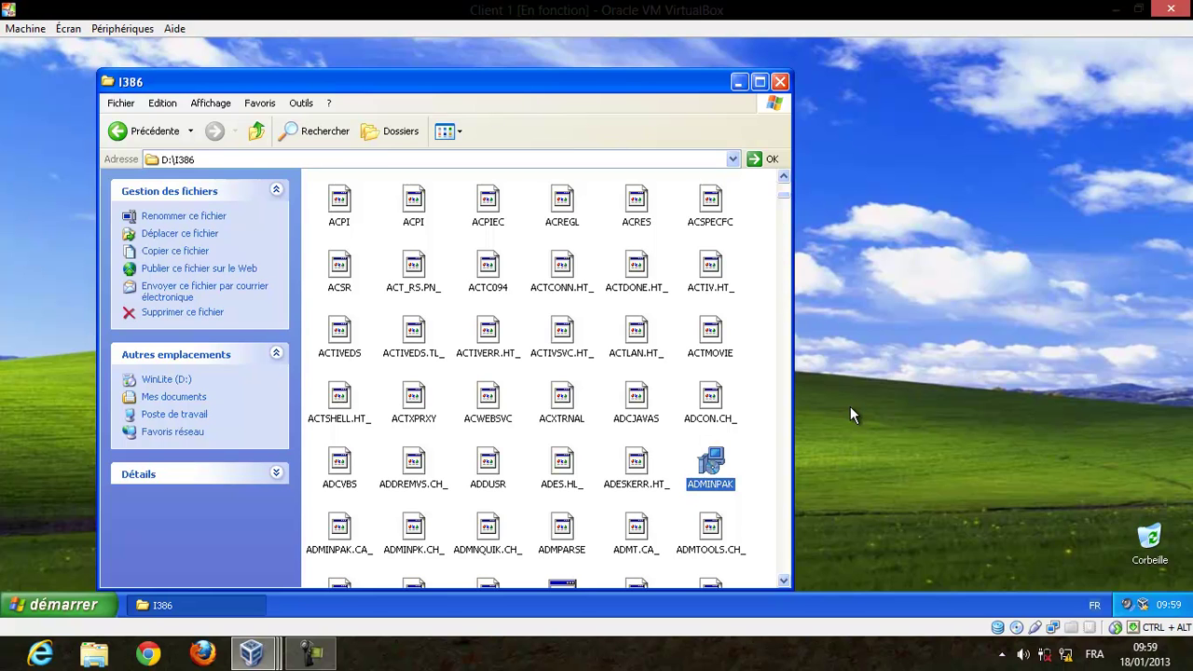
Launch ADMINPAK and dismiss the missing administrator-rights error.
double_click(713, 469)
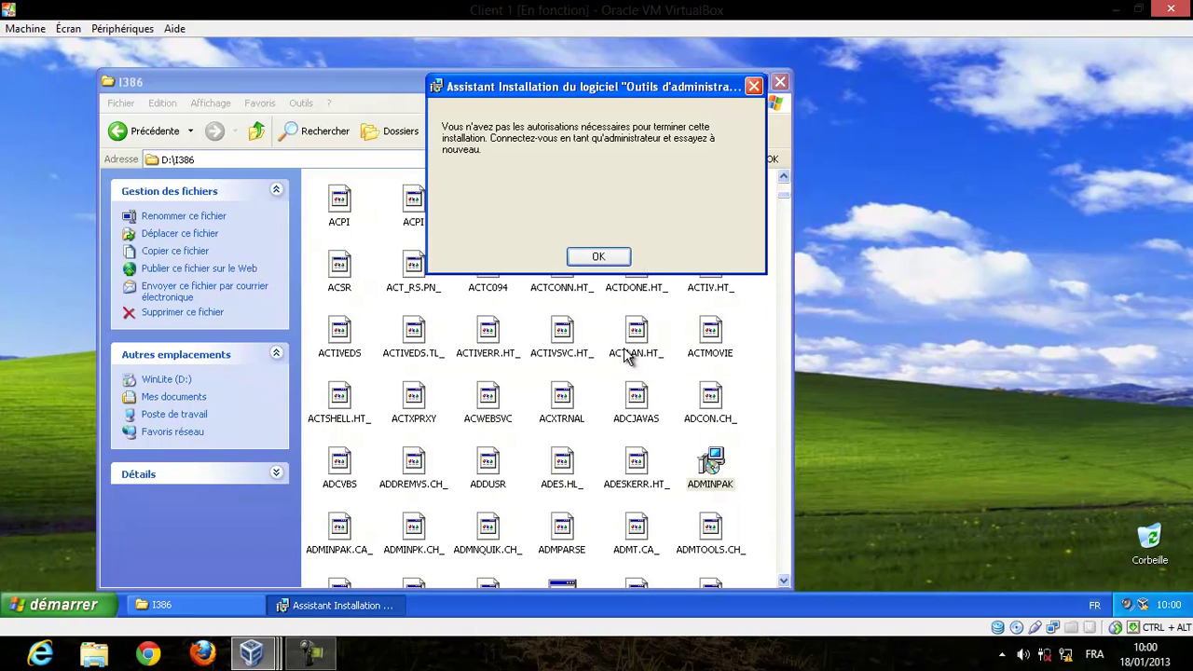
left_click(587, 261)
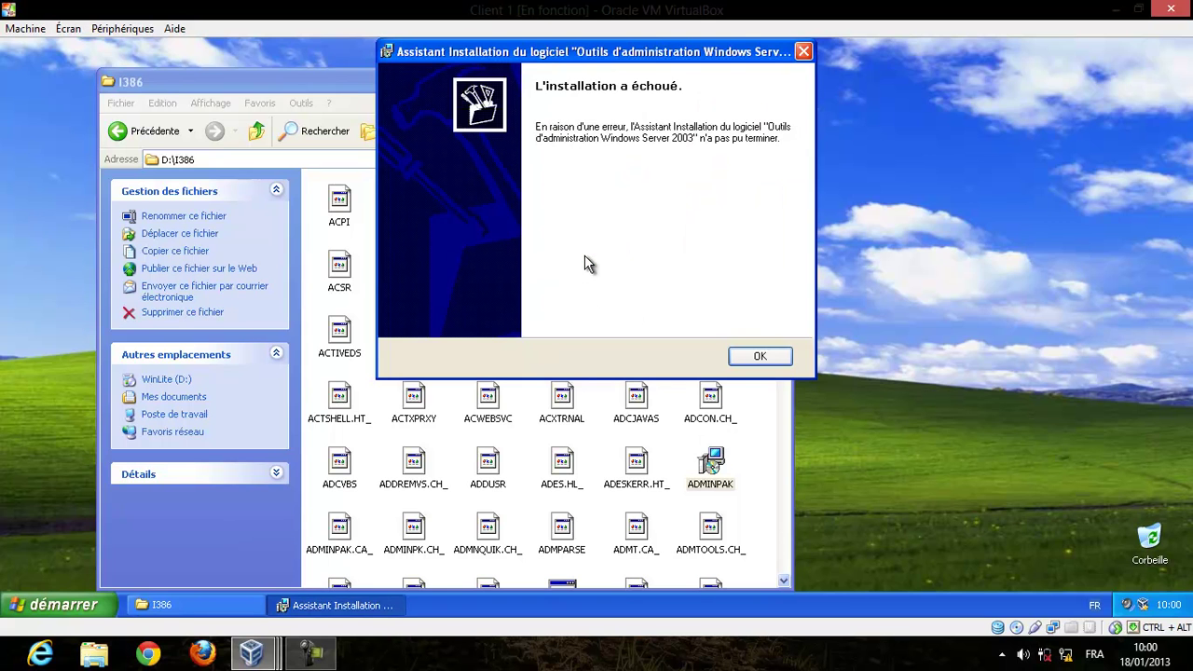
Dismiss the installation-failed page, close I386, and log off the standard user.
left_click(759, 358)
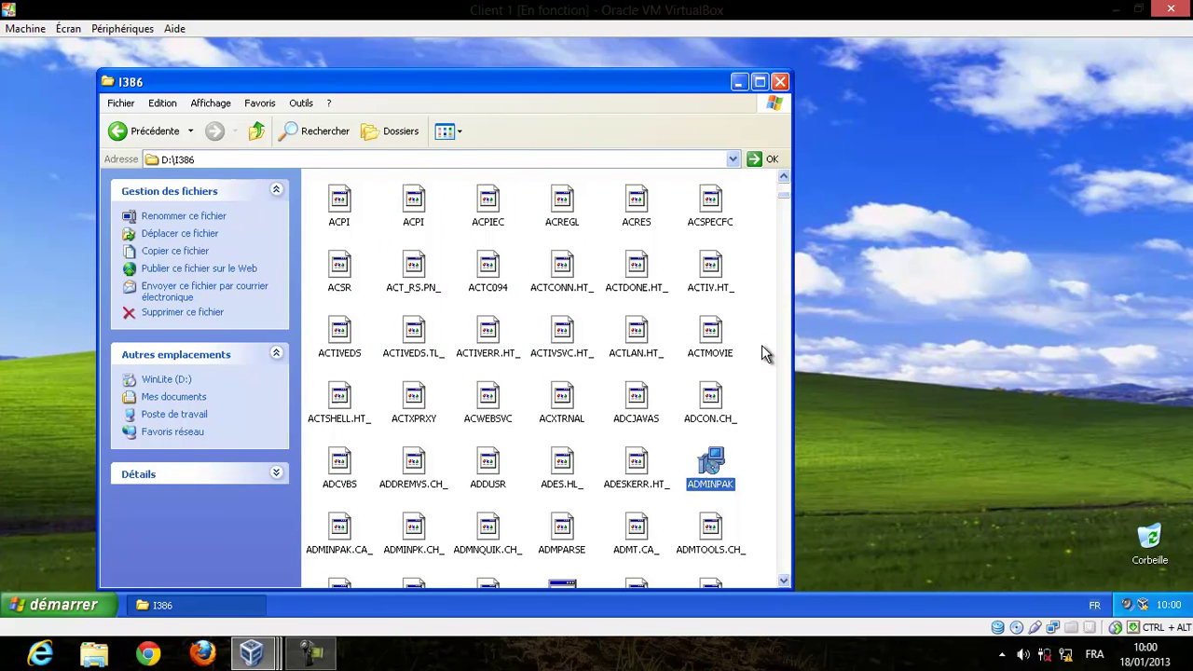
left_click(781, 83)
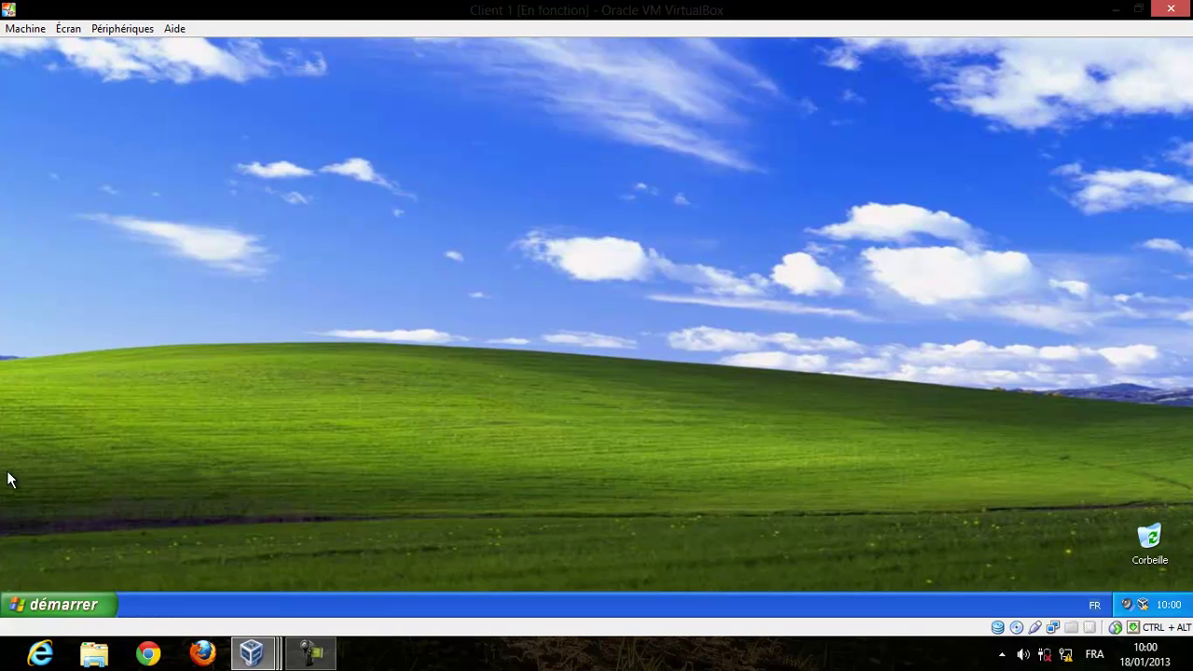
left_click(70, 610)
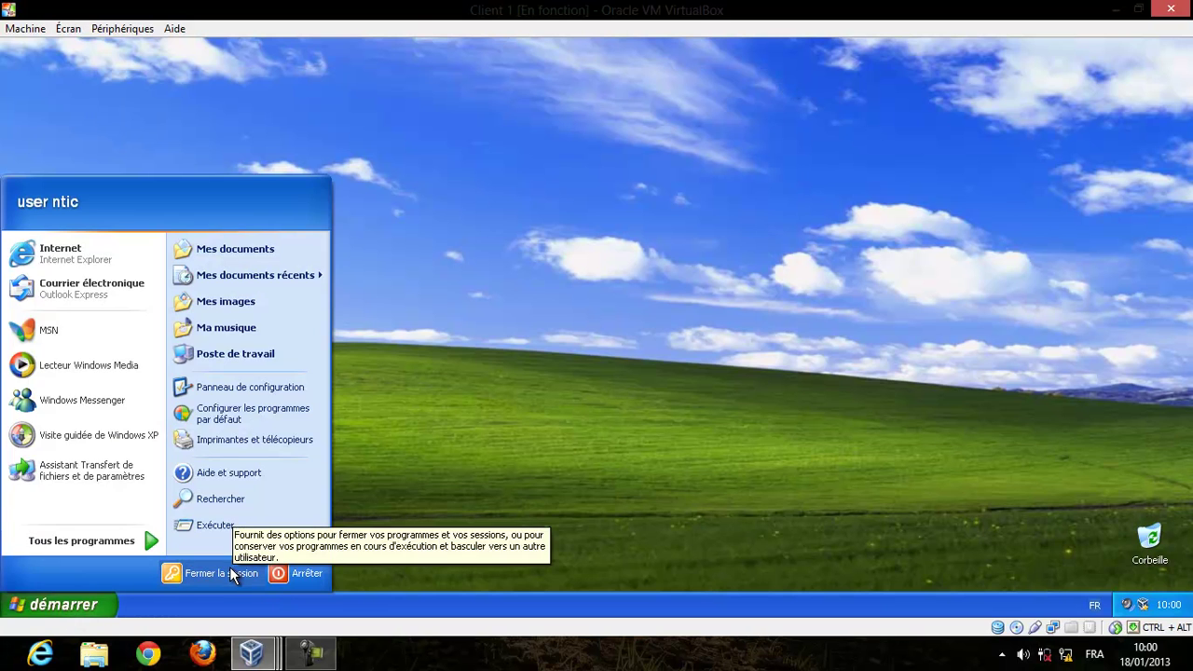
left_click(230, 569)
left_click(581, 343)
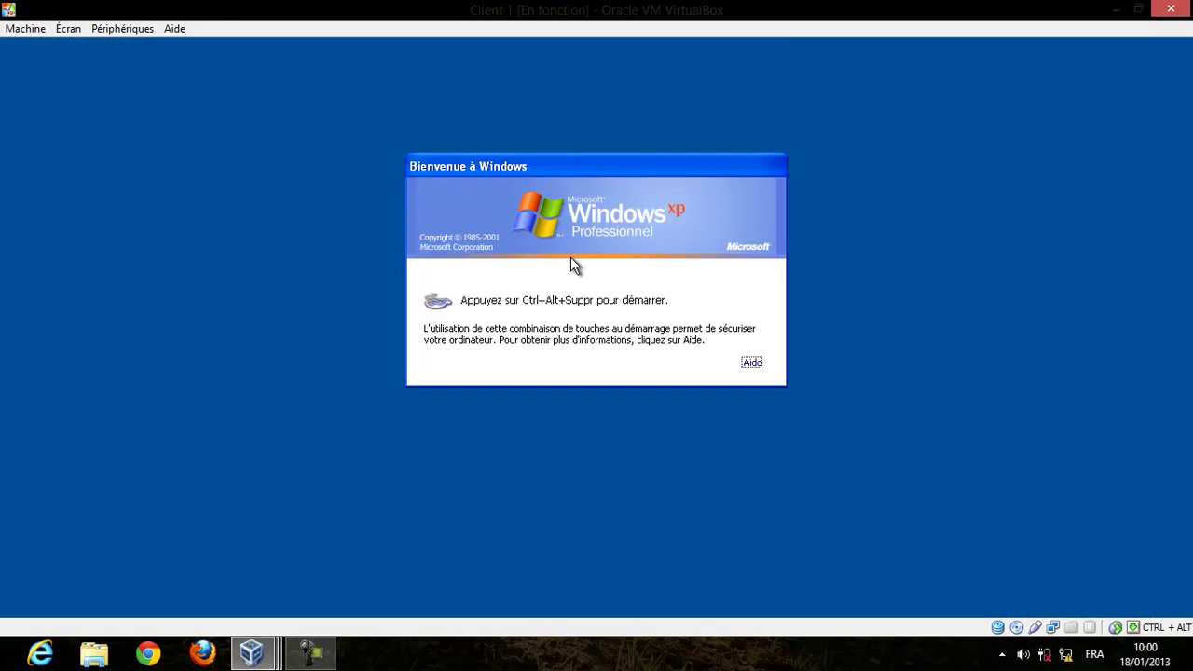
Send Ctrl-Alt-Suppr and log on to NTIC with the domain administrator account and password.
left_click(26, 28)
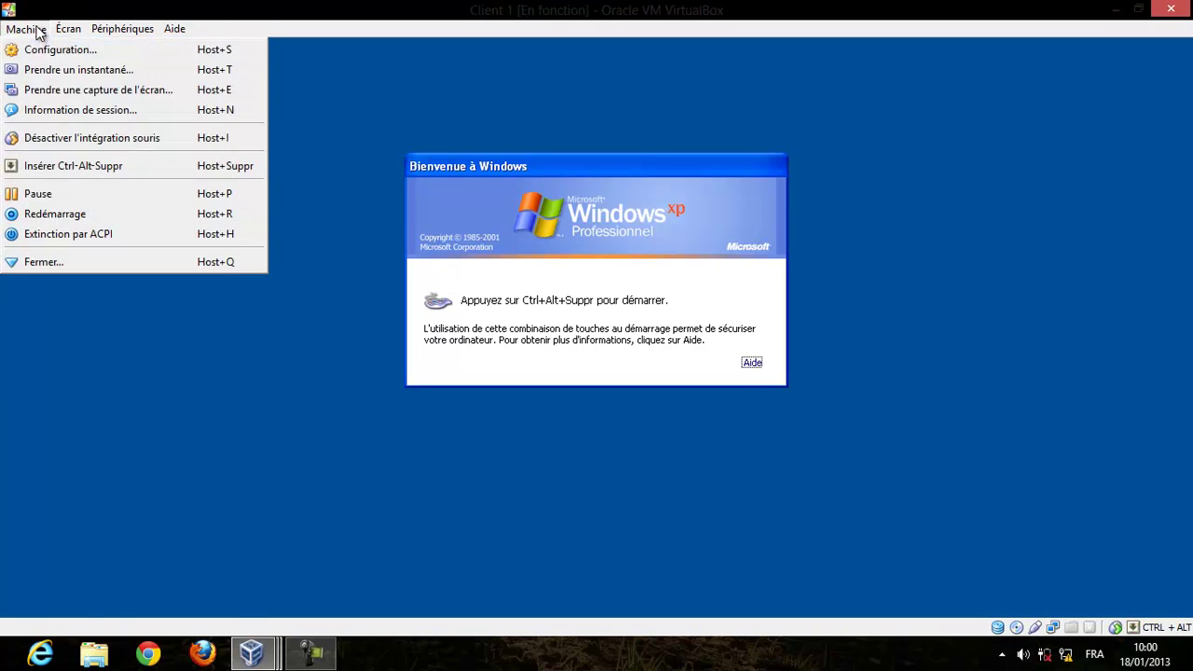
left_click(91, 165)
left_click_drag(559, 289, 442, 295)
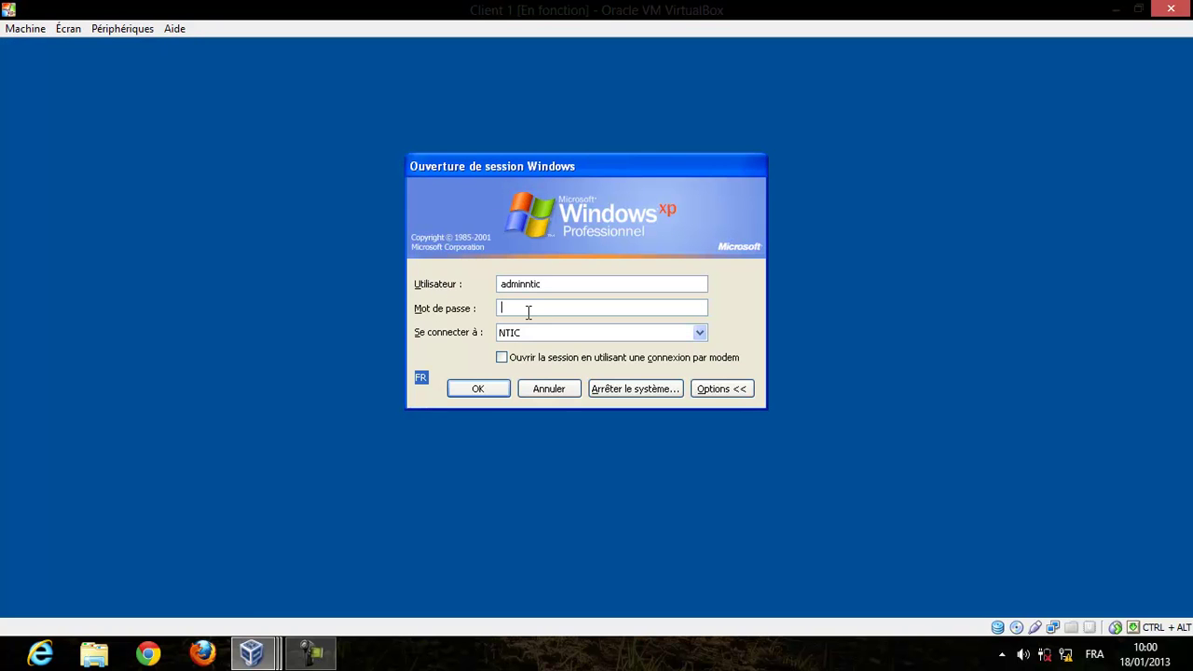
left_click(492, 392)
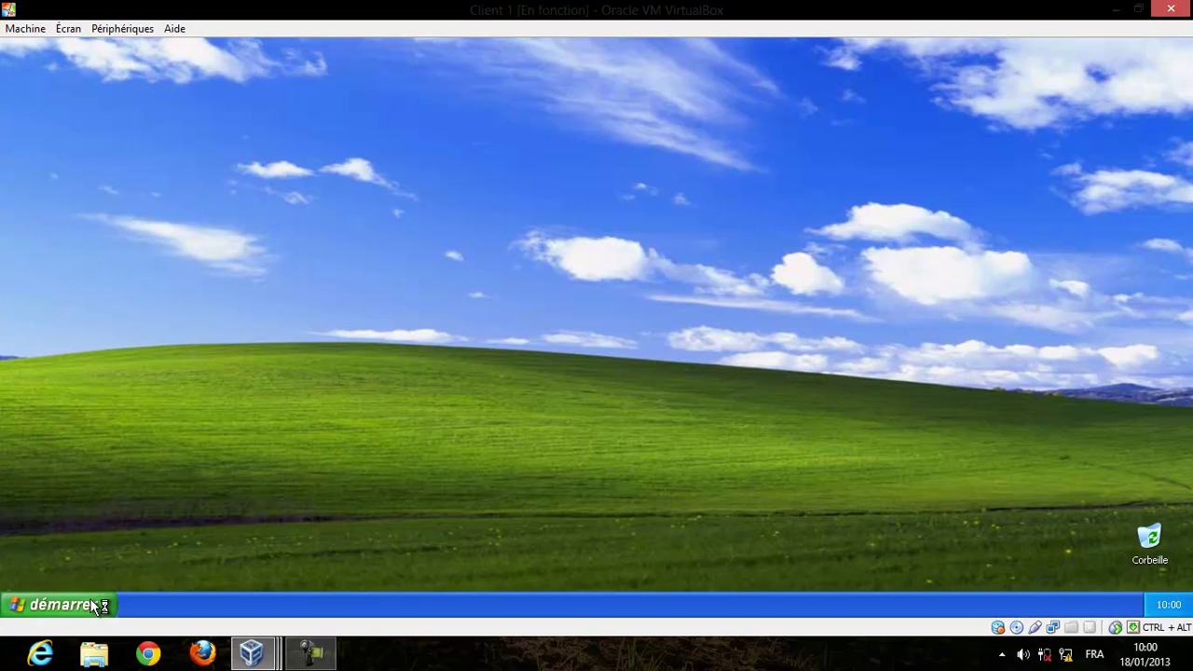
Open D:\I386 on the WinLite CD and launch the ADMINPAK installer as administrator.
left_click(93, 606)
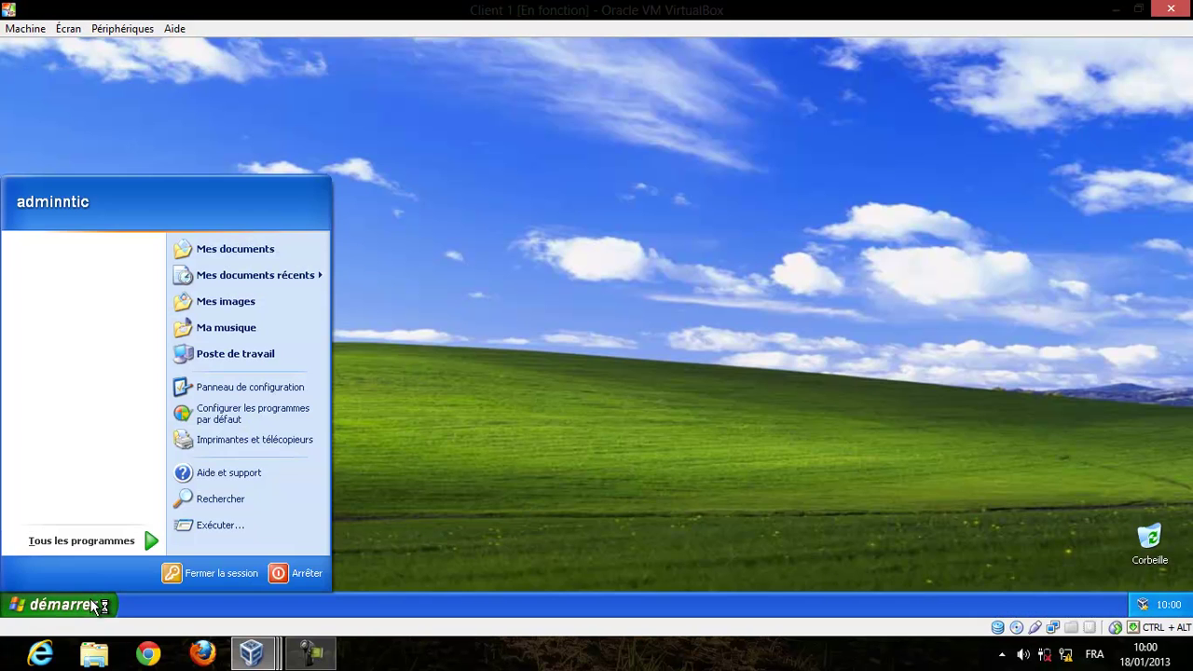
left_click(271, 354)
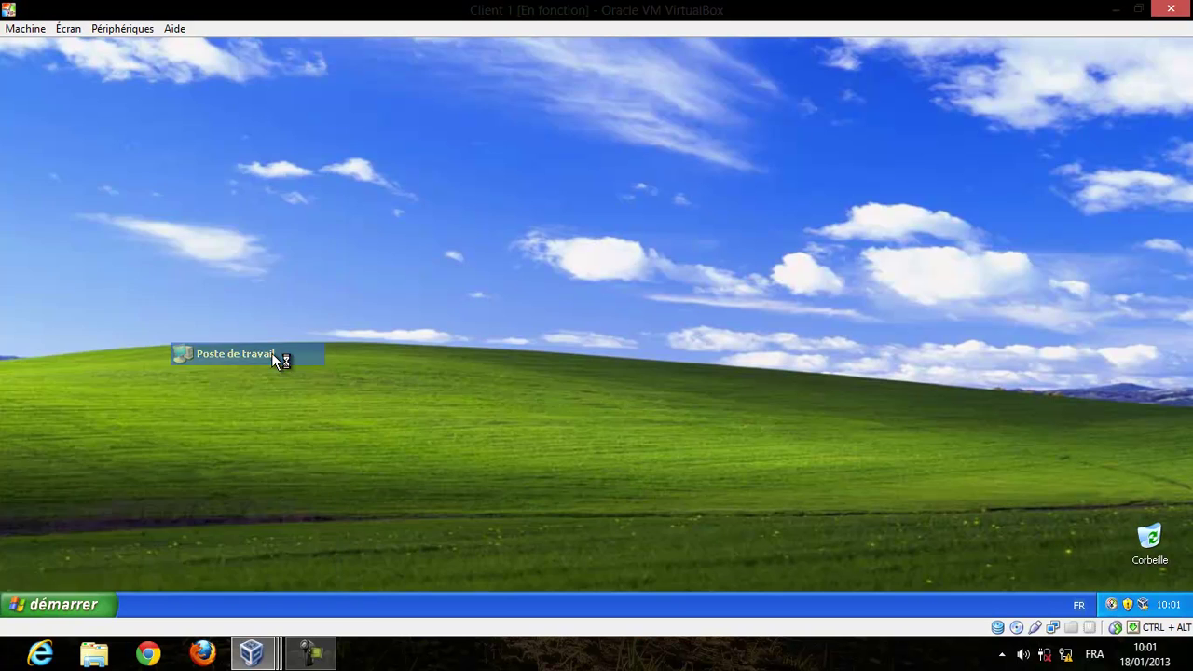
left_click(300, 301)
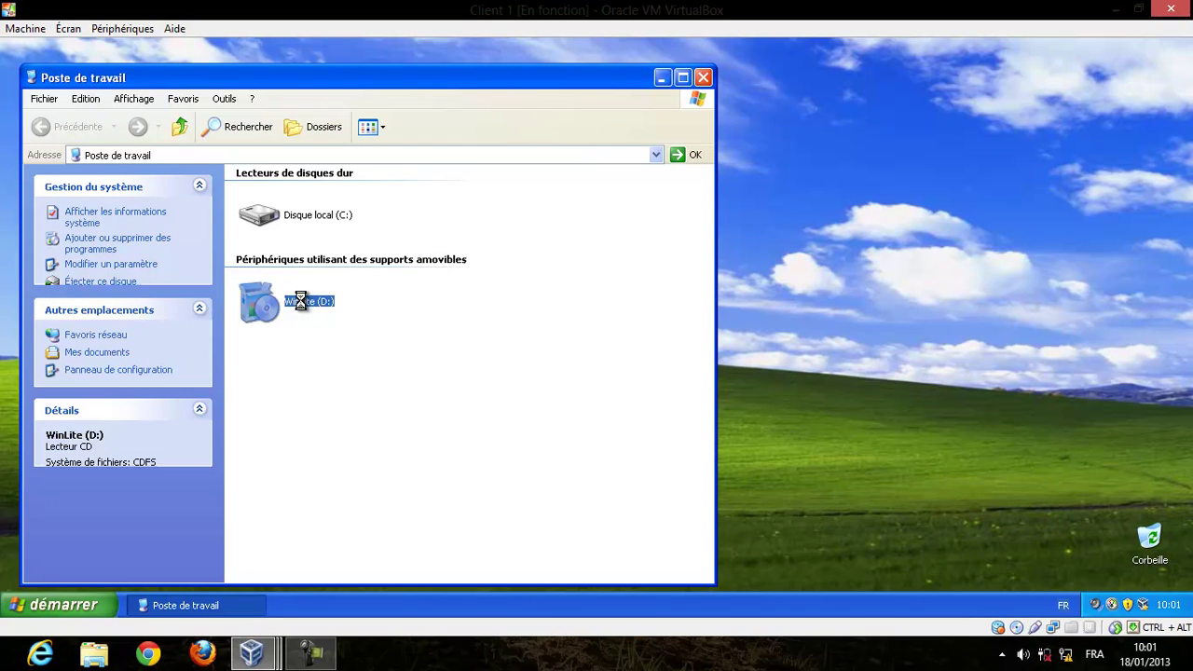
right_click(300, 301)
left_click(332, 341)
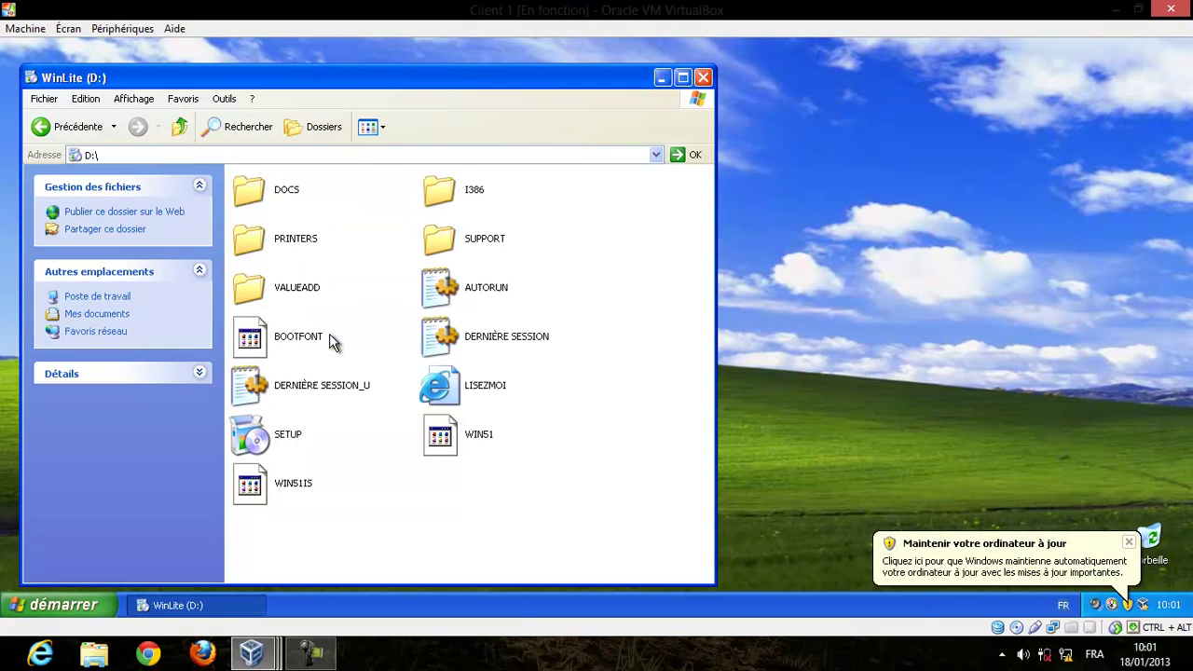
double_click(458, 188)
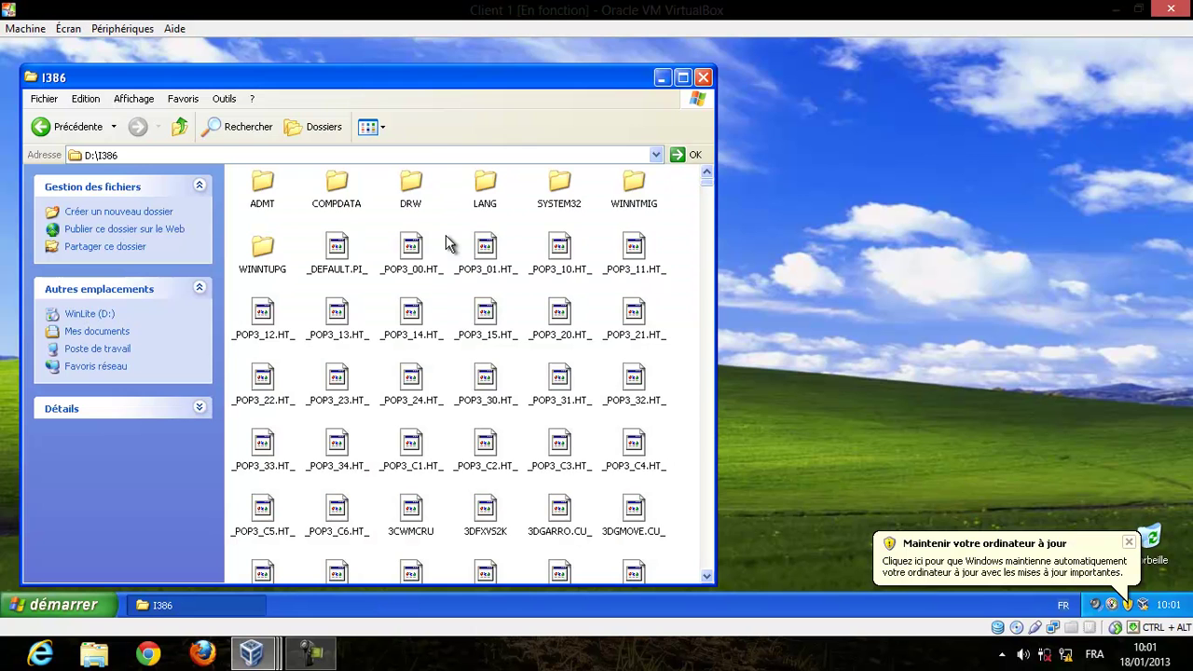
type("adminpak")
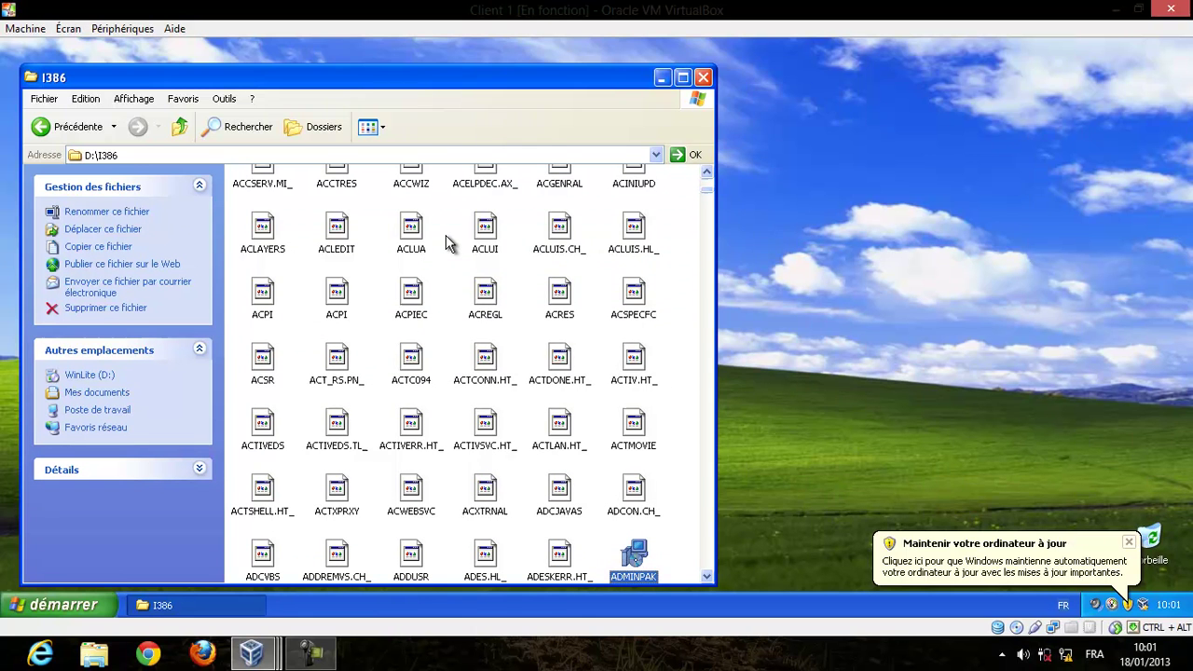
key("Return")
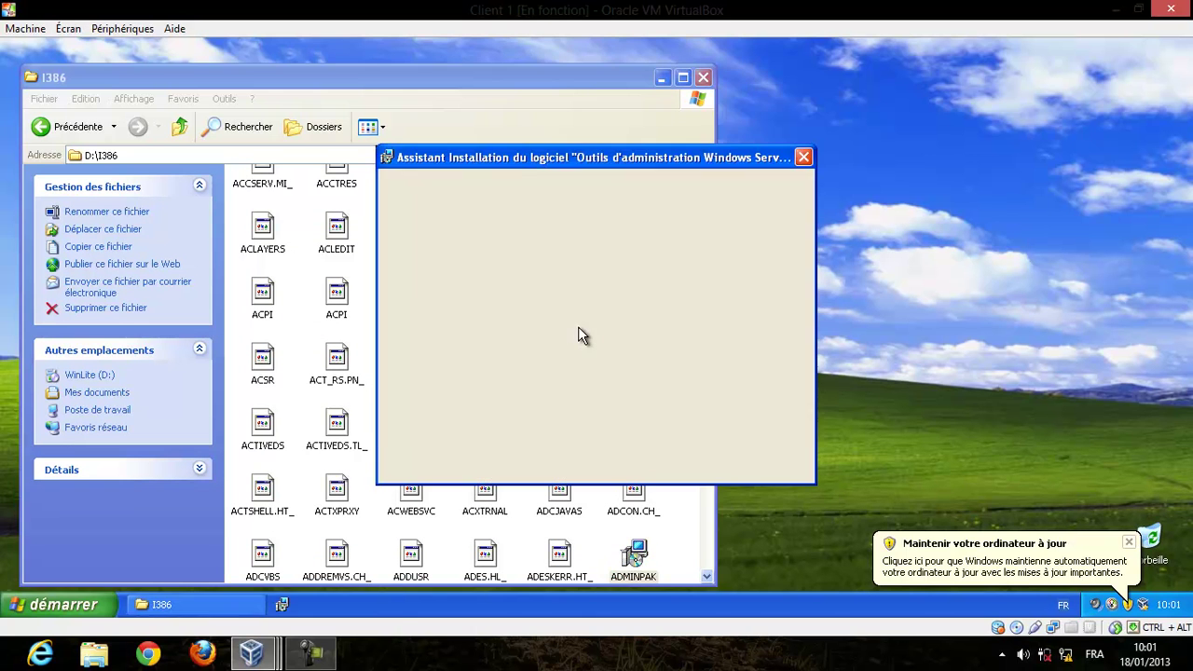
Run the ADMINPAK setup wizard through to completion with Terminer.
left_click(684, 462)
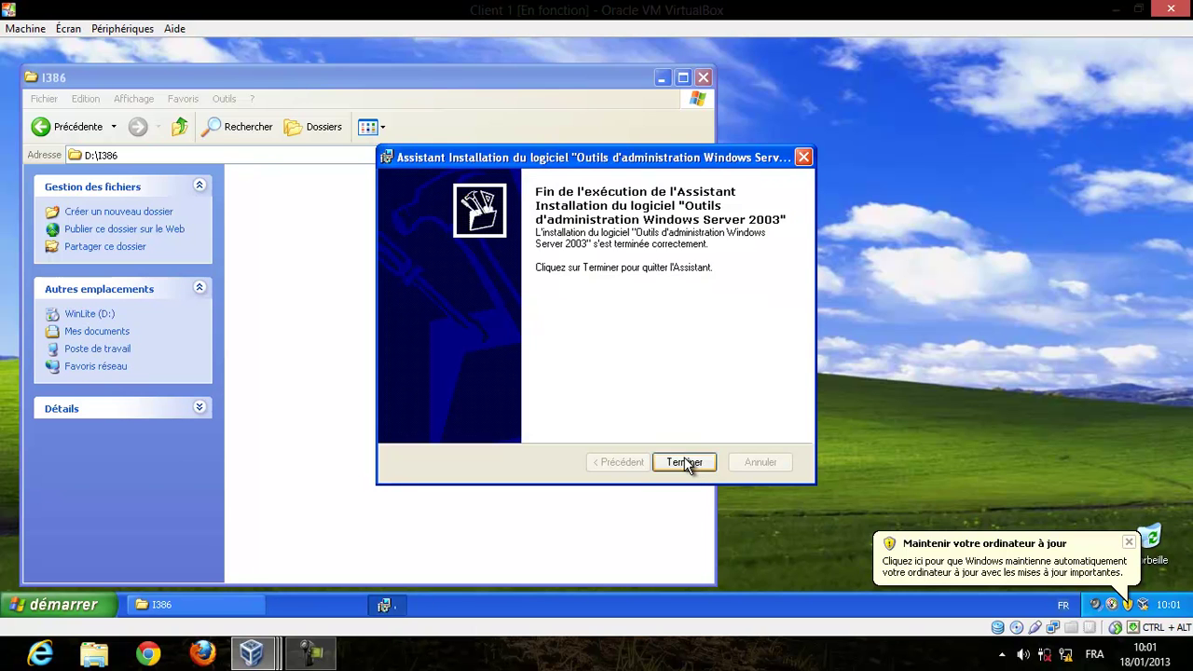
left_click(686, 463)
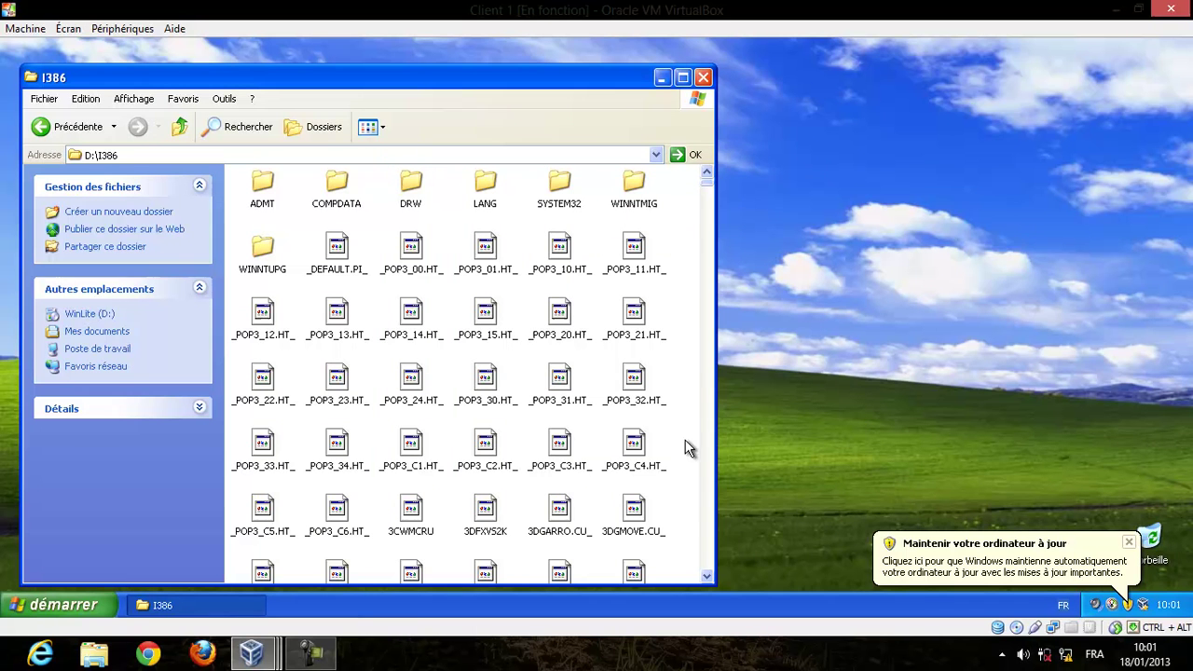
Close I386 and open Outils d'administration from the classic-view Control Panel.
left_click(704, 74)
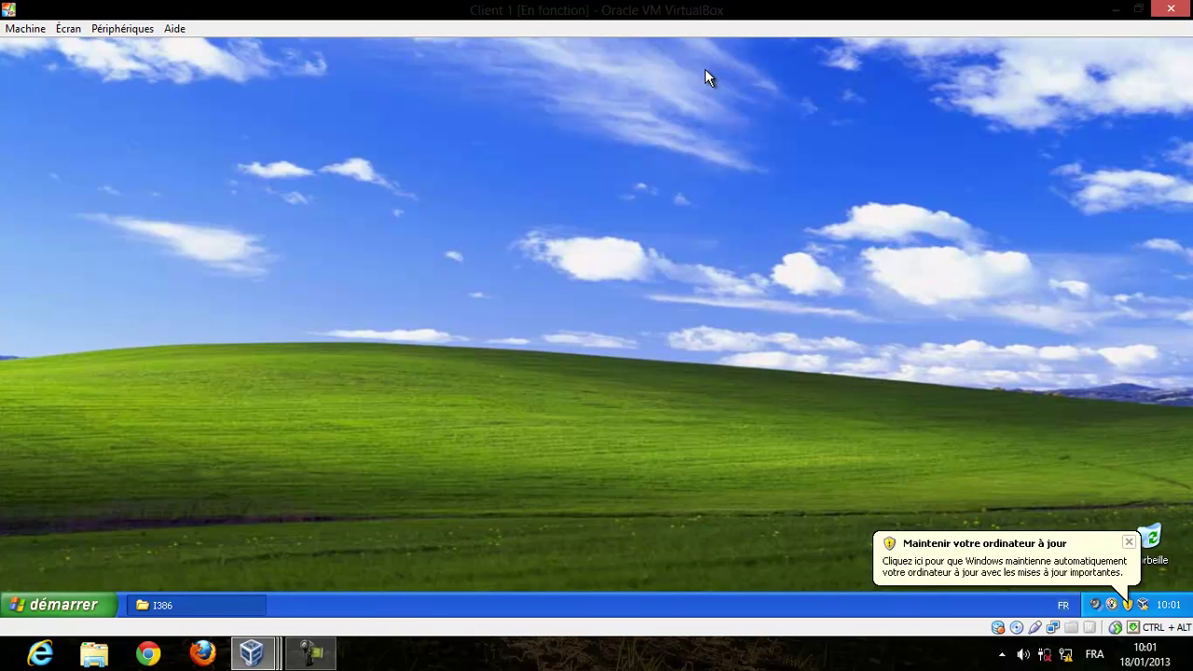
left_click(93, 603)
left_click(282, 373)
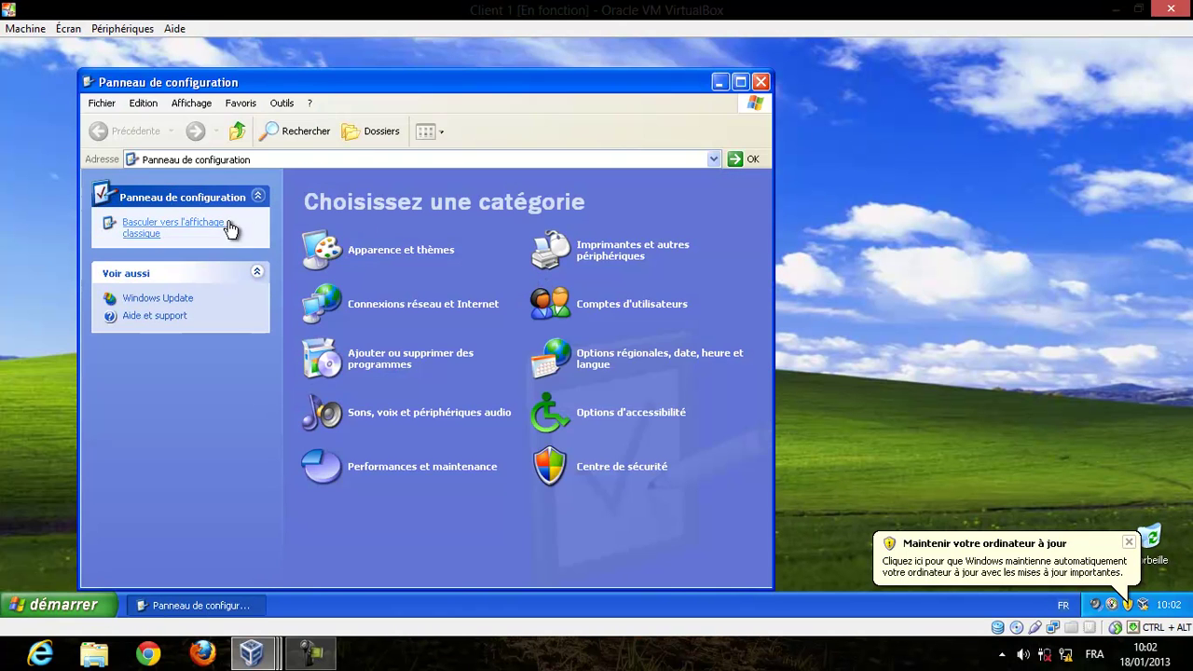
left_click(218, 229)
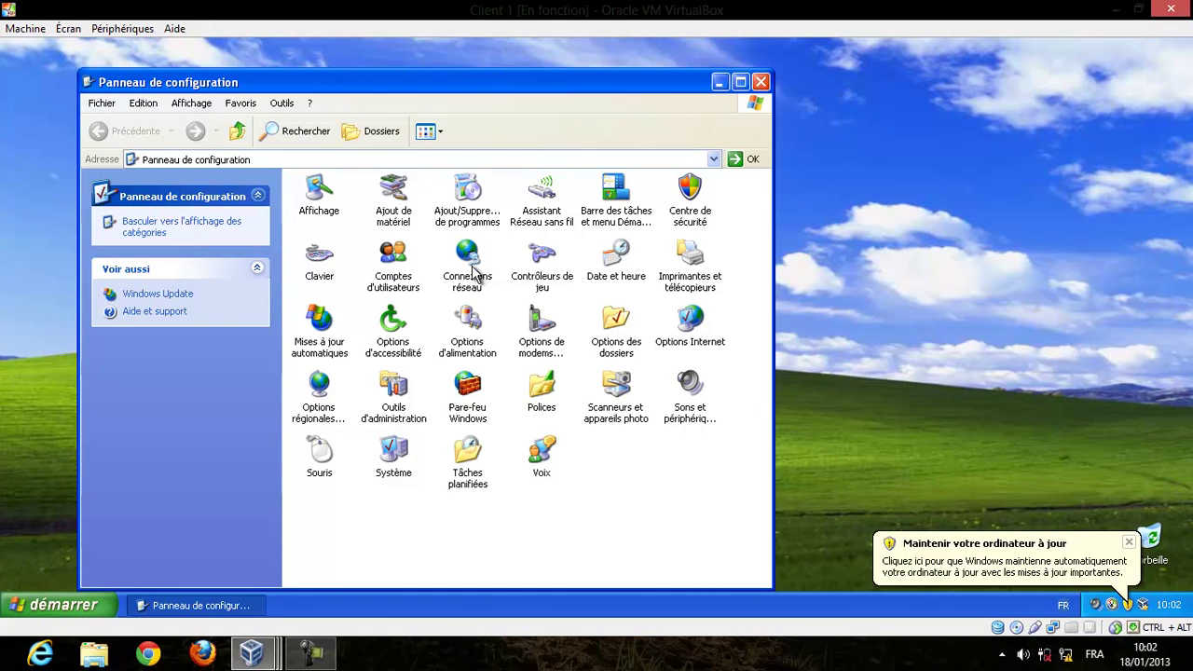
double_click(401, 403)
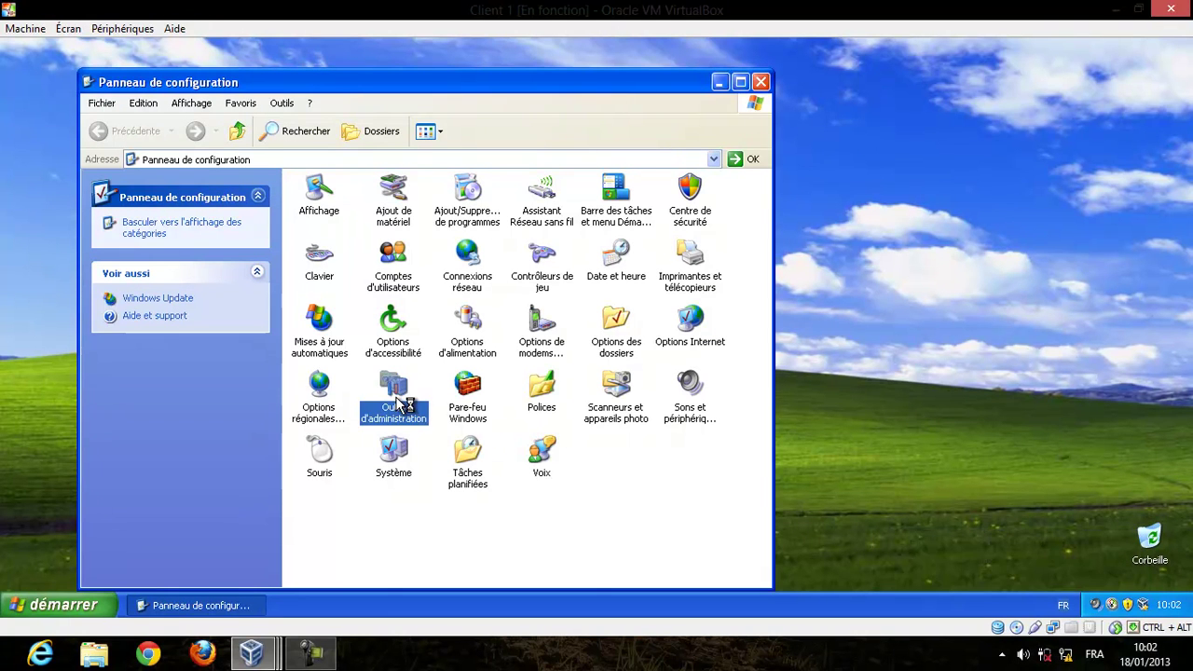
Find the Active Directory Users and Computers shortcut, then close the folder.
scroll(397, 403, "down", 5)
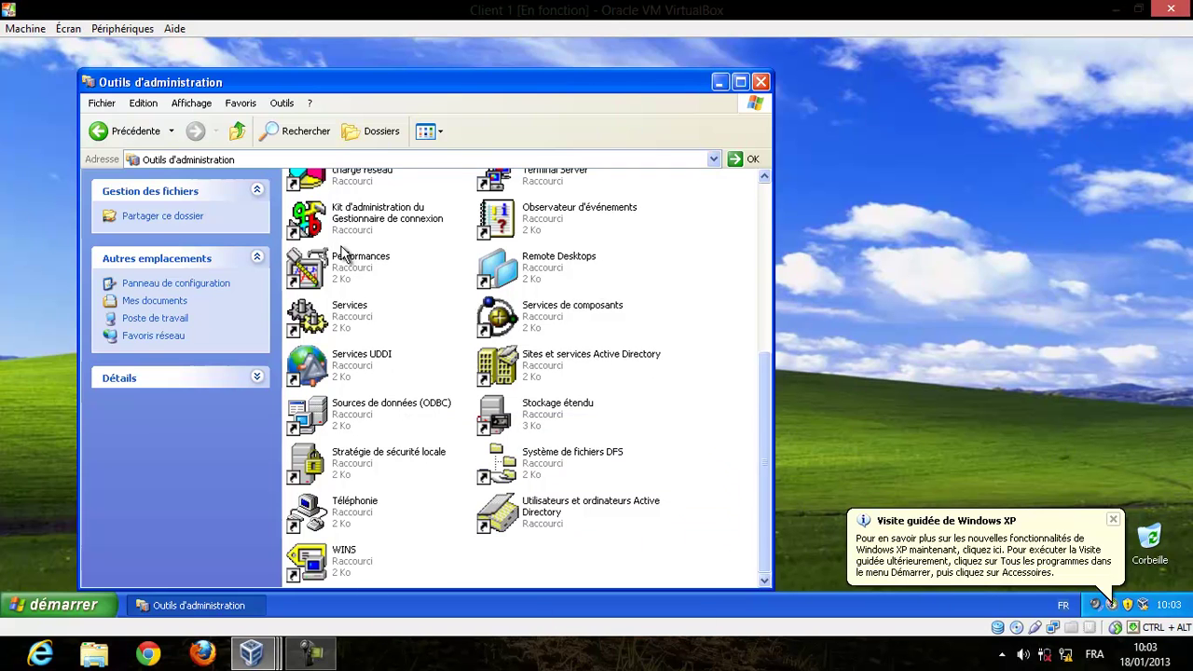
left_click_drag(767, 368, 770, 431)
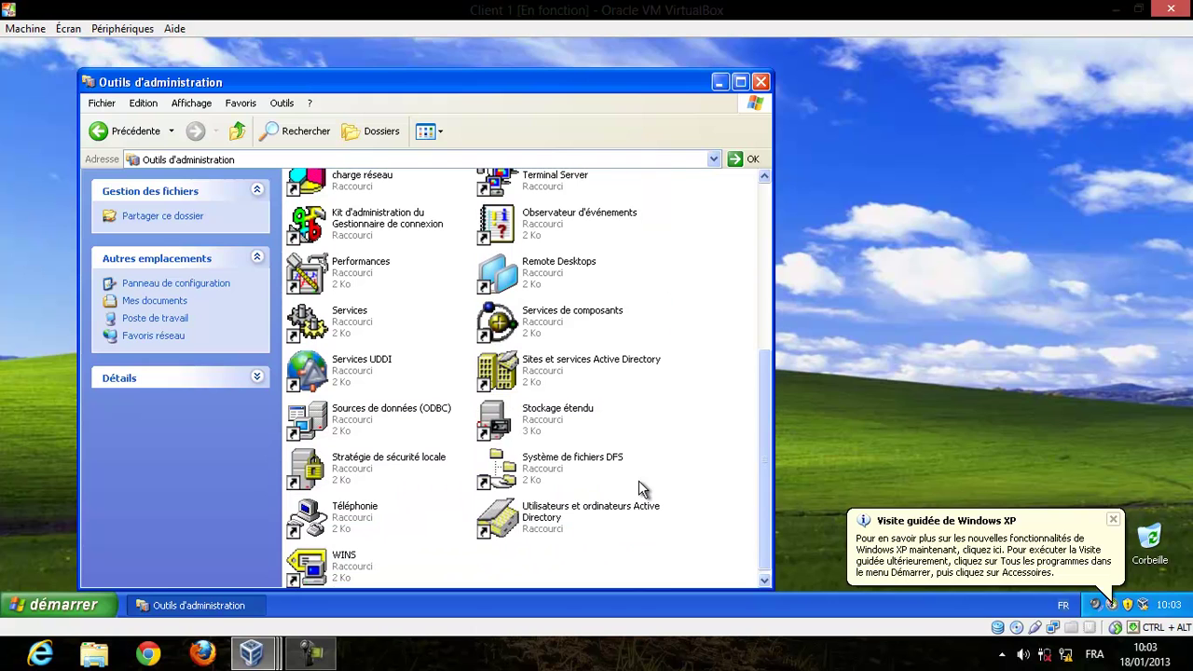
left_click(579, 528)
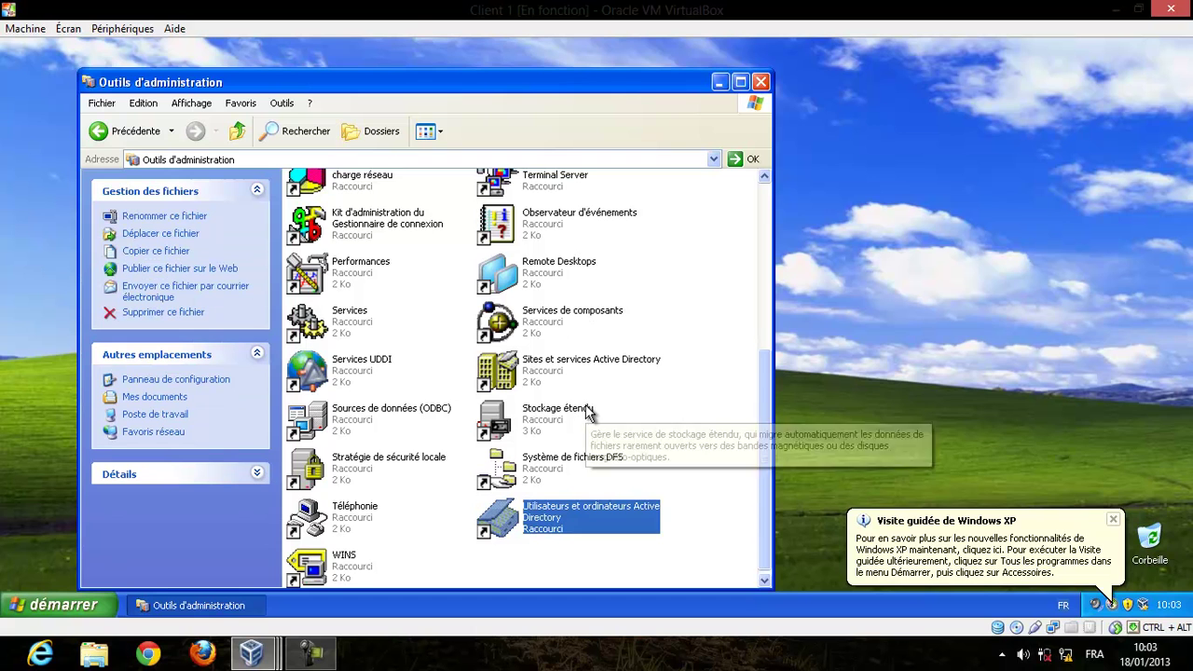
scroll(647, 413, "up", 3)
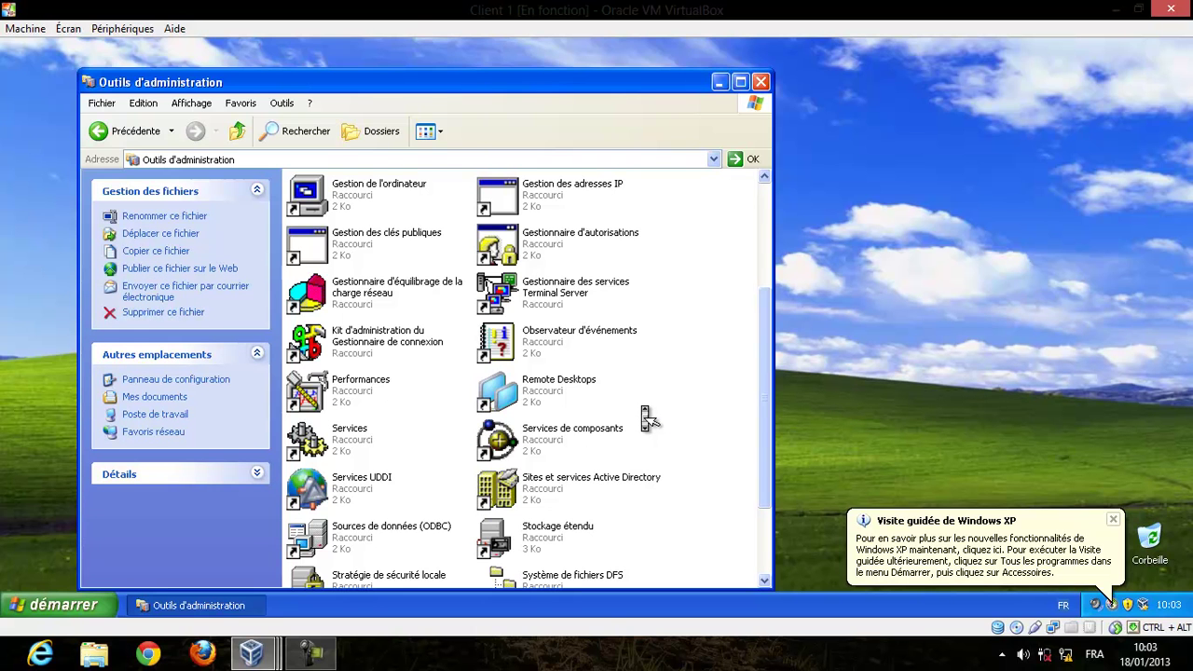
scroll(646, 419, "up", 5)
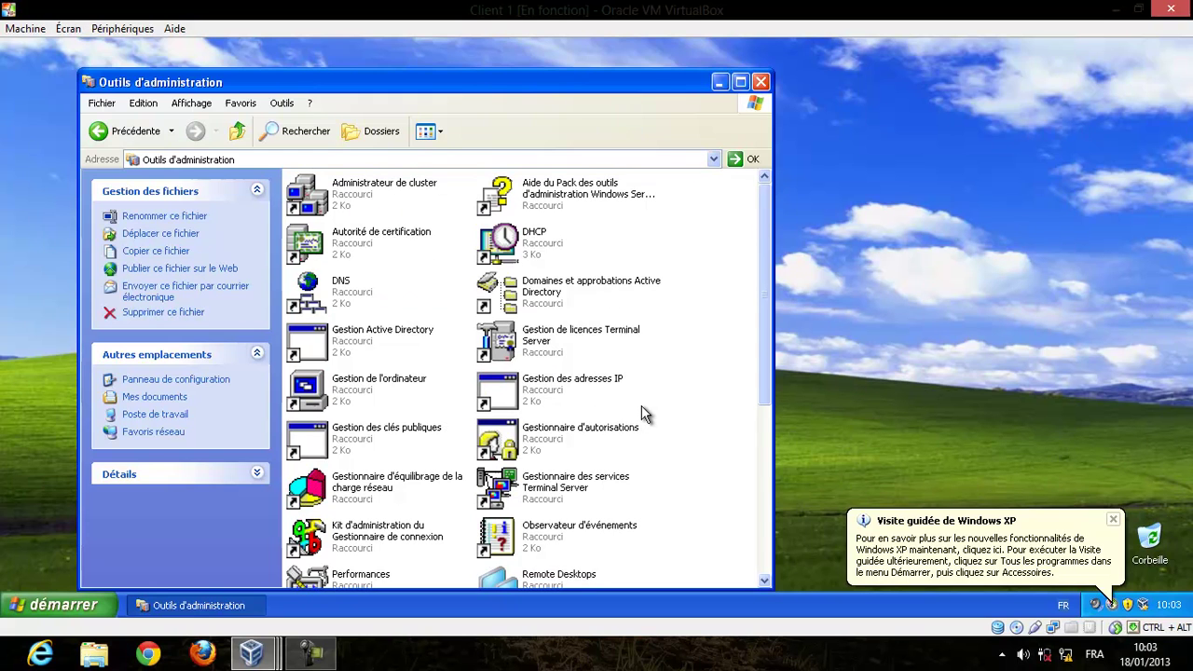
key("alt+F4")
left_click(59, 607)
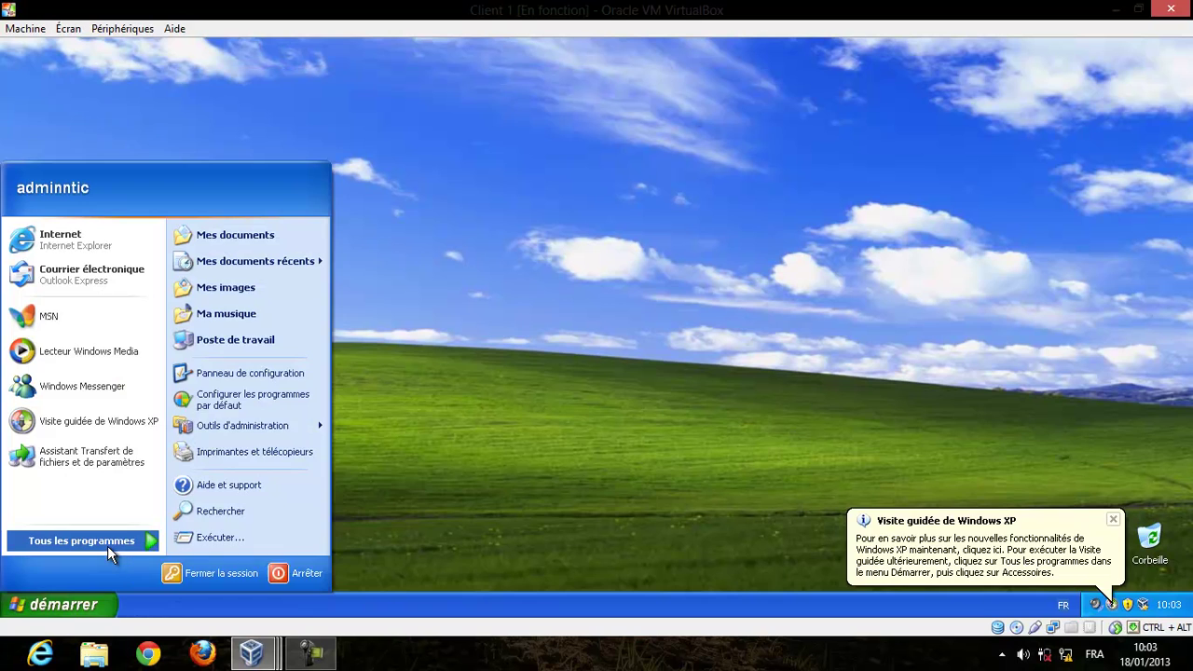
Log off the administrator and log back on as the ordinary domain user with its password.
left_click(189, 577)
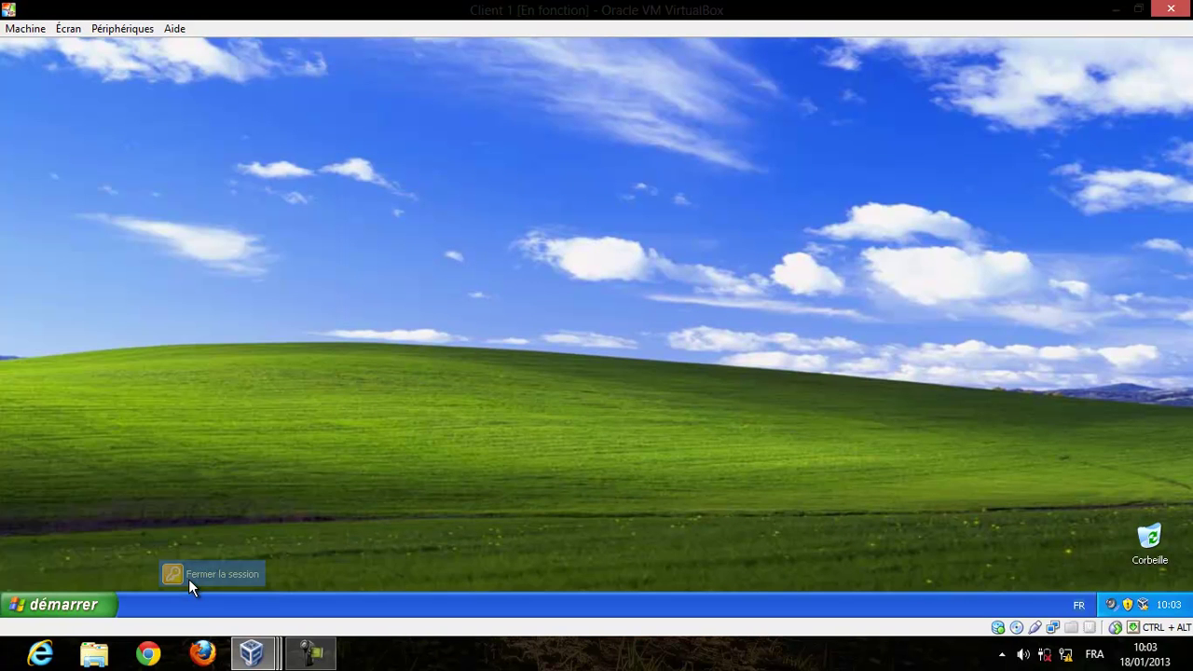
left_click(562, 346)
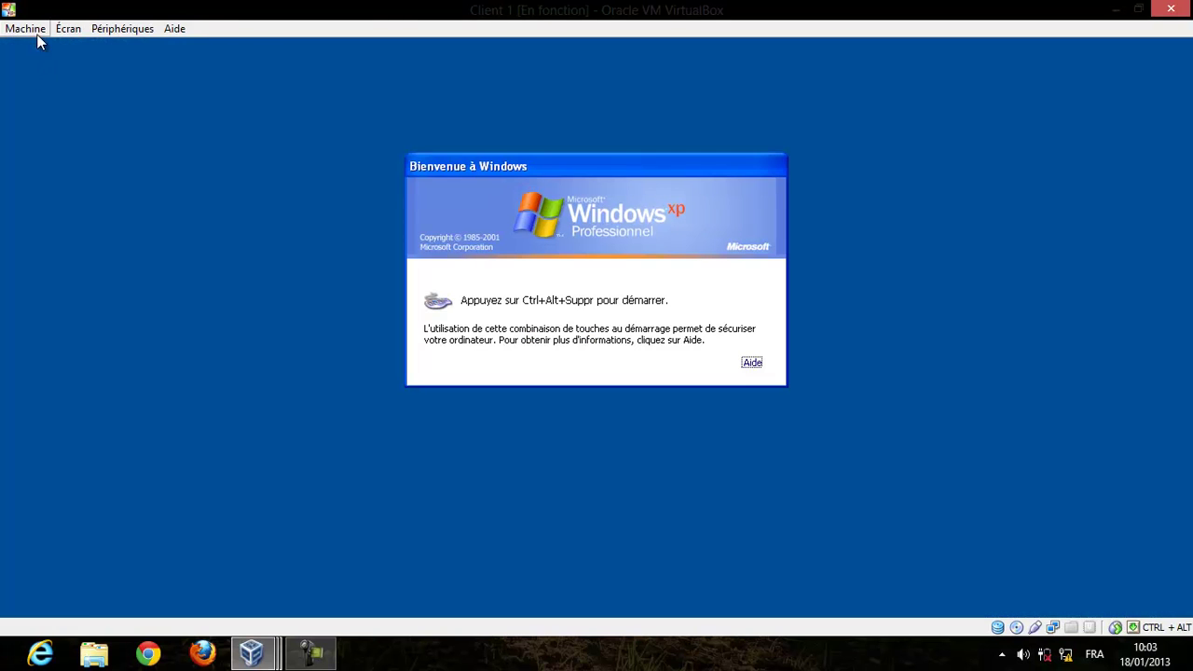
left_click(28, 29)
left_click(95, 169)
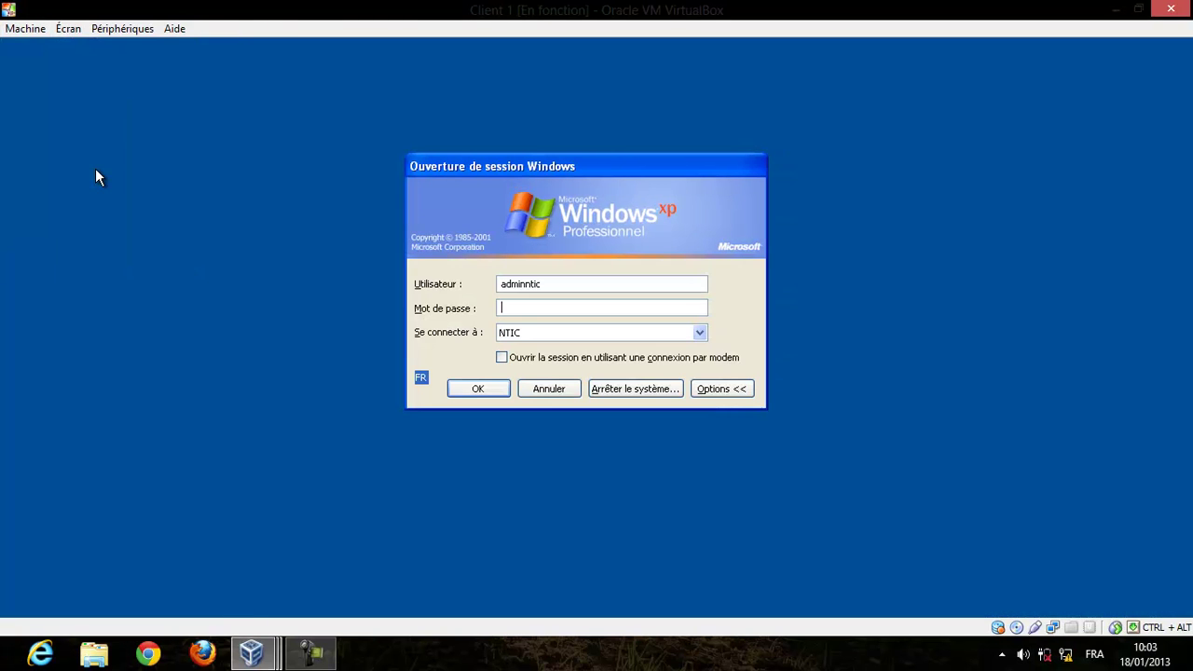
double_click(531, 282)
type("userntic")
left_click(572, 307)
left_click(478, 389)
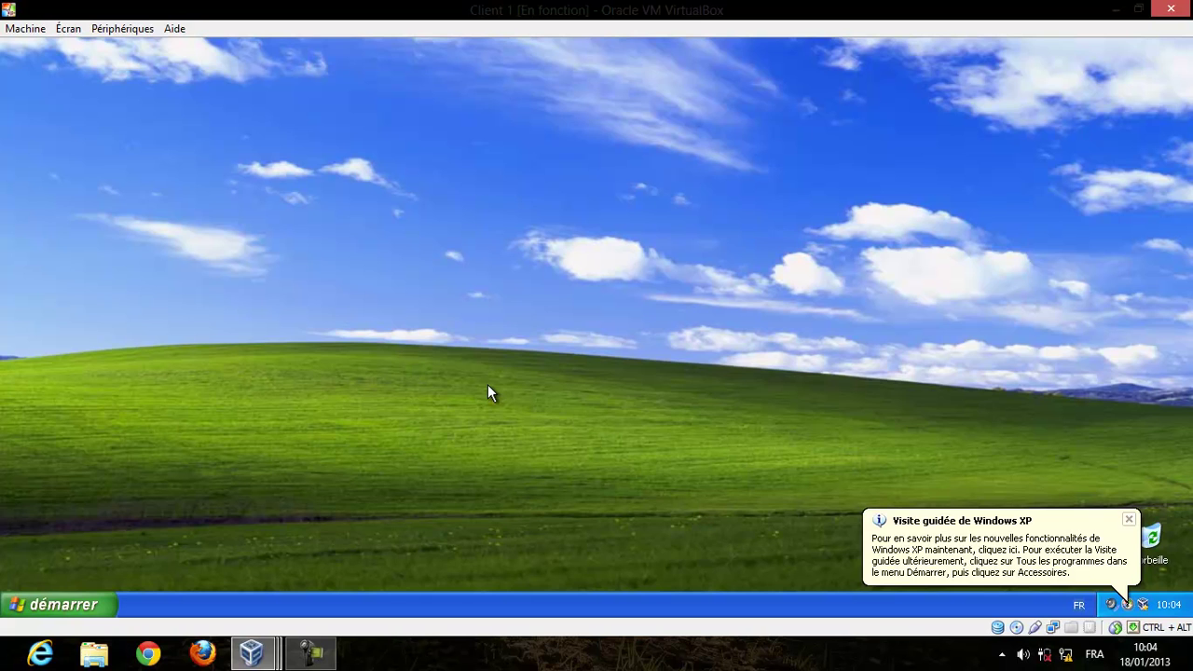
key("super+r")
type("mmc")
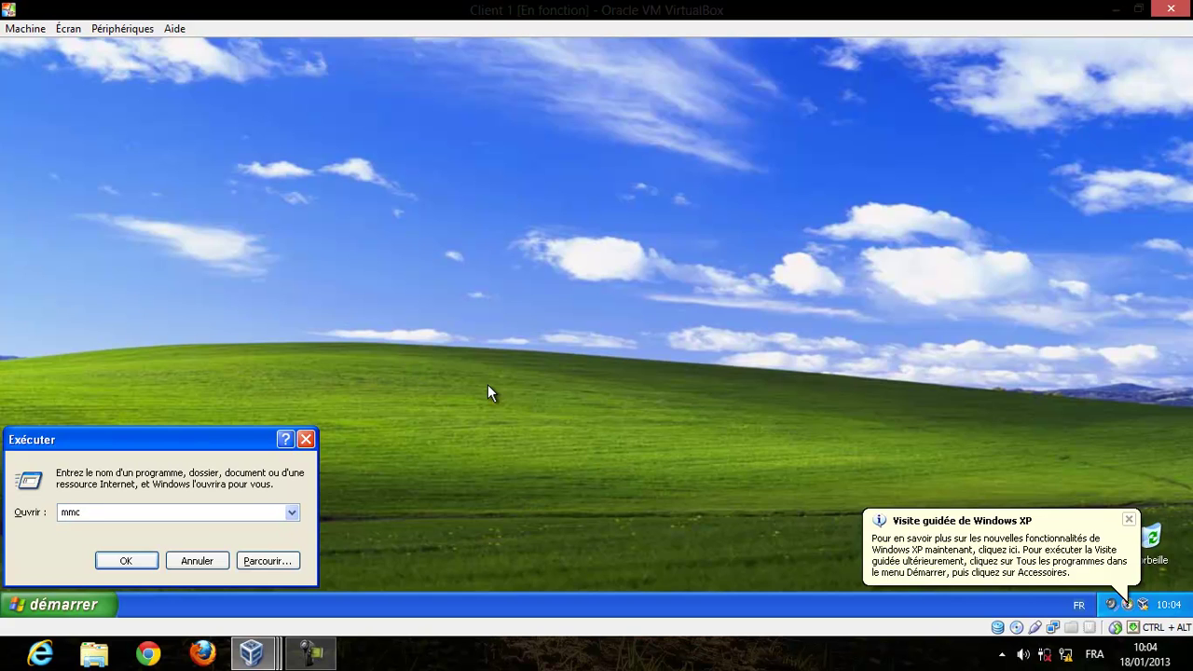
key("Return")
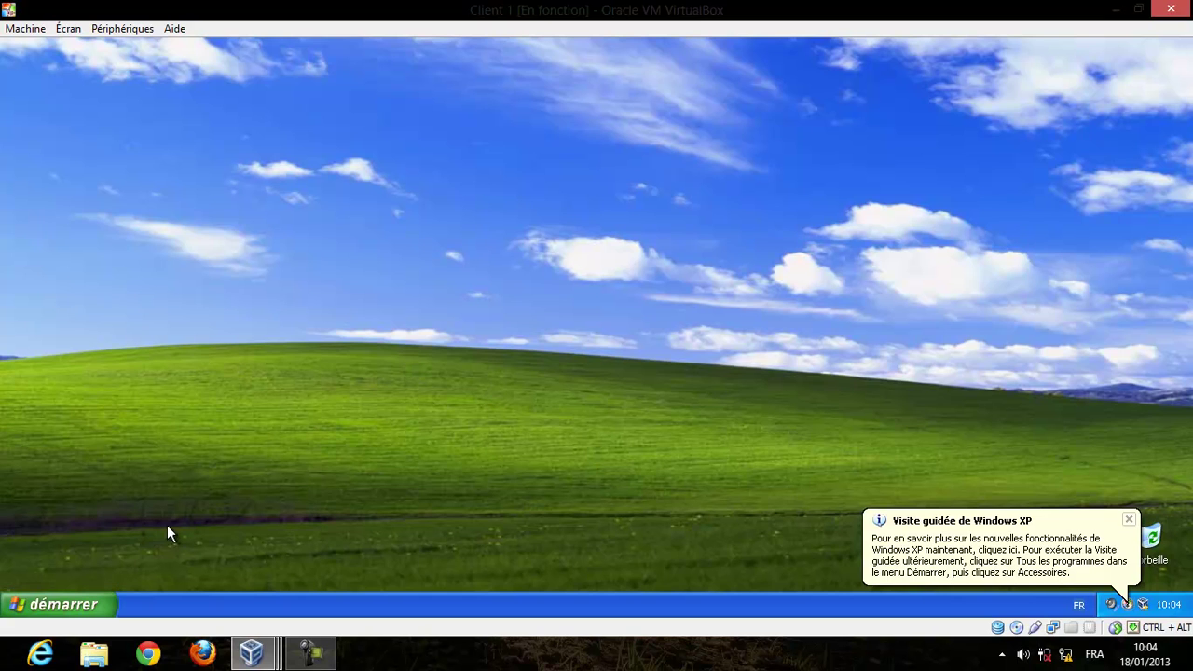
mouse_move(250, 654)
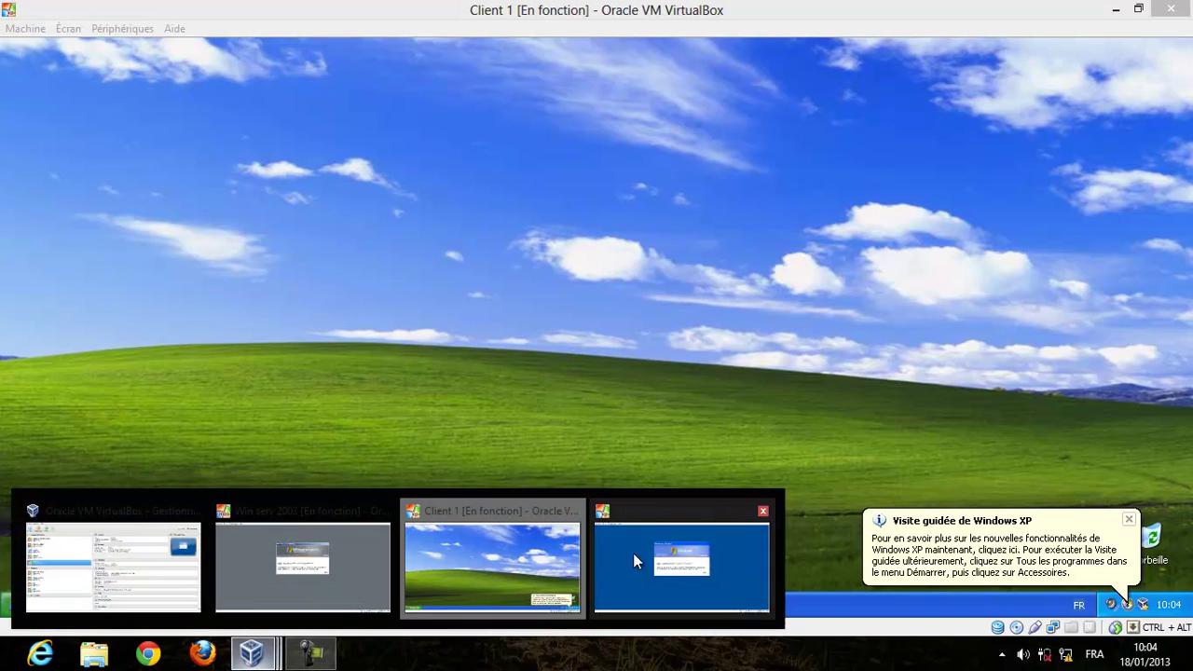
left_click(668, 549)
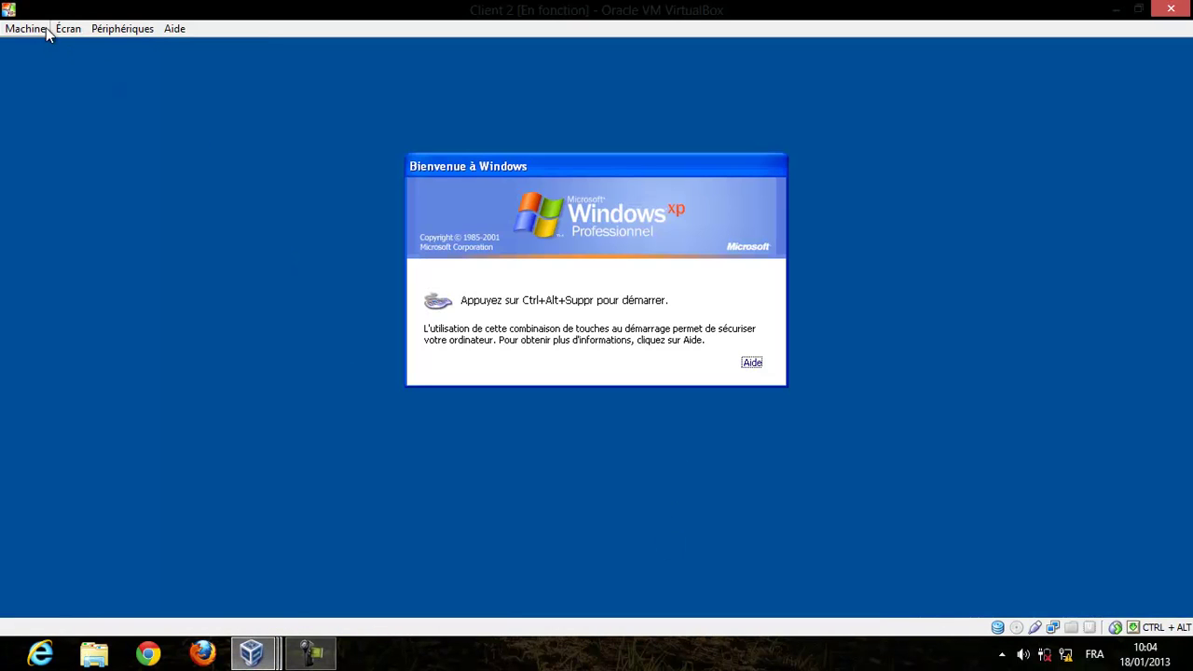
left_click(46, 29)
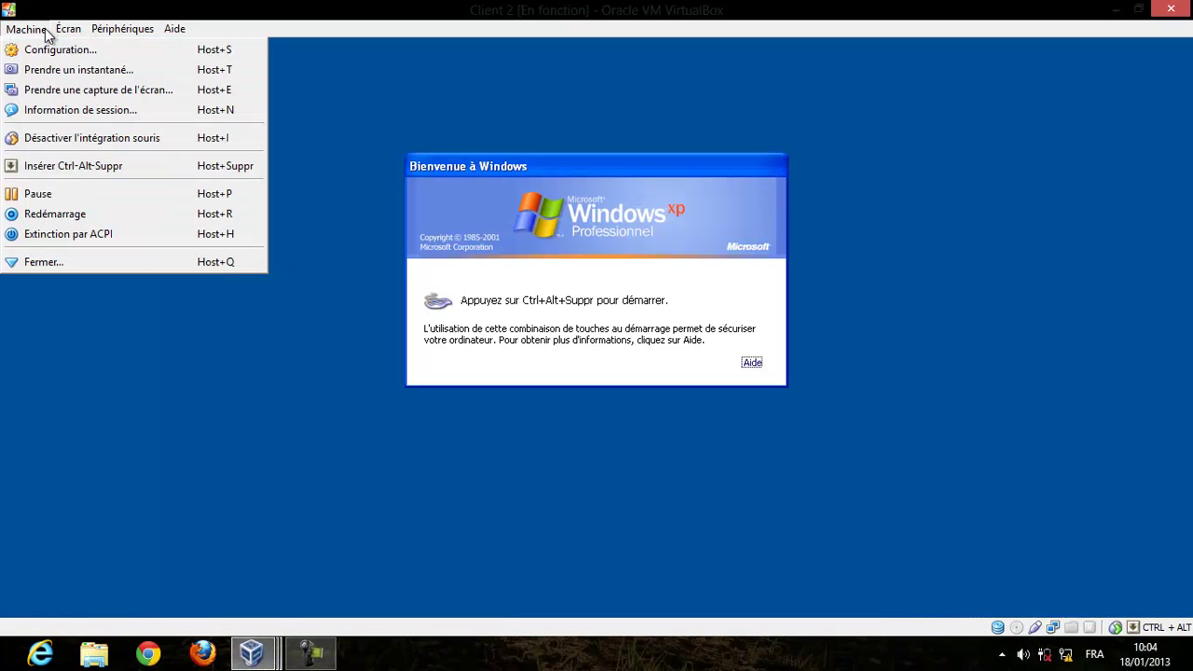
left_click(100, 162)
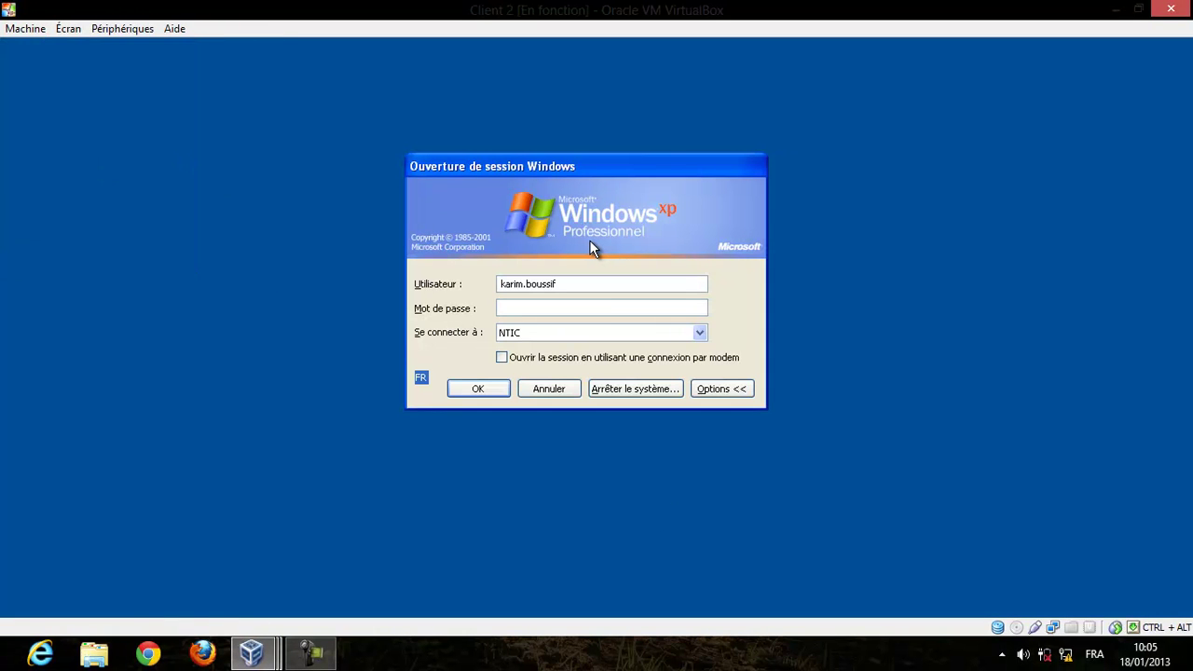
left_click(270, 653)
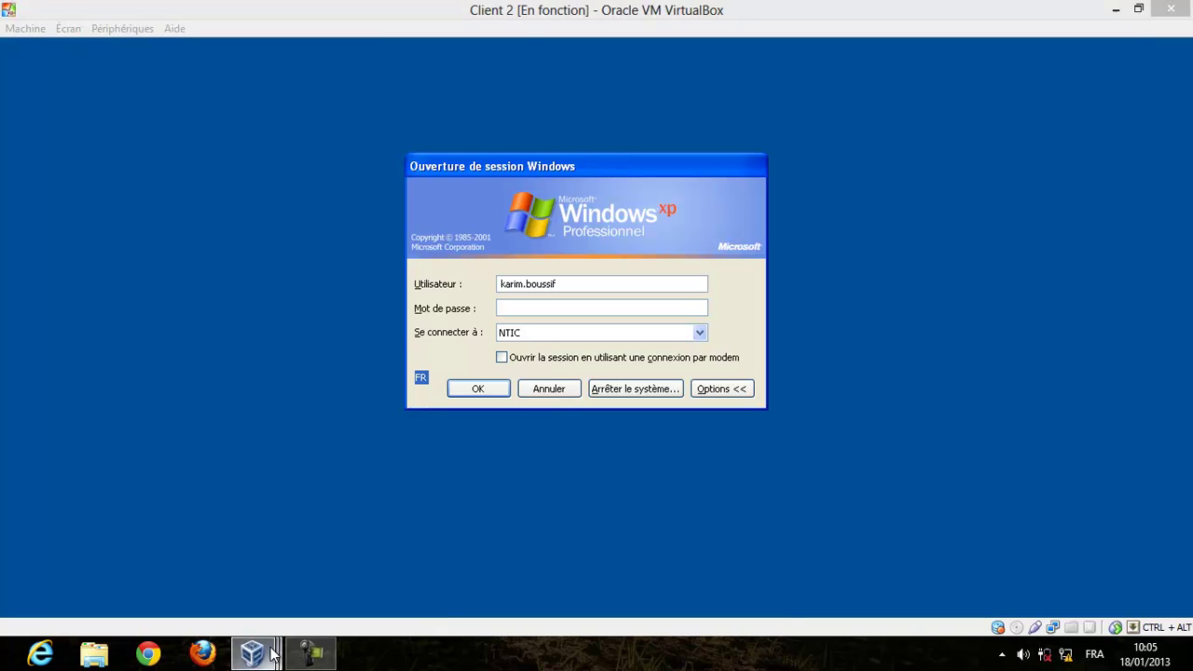
left_click(479, 561)
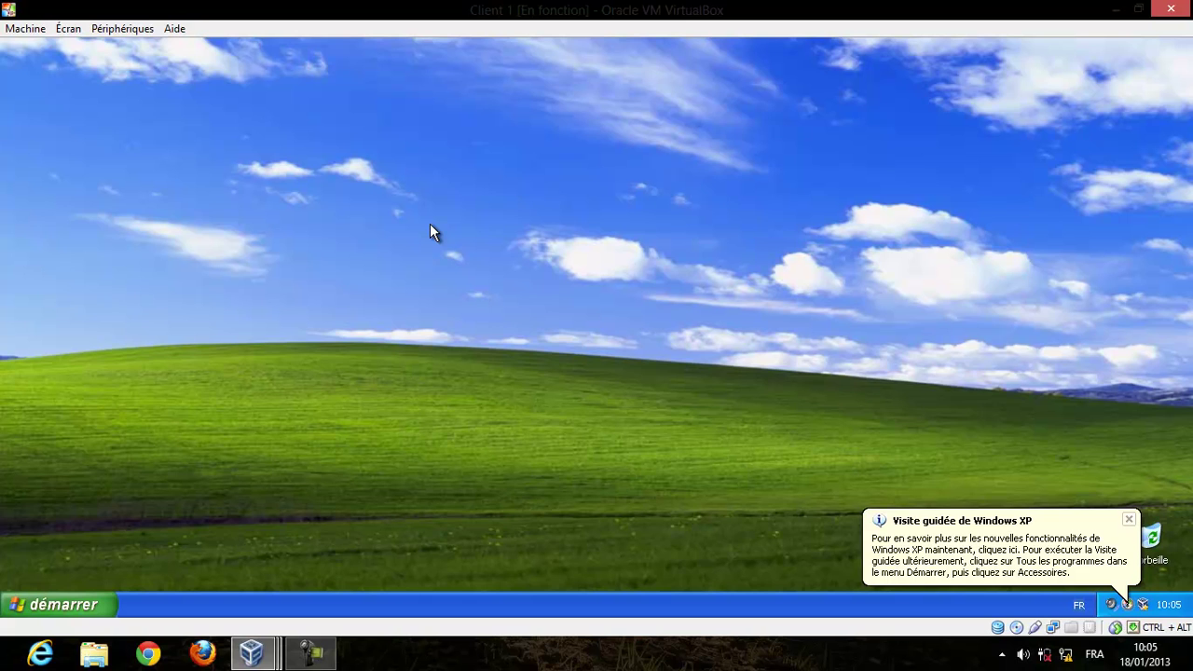
Launch a blank Console1 from the Run prompt, reposition it, and open its Fichier menu.
key("super+r")
type("cmd")
key("Return")
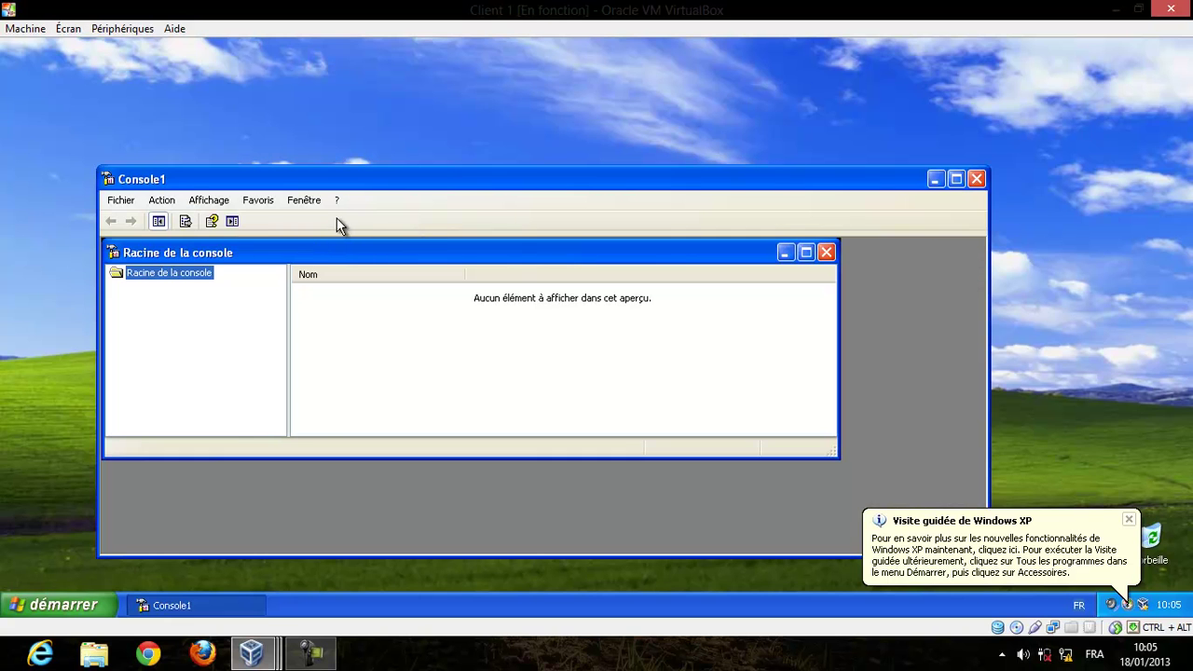
left_click_drag(361, 179, 383, 121)
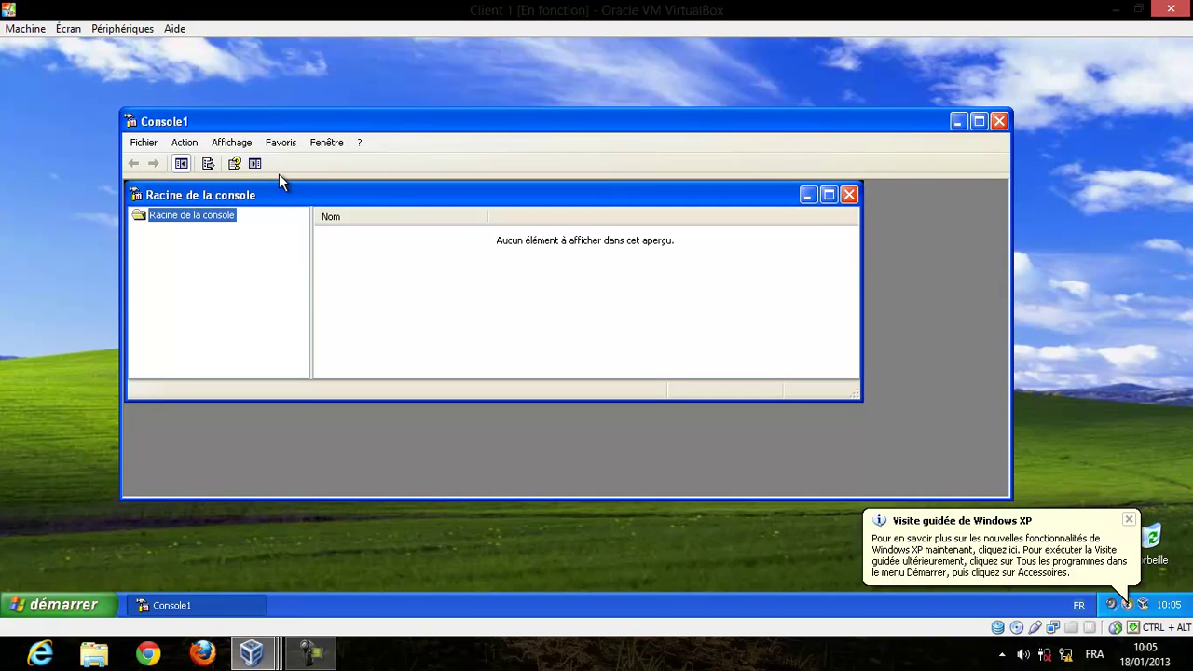
right_click(220, 214)
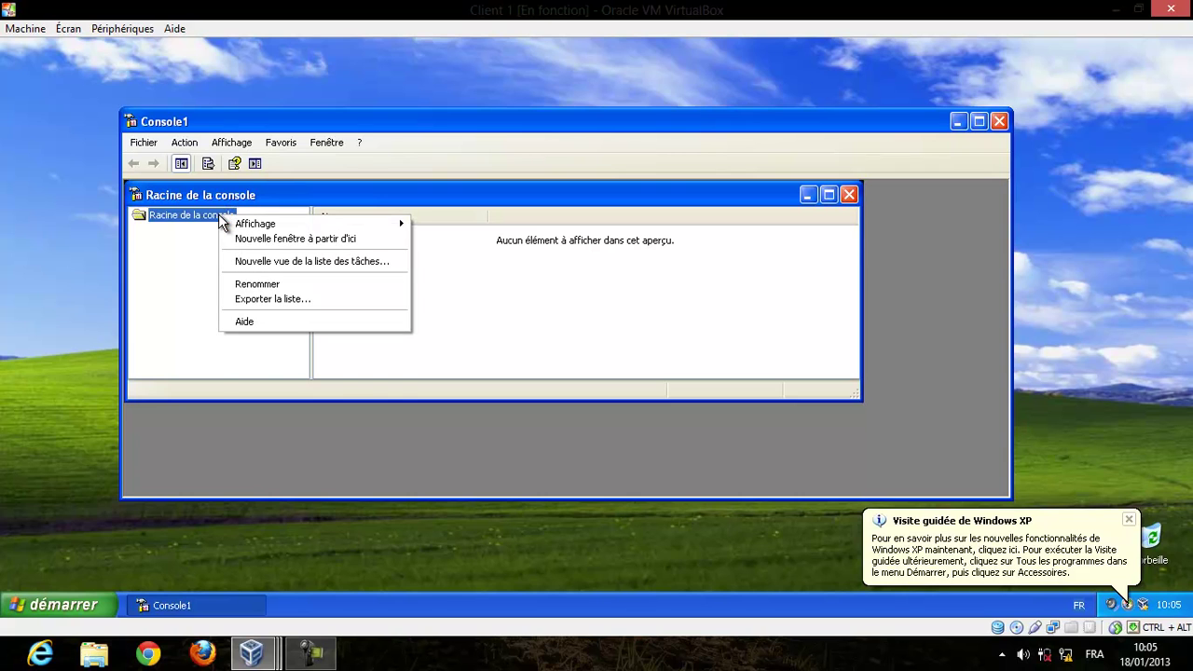
mouse_move(233, 231)
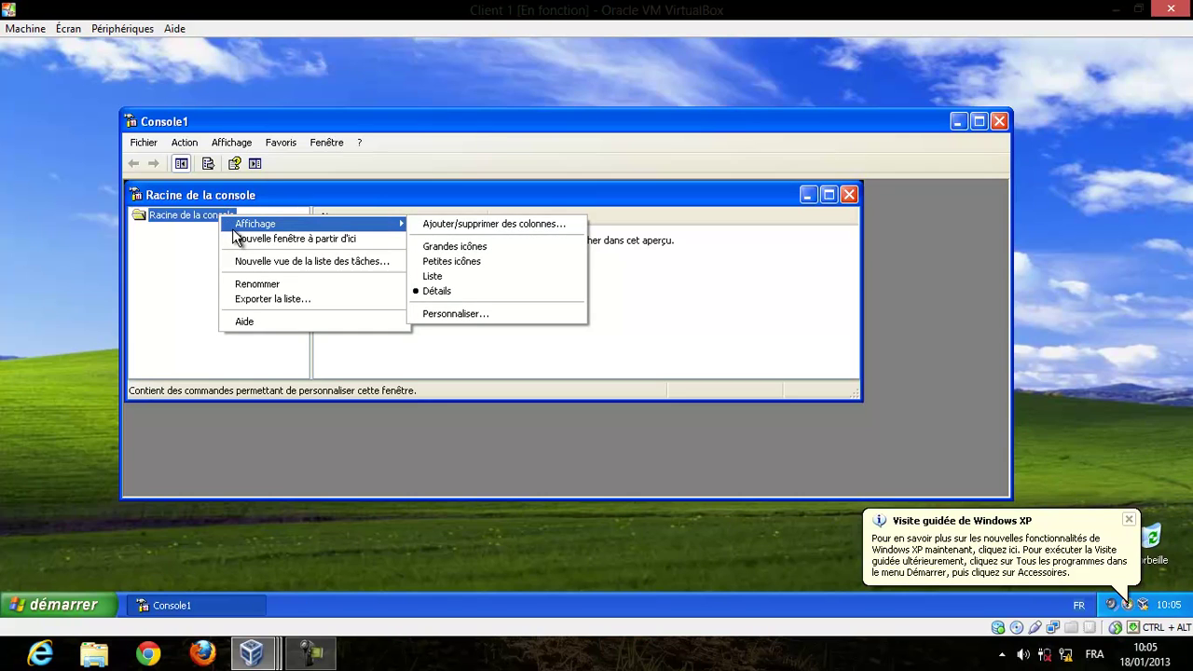
left_click(143, 143)
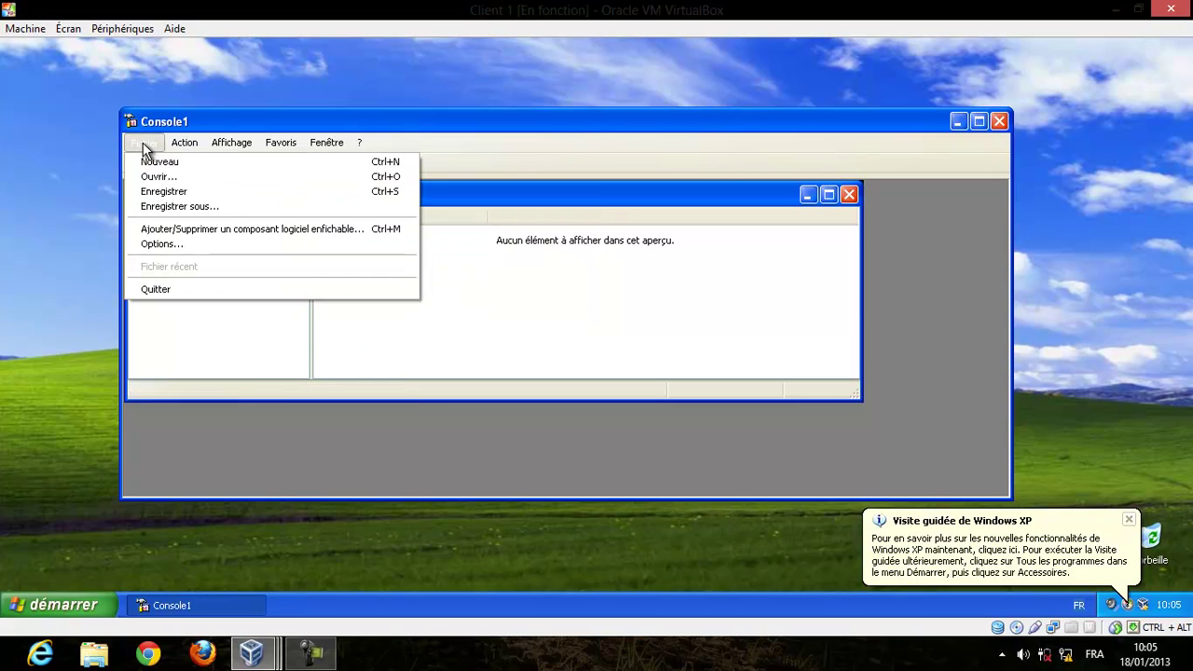
Add the Utilisateurs et ordinateurs Active Directory snap-in from the standalone snap-in list.
left_click(186, 229)
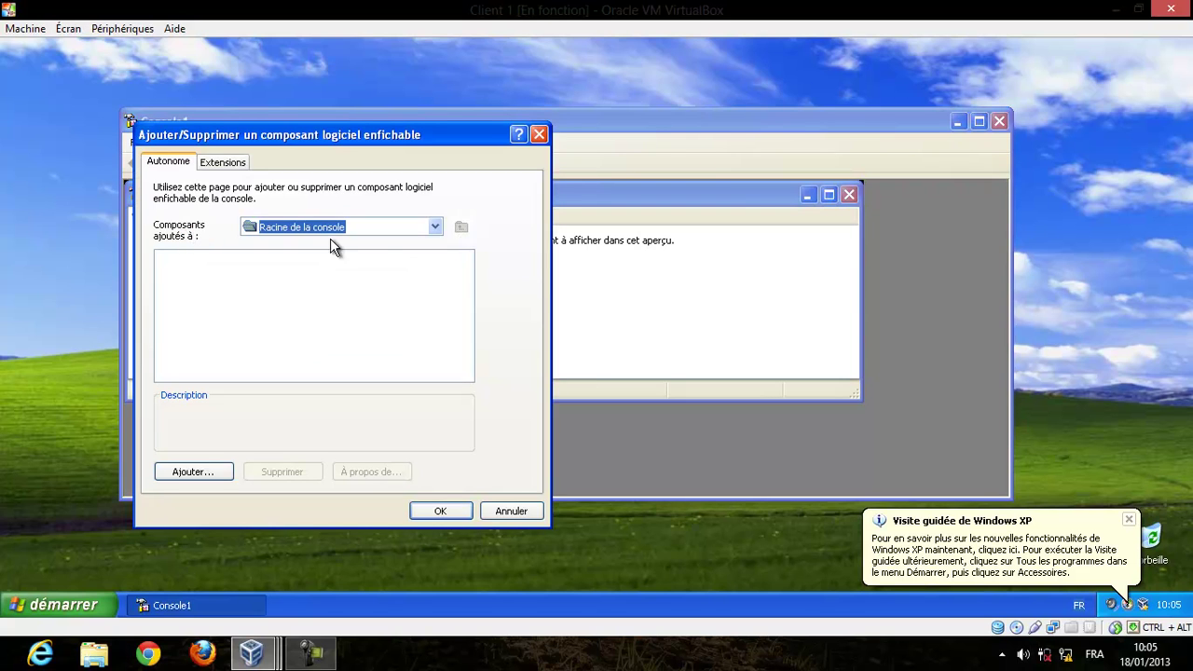
left_click(220, 477)
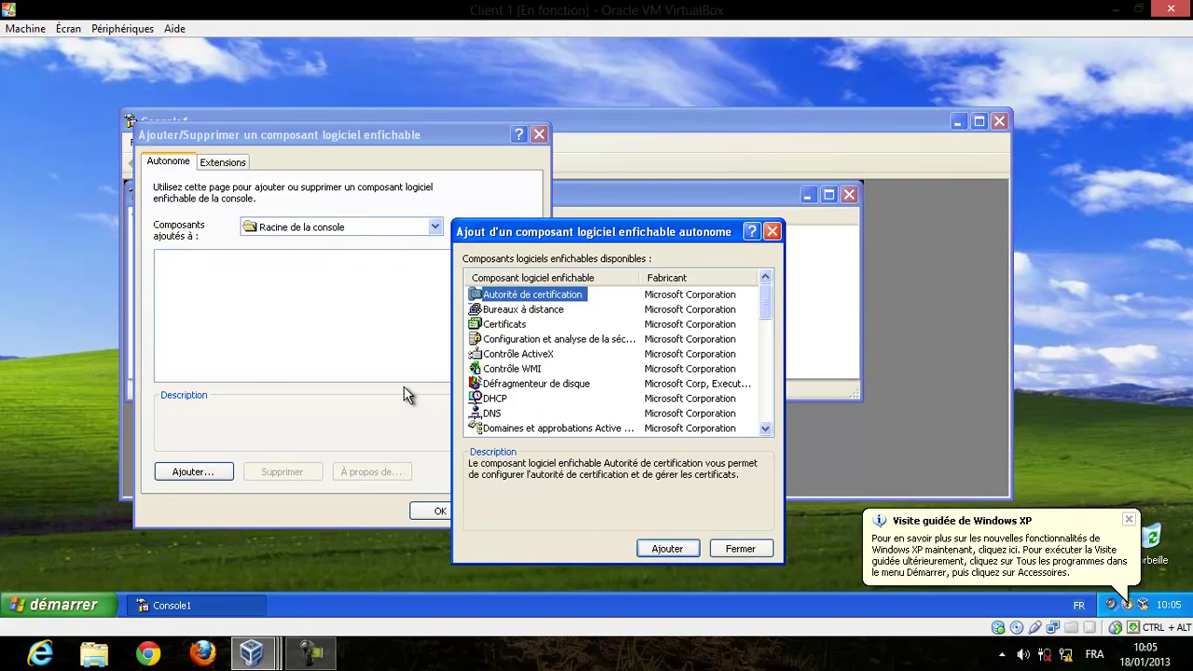
key("End")
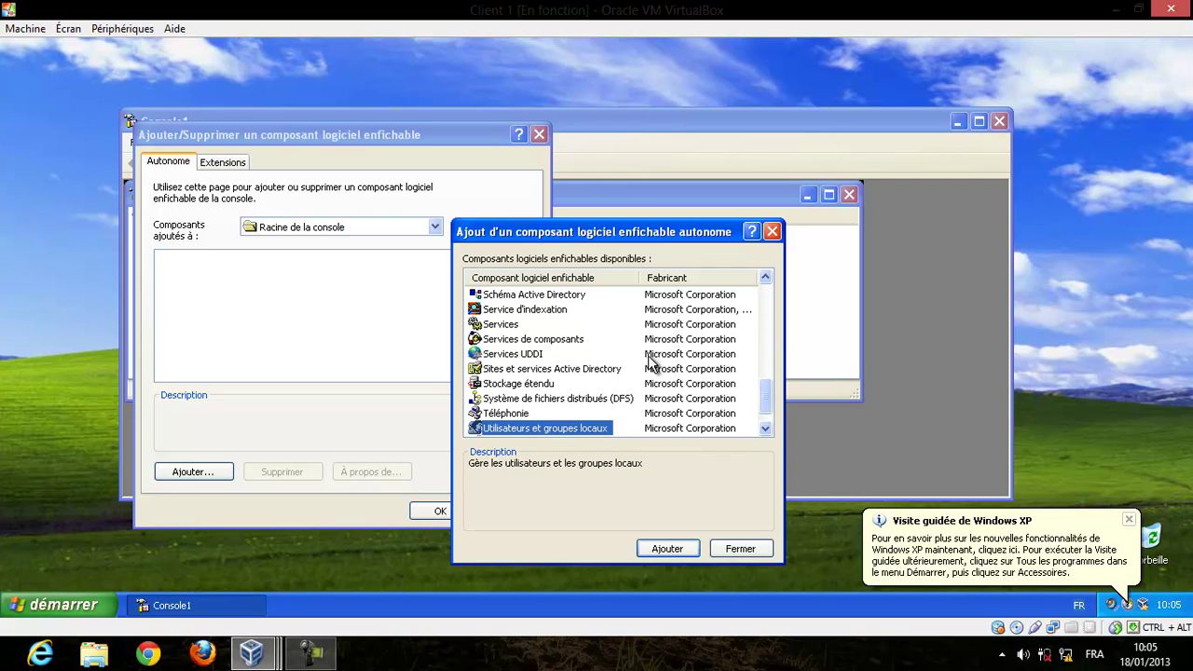
left_click(766, 430)
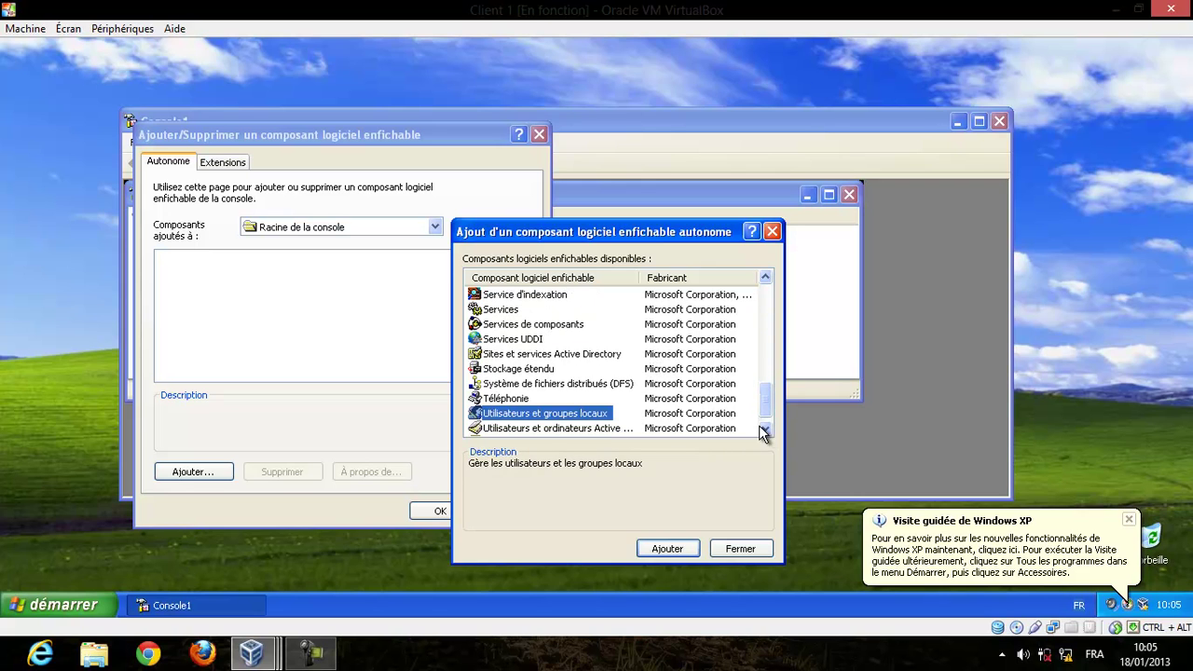
left_click(620, 431)
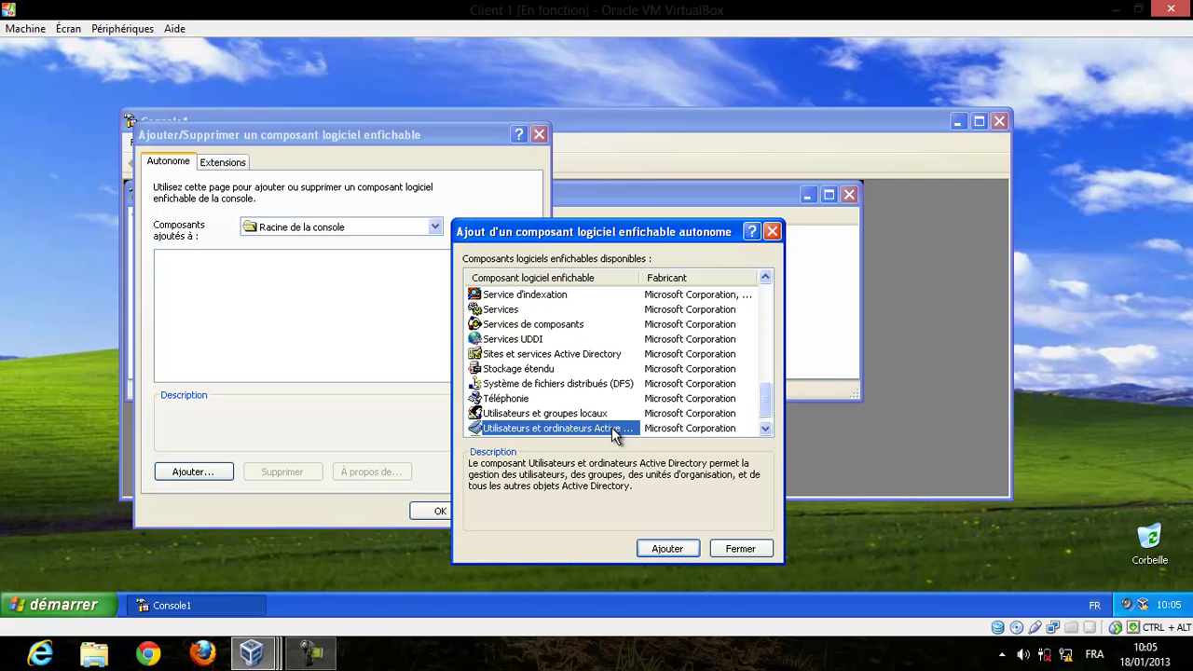
left_click(680, 551)
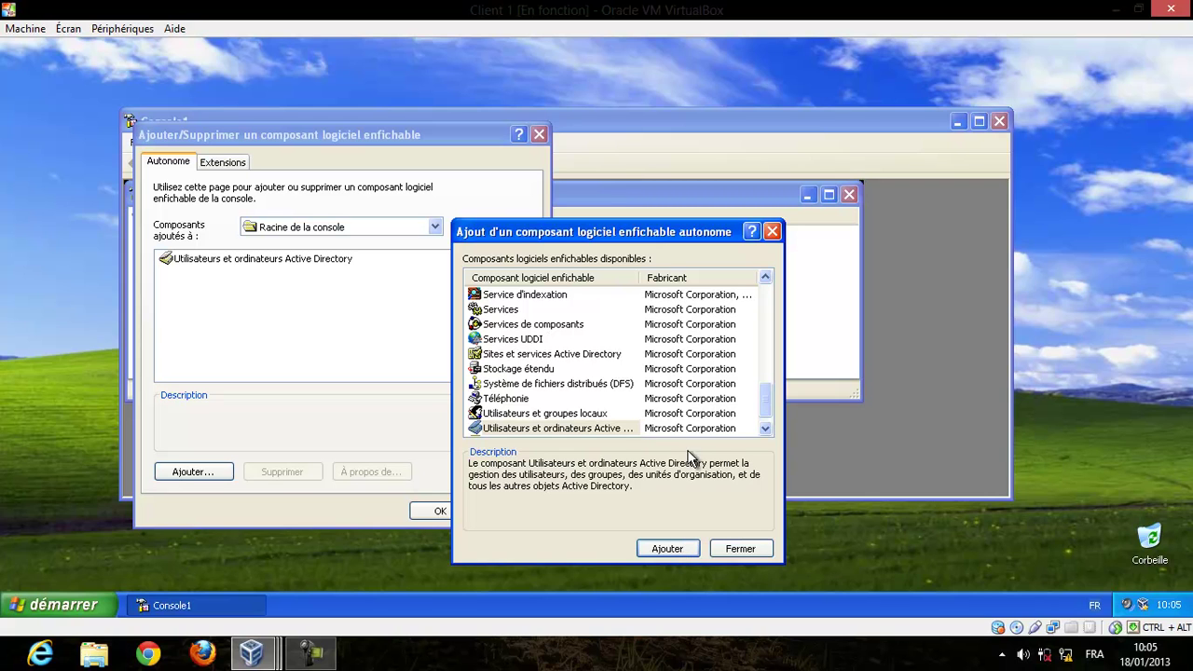
Select the Gestion de l'ordinateur snap-in in the available snap-ins list.
left_click(667, 427)
key("g")
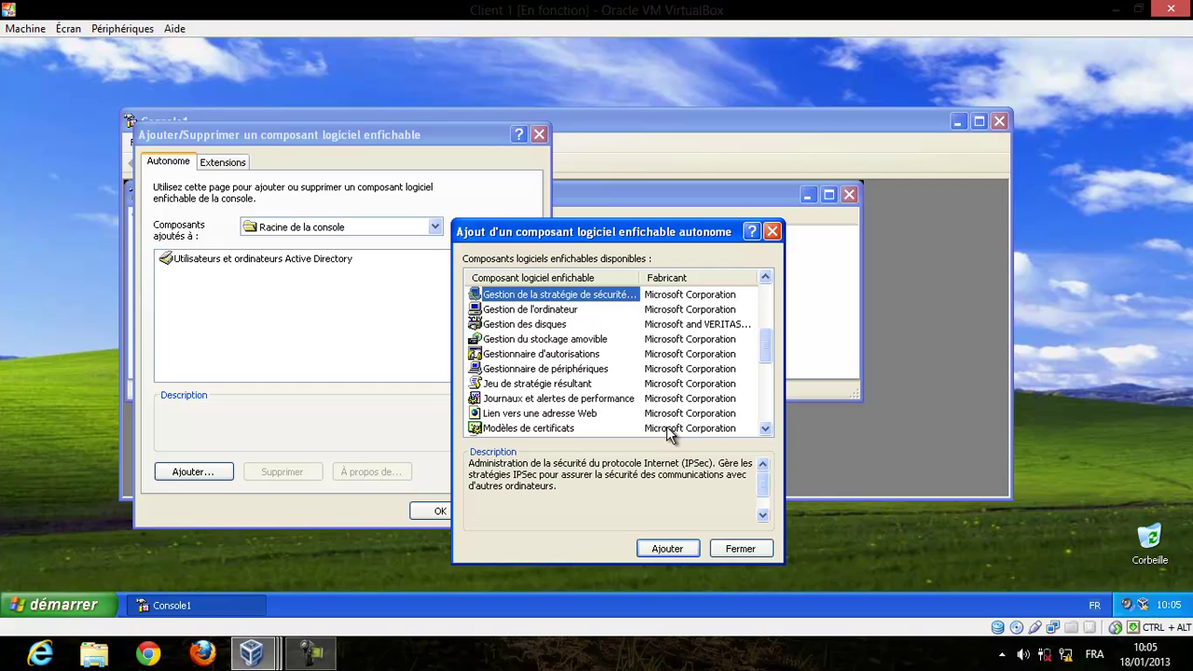
left_click(571, 313)
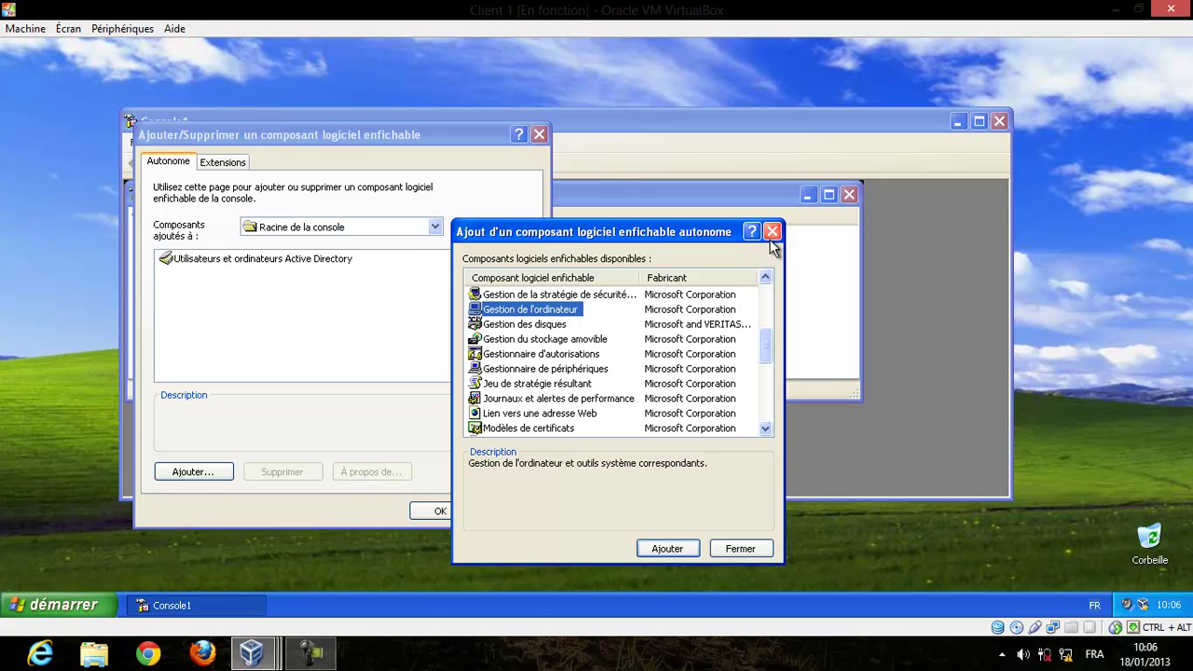
Add Gestion de l'ordinateur for PC2, located by an Advanced search of the ntic.ma domain.
left_click(650, 549)
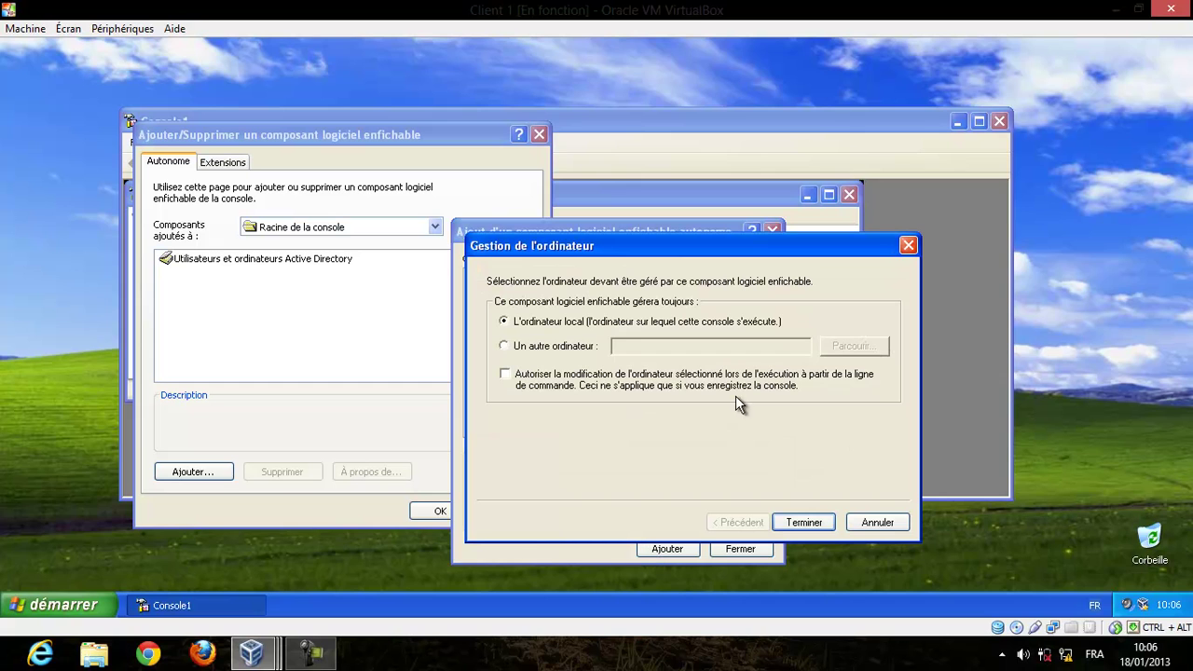
left_click(583, 349)
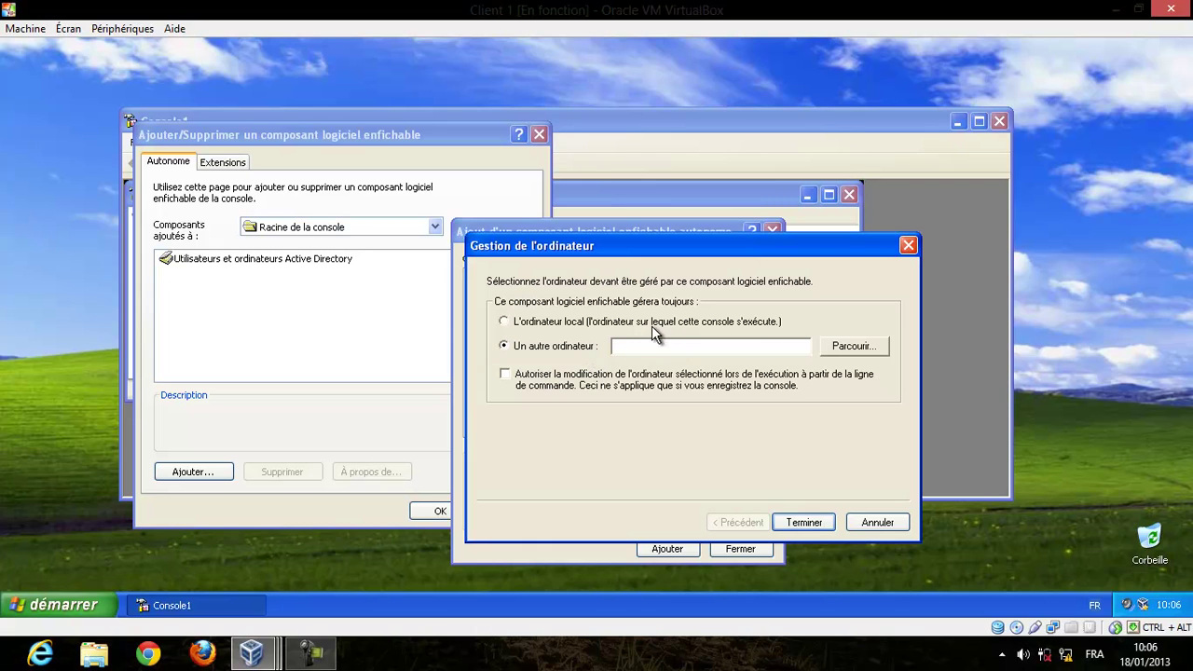
left_click(655, 326)
left_click(586, 343)
left_click(854, 346)
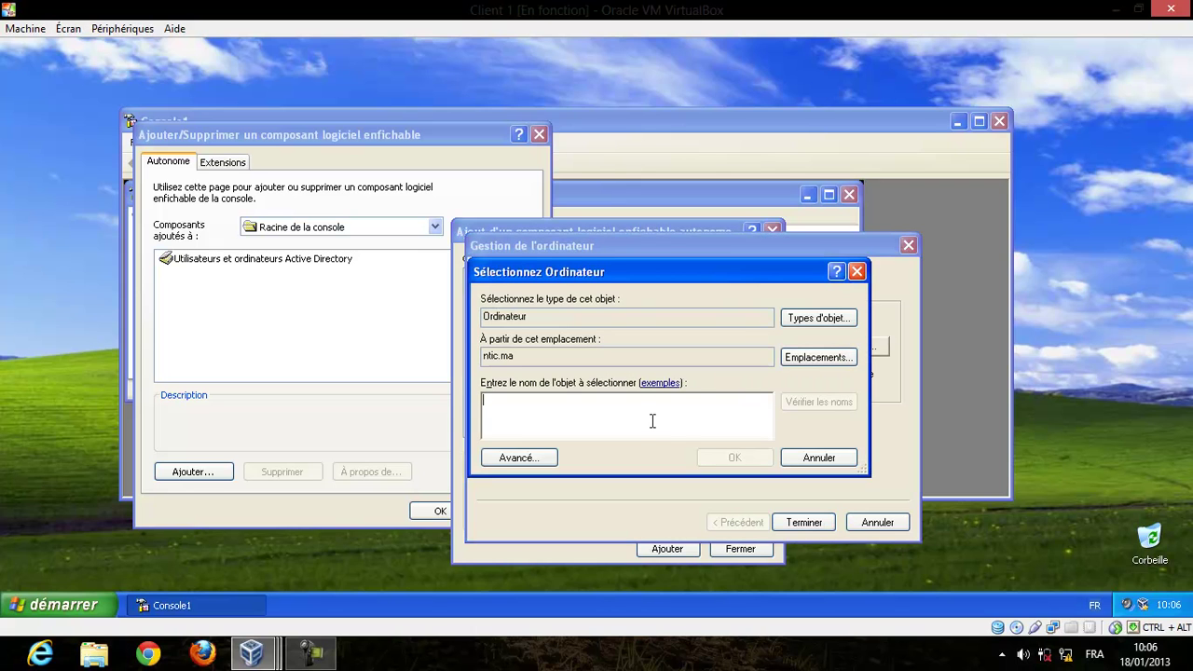
left_click(536, 456)
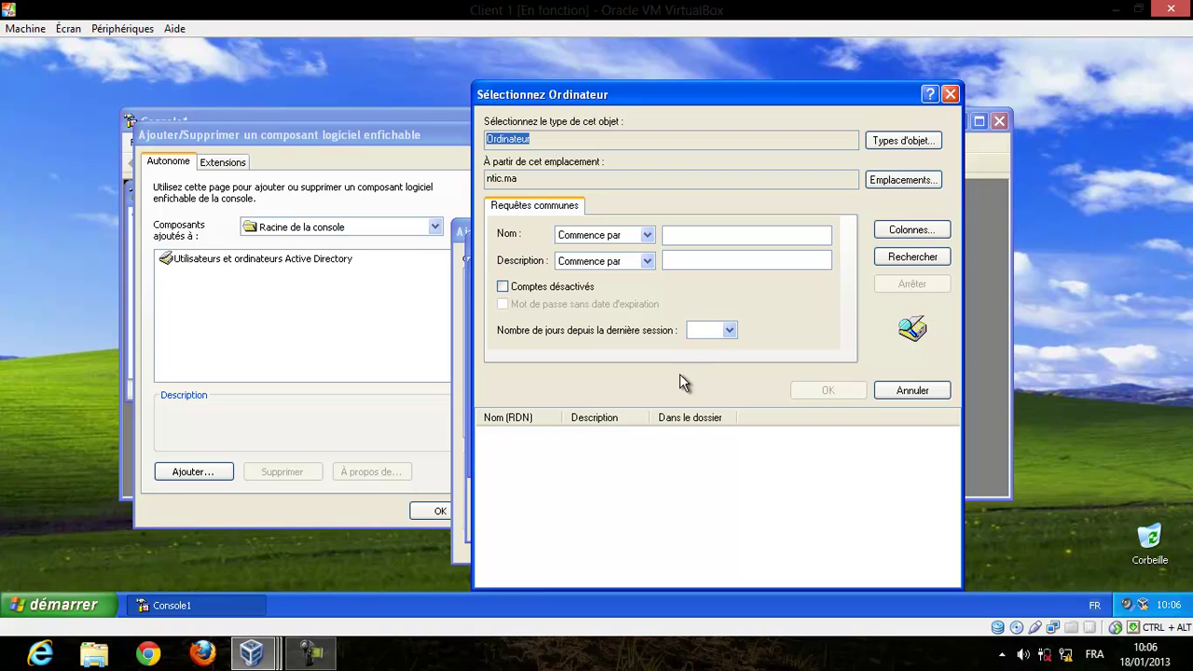
left_click(909, 261)
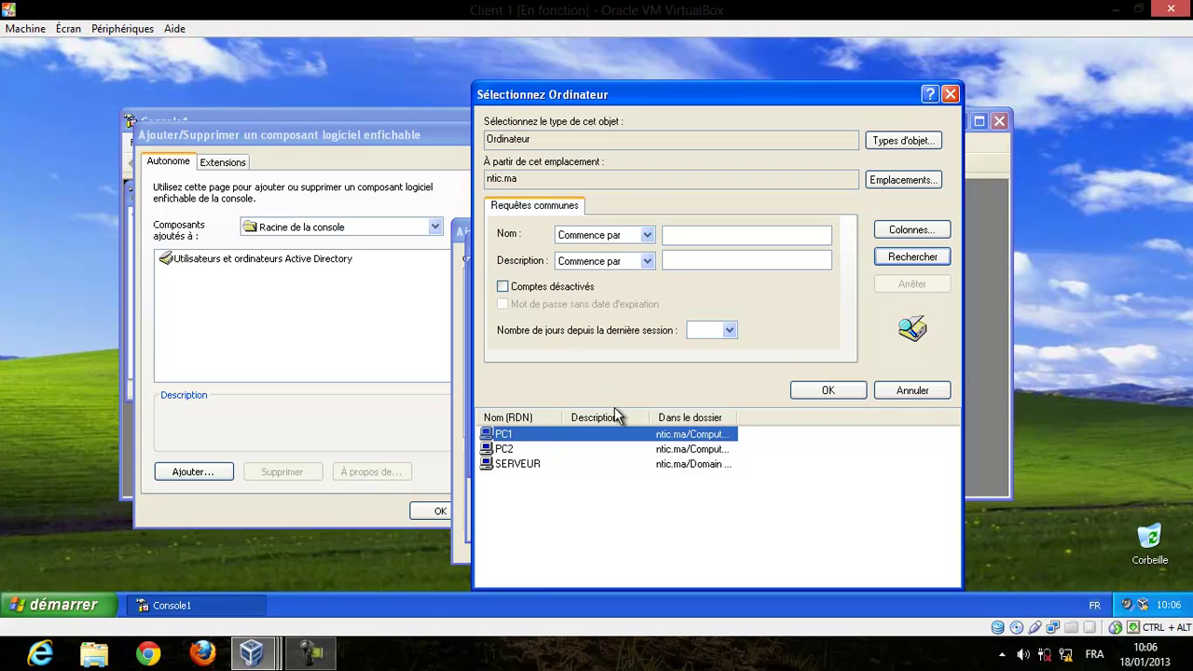
left_click(657, 453)
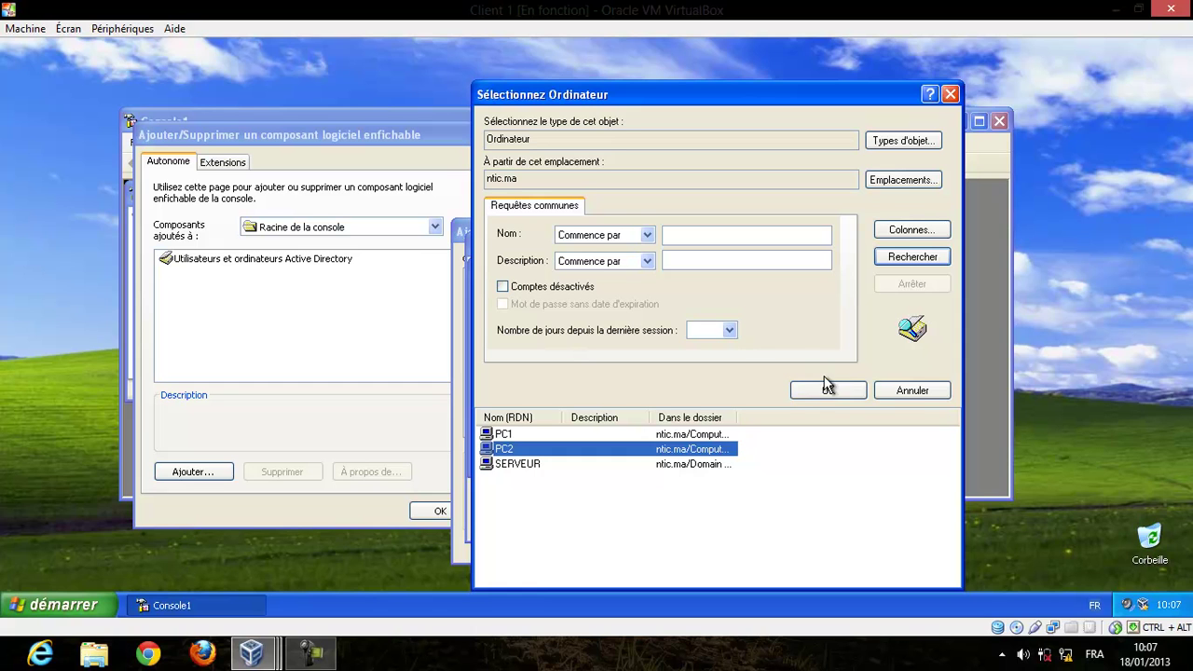
left_click(823, 392)
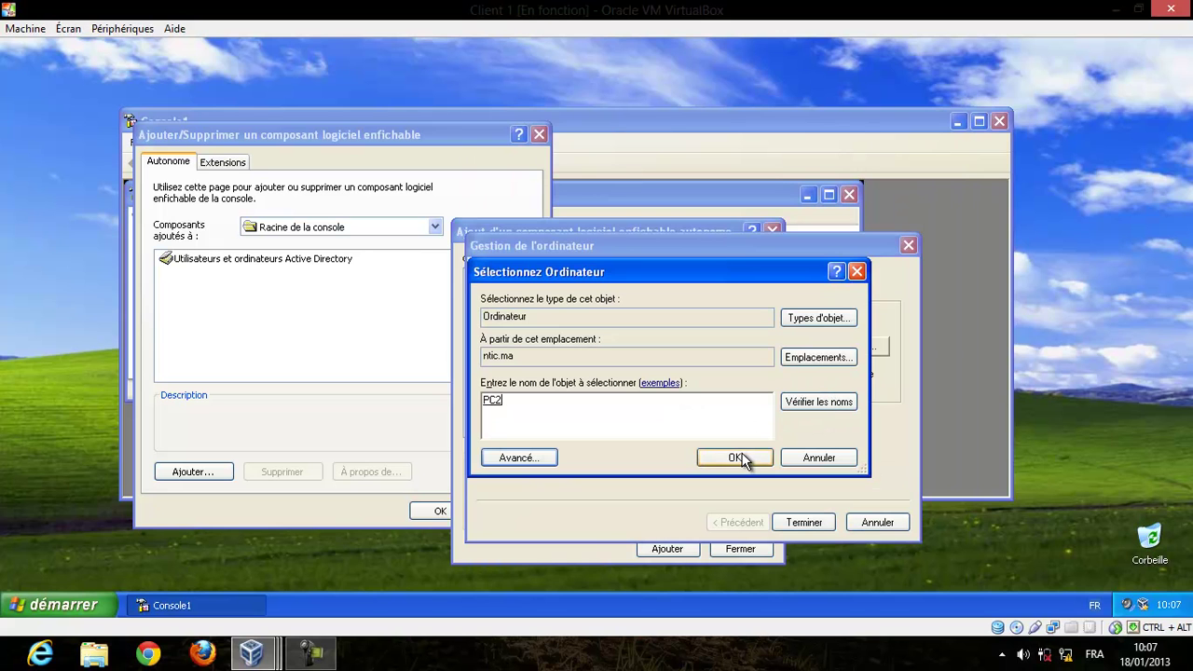
left_click(752, 458)
left_click(802, 522)
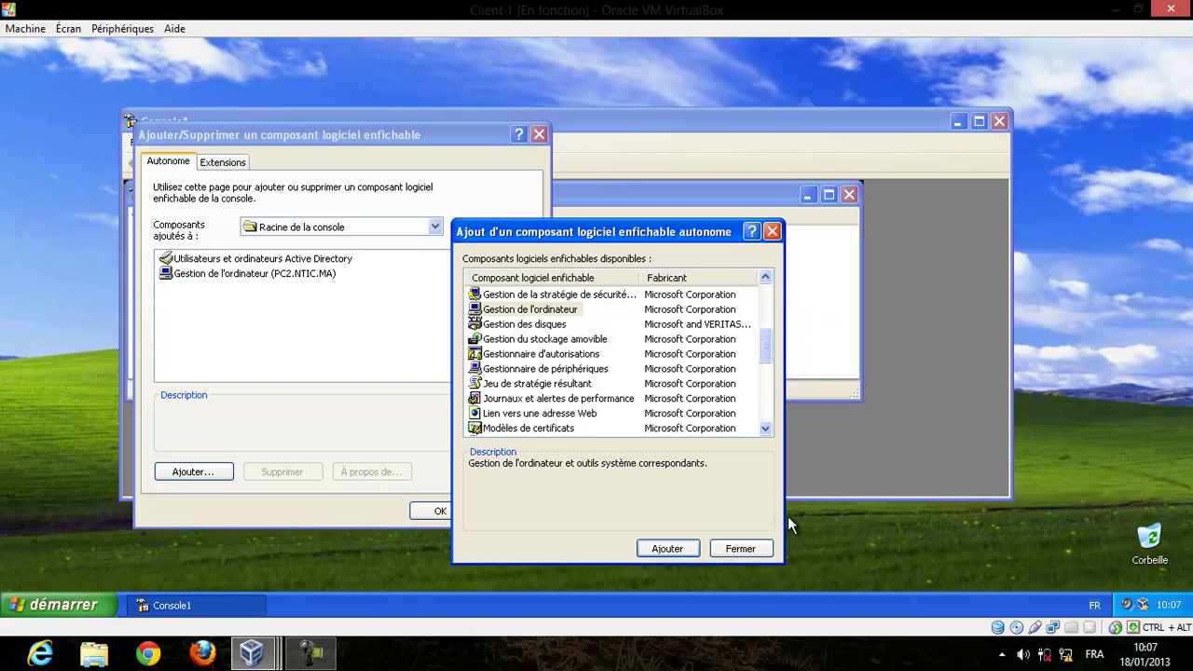
Add a second Gestion de l'ordinateur for the local computer and close the snap-in list.
left_click(549, 316)
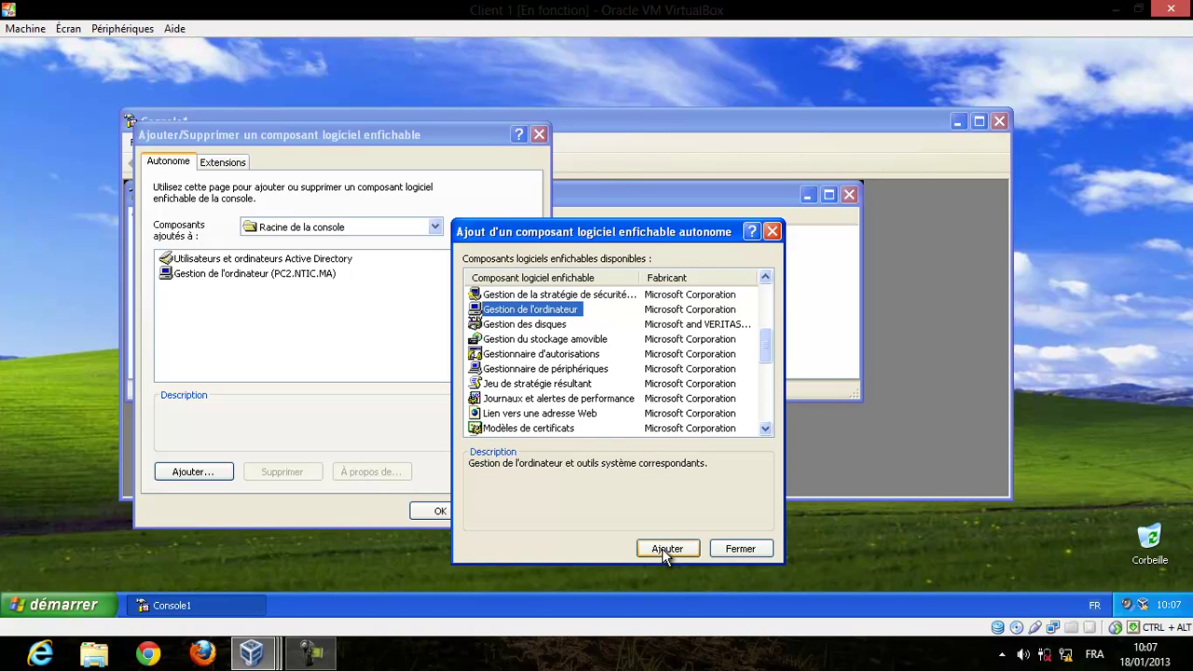
left_click(662, 548)
left_click(571, 347)
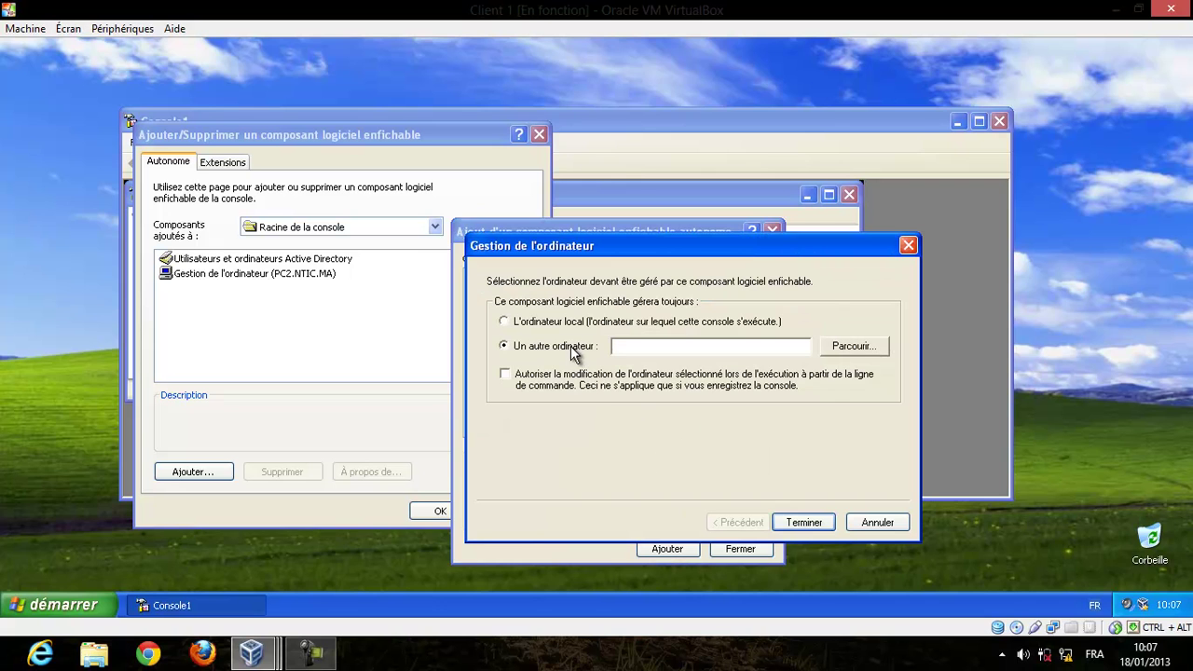
left_click(569, 323)
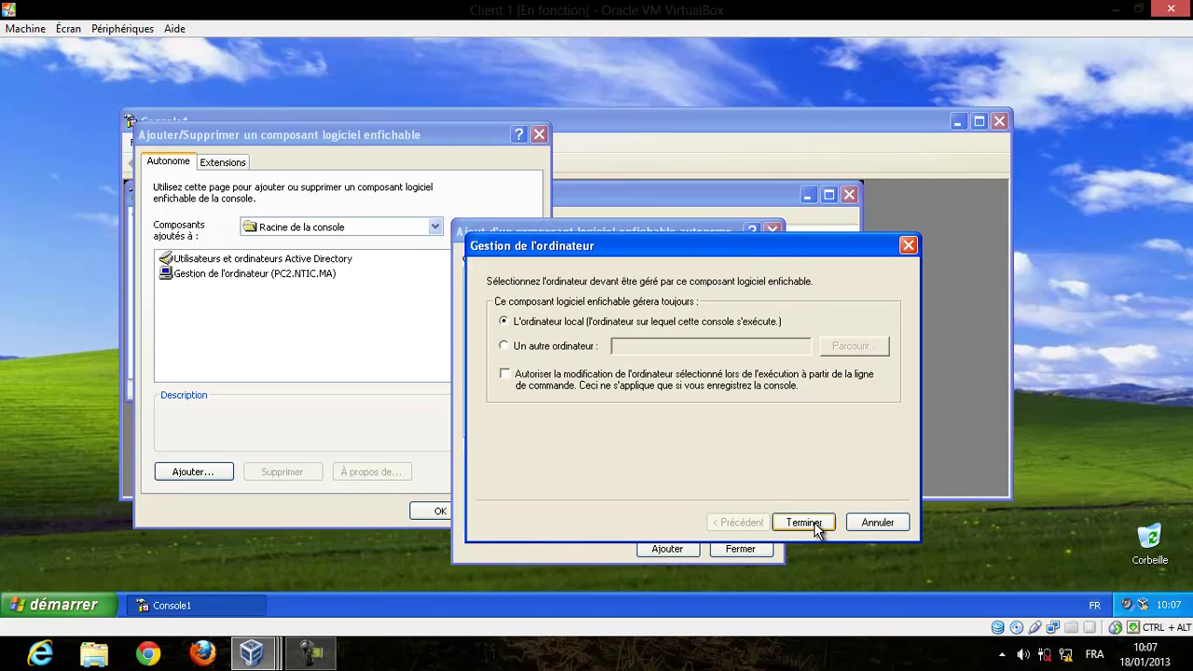
left_click(803, 523)
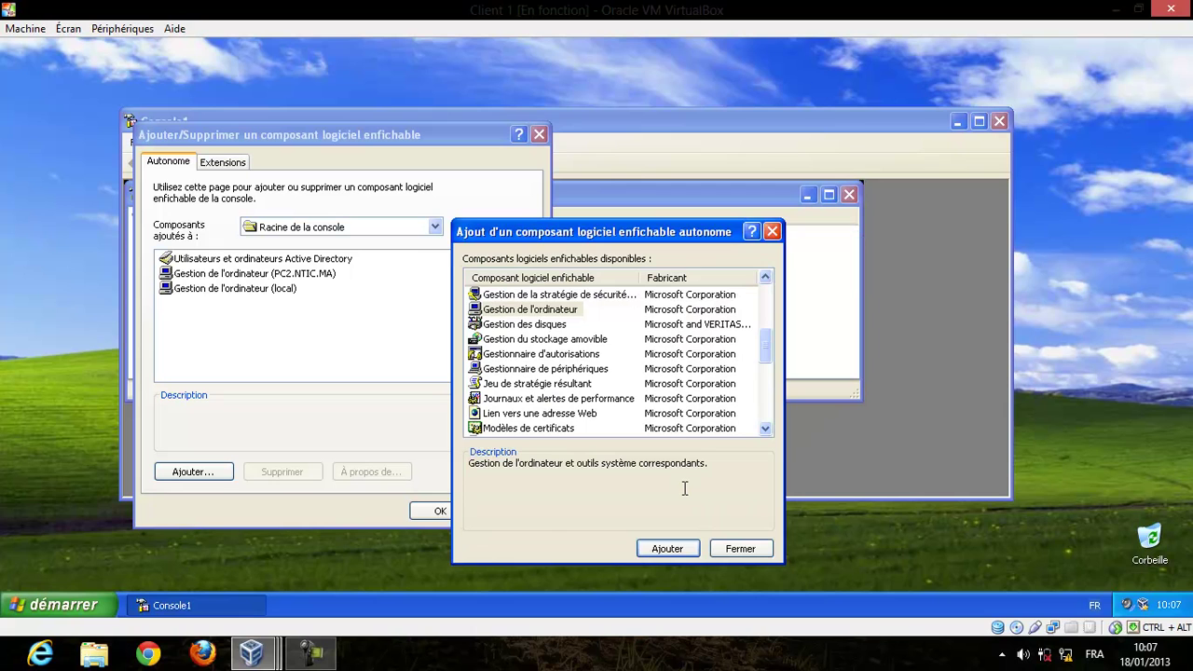
left_click(721, 549)
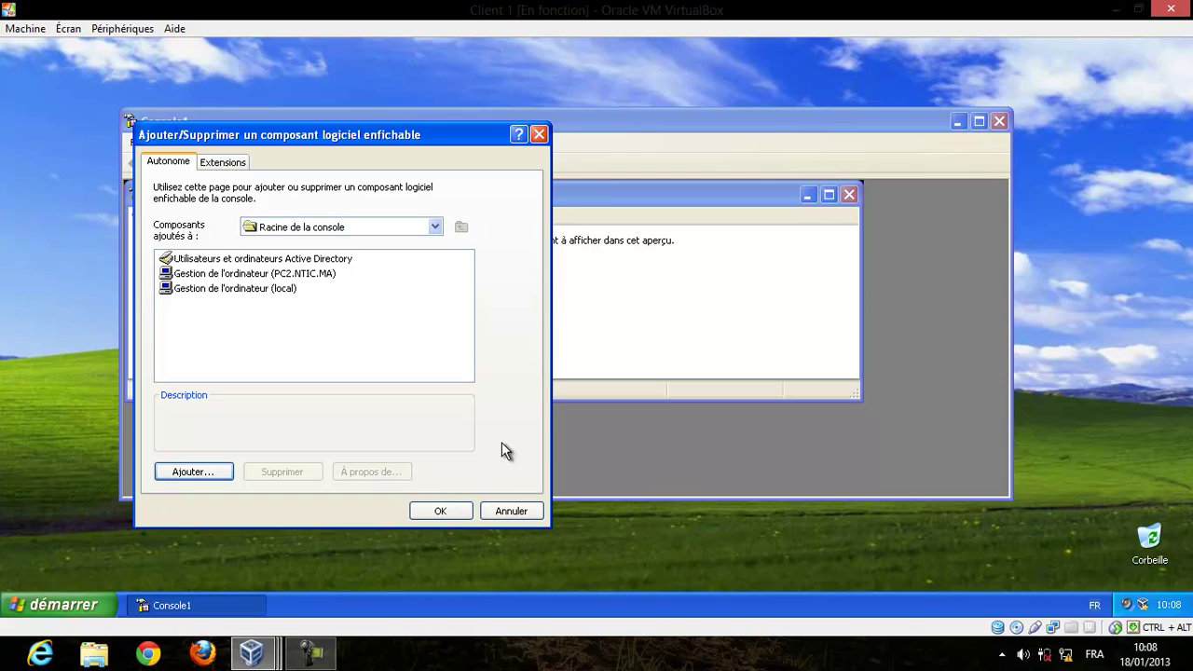
Confirm the three snap-ins, save the console as Admincon on the desktop, then close it.
left_click(442, 512)
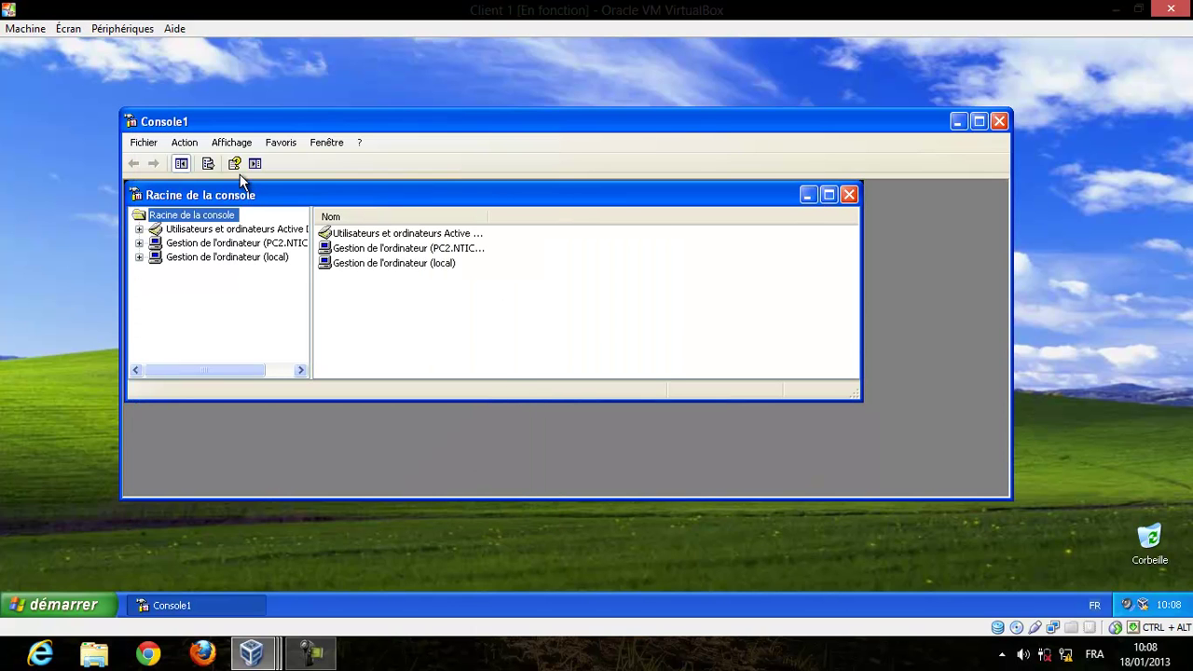
left_click(146, 143)
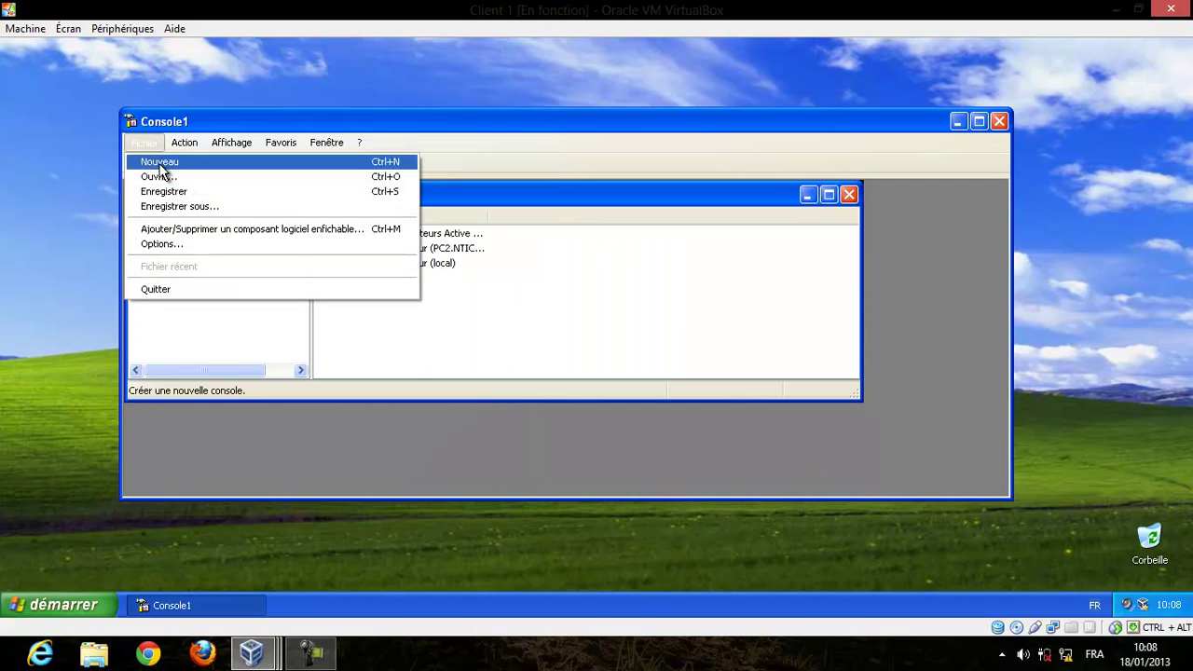
left_click(195, 196)
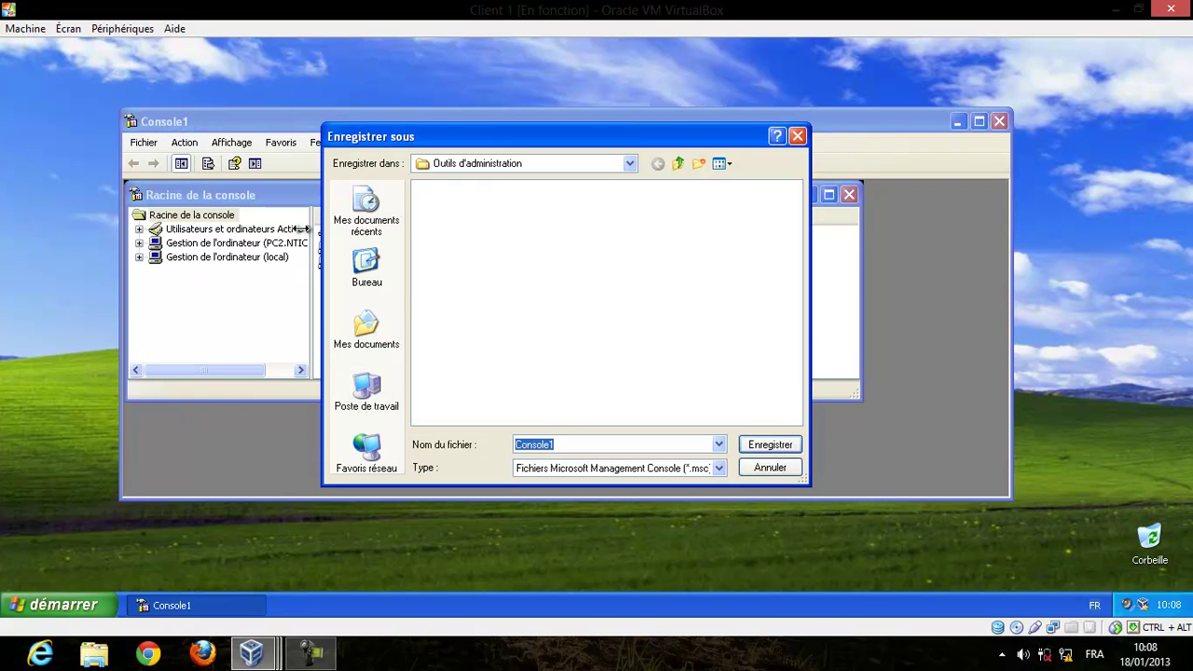
left_click(364, 271)
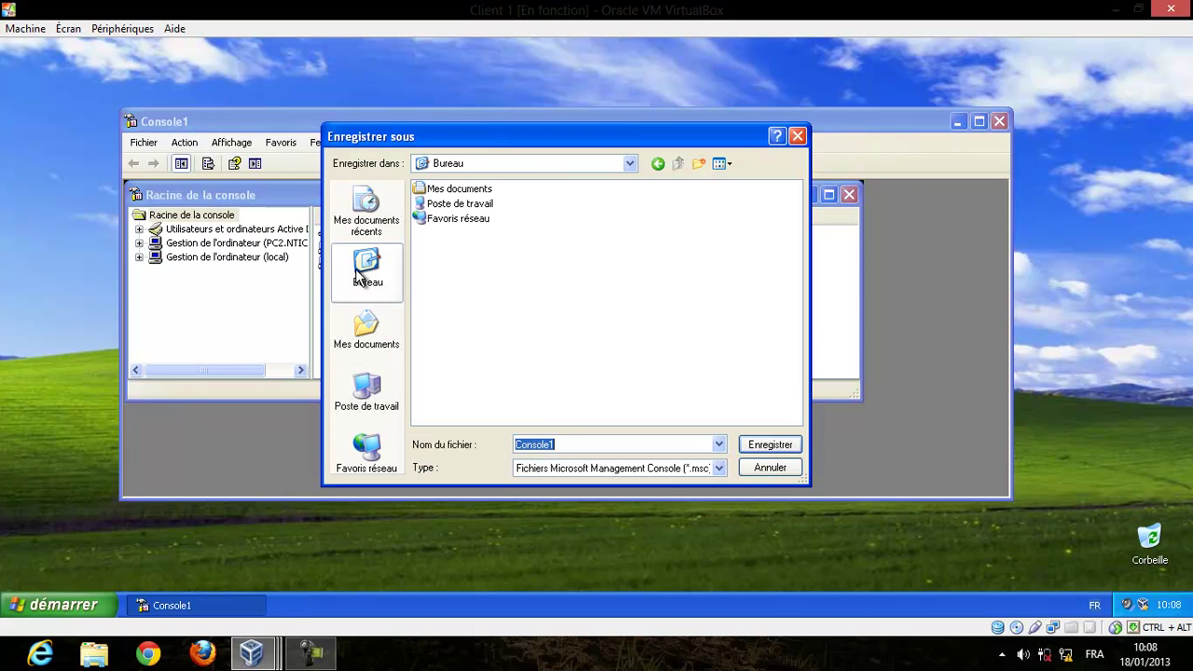
type("Admincon")
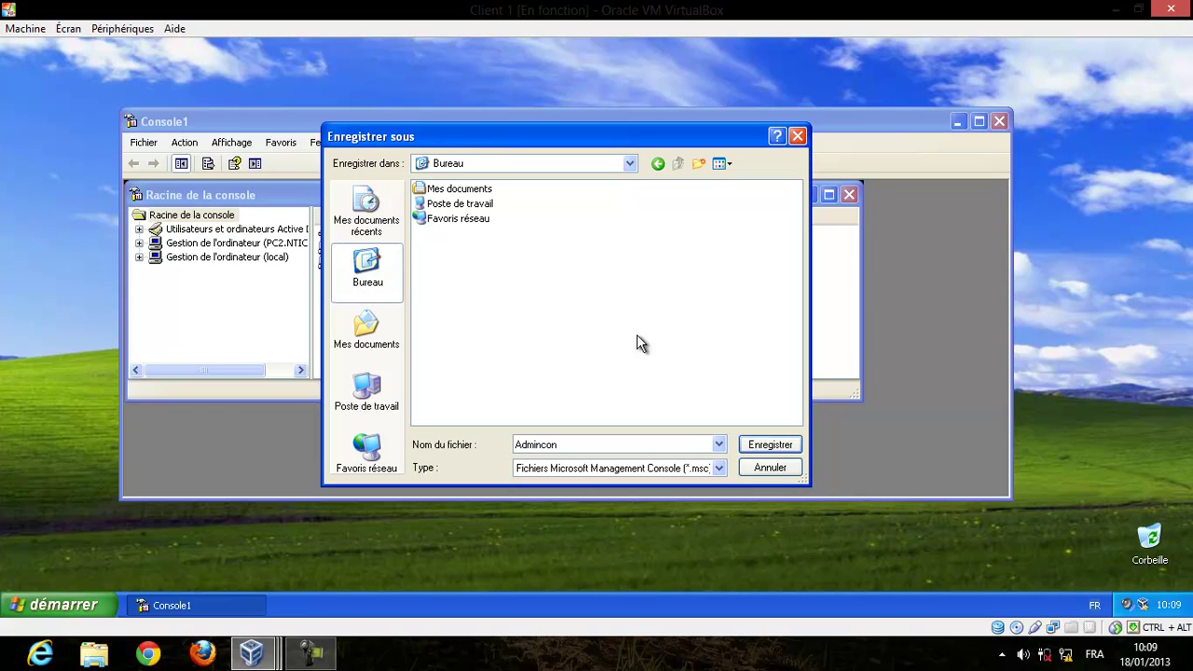
left_click(775, 445)
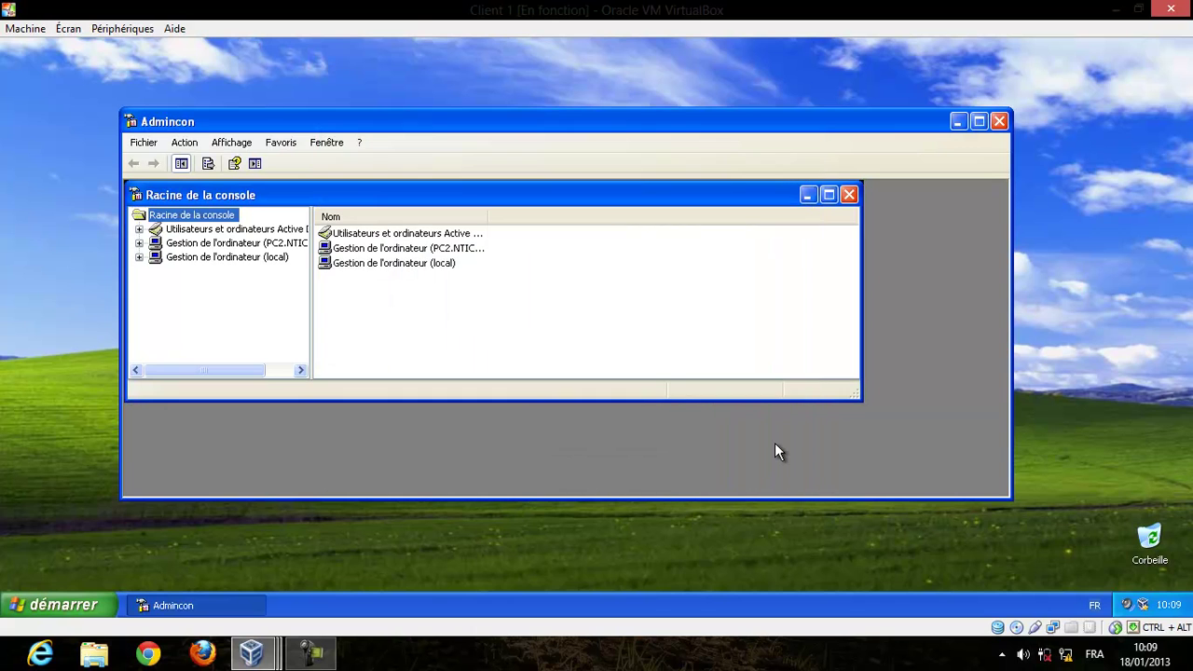
left_click(998, 122)
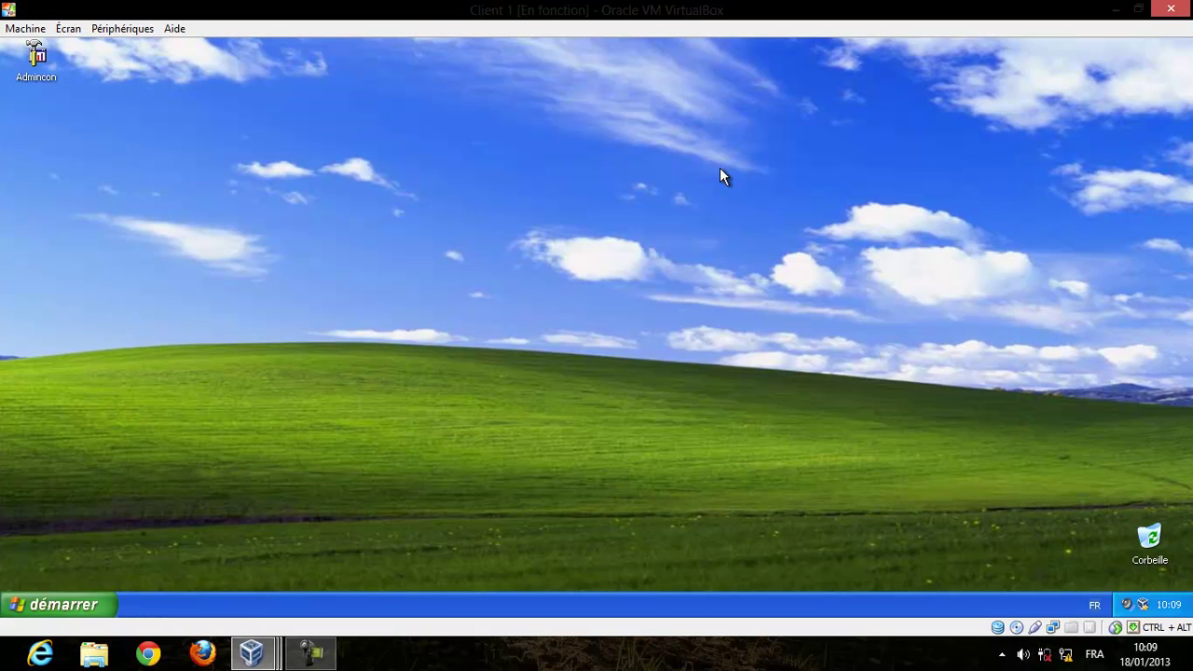
Move the Admincon console icon to the middle of the desktop.
left_click(436, 666)
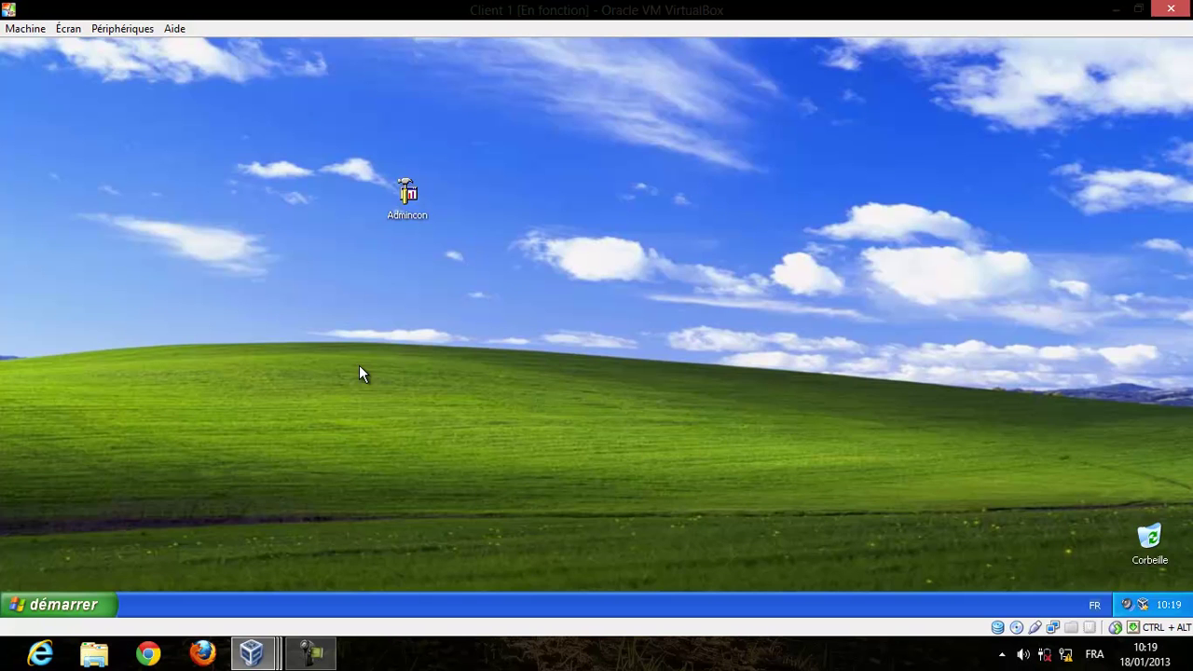
Start running Admincon as a different account, choosing the specified-user option.
right_click(407, 198)
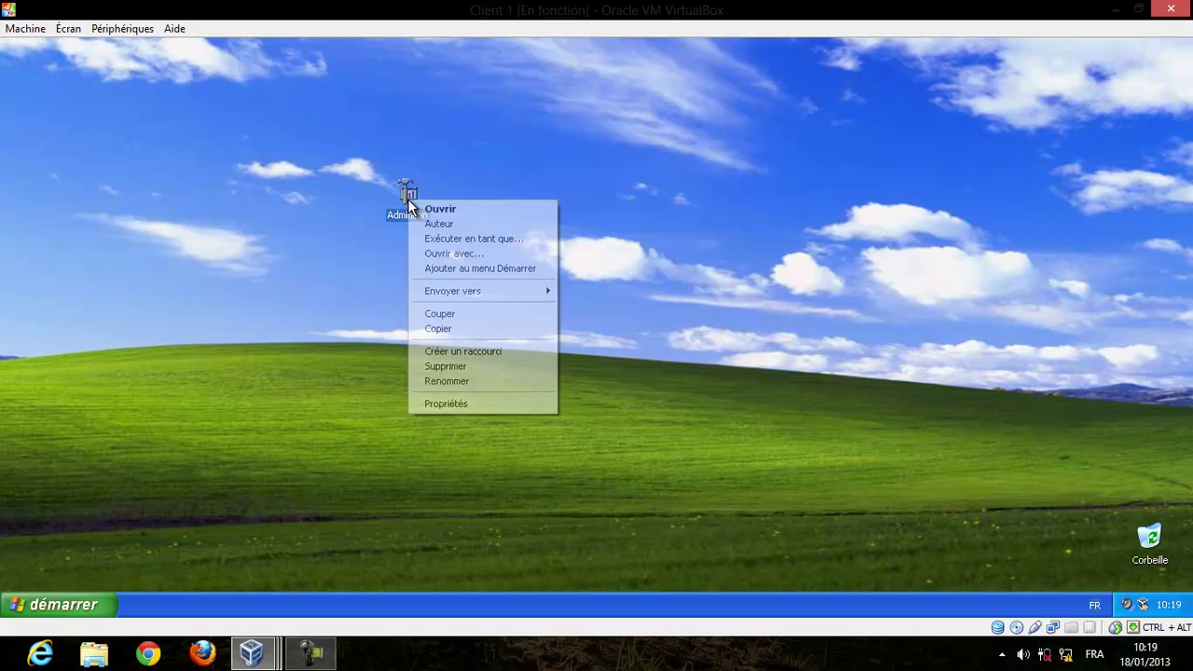
left_click(493, 239)
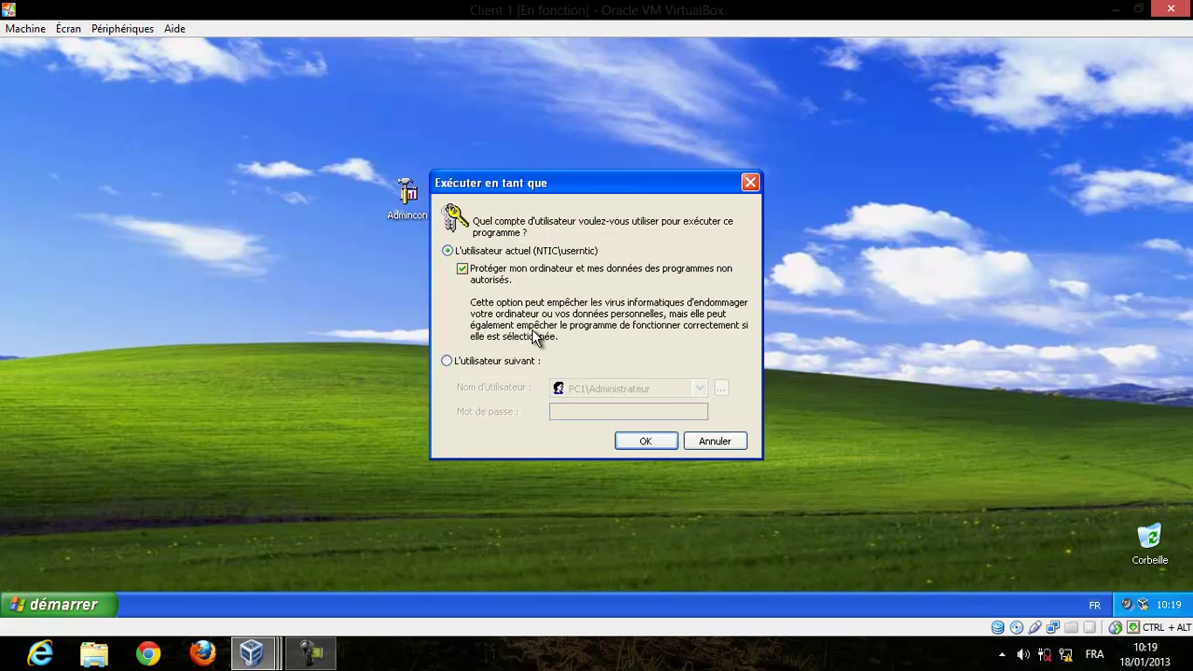
left_click(511, 364)
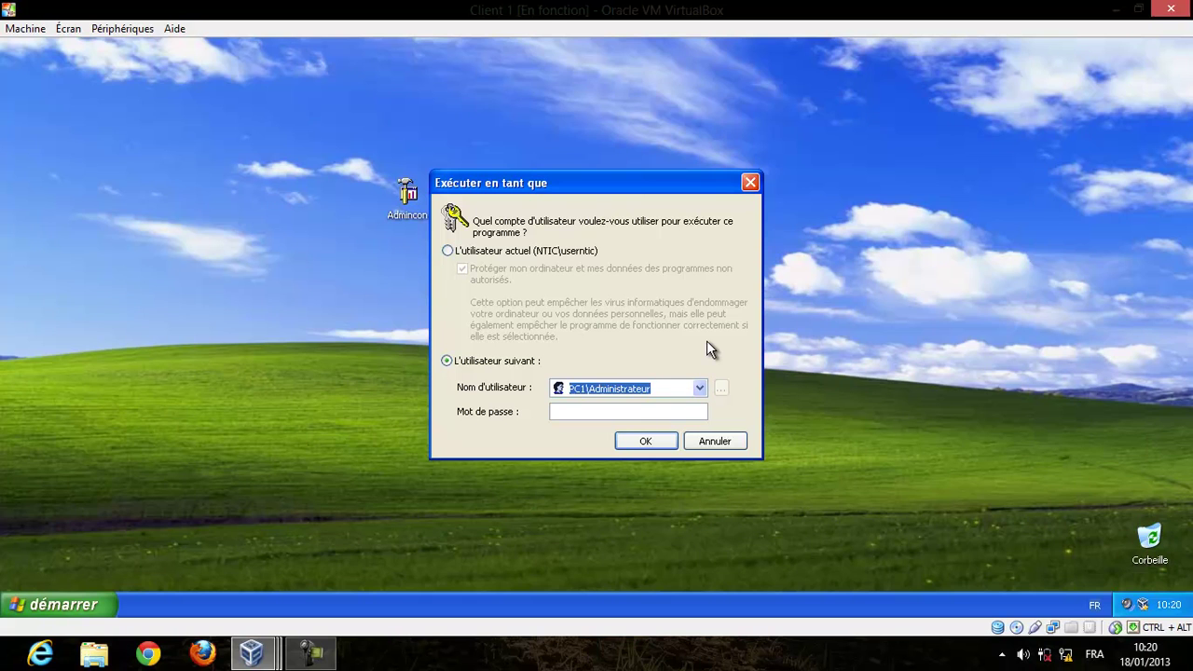
Enter the domain administrator's user name and password; the logon fails and the error is dismissed.
type("ntic\\")
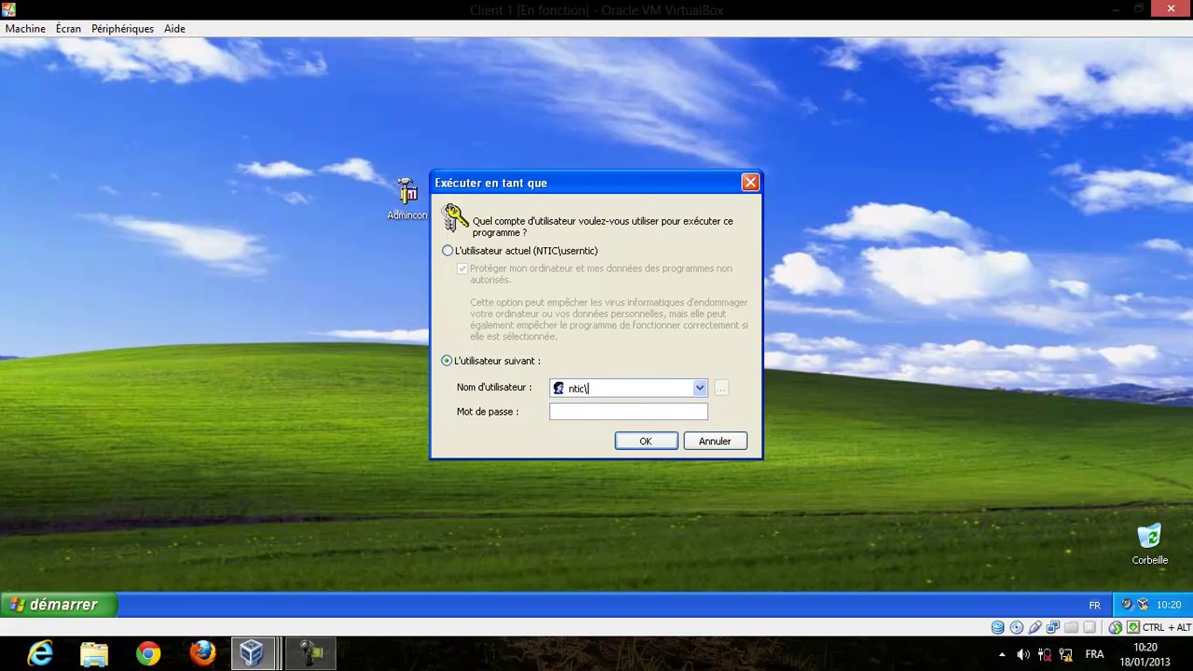
type("adminntic")
key("BackSpace")
key("BackSpace")
key("BackSpace")
key("BackSpace")
key("BackSpace")
key("BackSpace")
key("BackSpace")
key("BackSpace")
key("BackSpace")
key("BackSpace")
key("BackSpace")
key("BackSpace")
key("BackSpace")
key("BackSpace")
key("Tab")
type("*****")
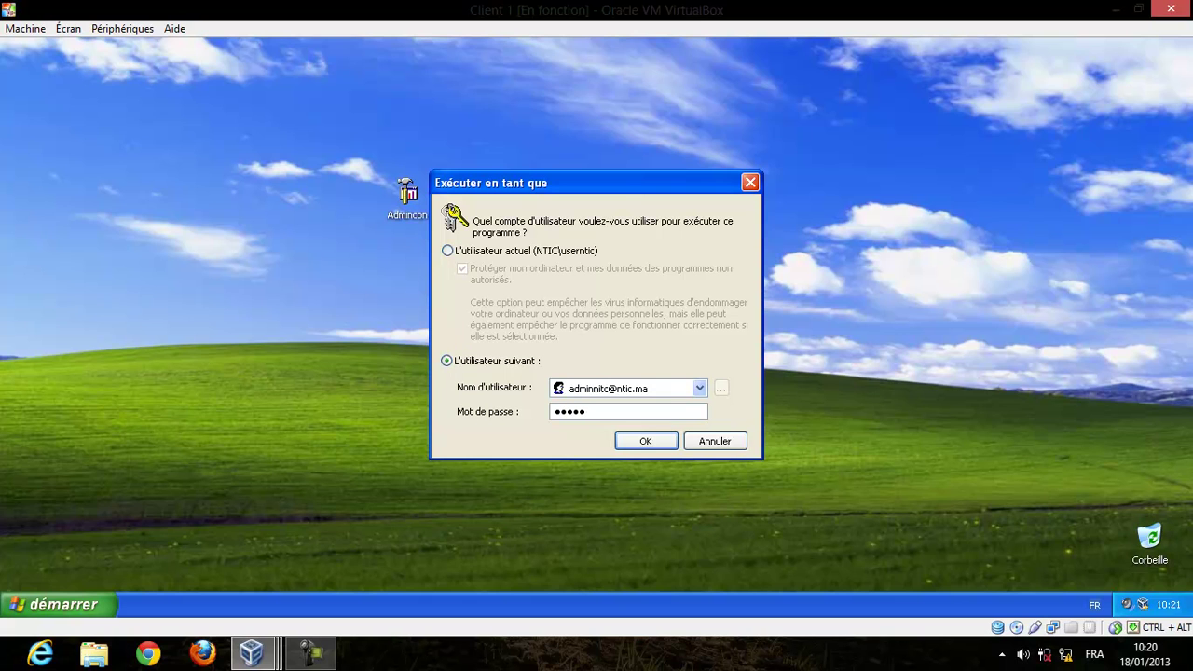
type("****")
key("Return")
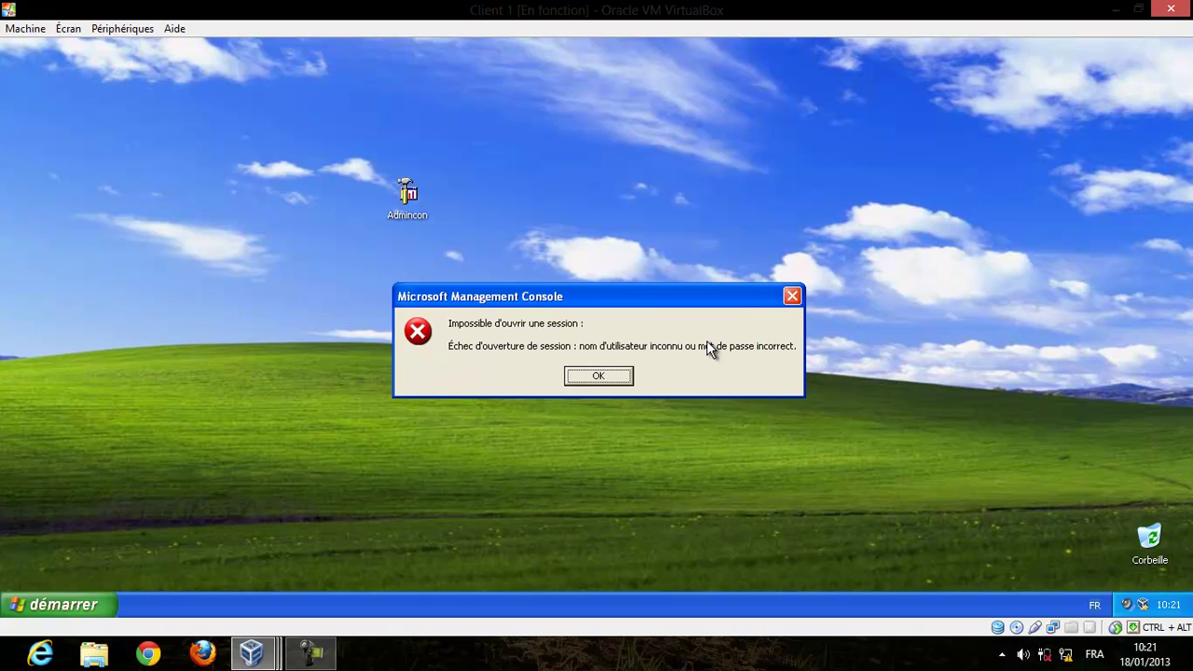
key("Return")
Rerun Admincon as the specified user with the domain administrator's corrected name and password.
left_click(492, 361)
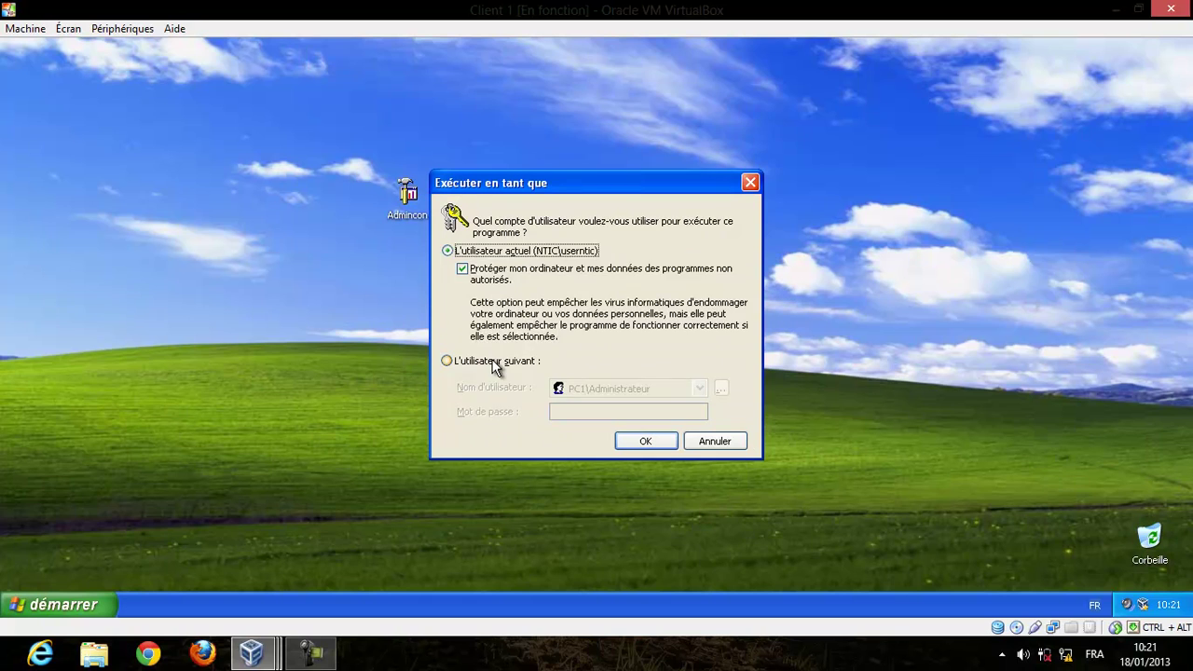
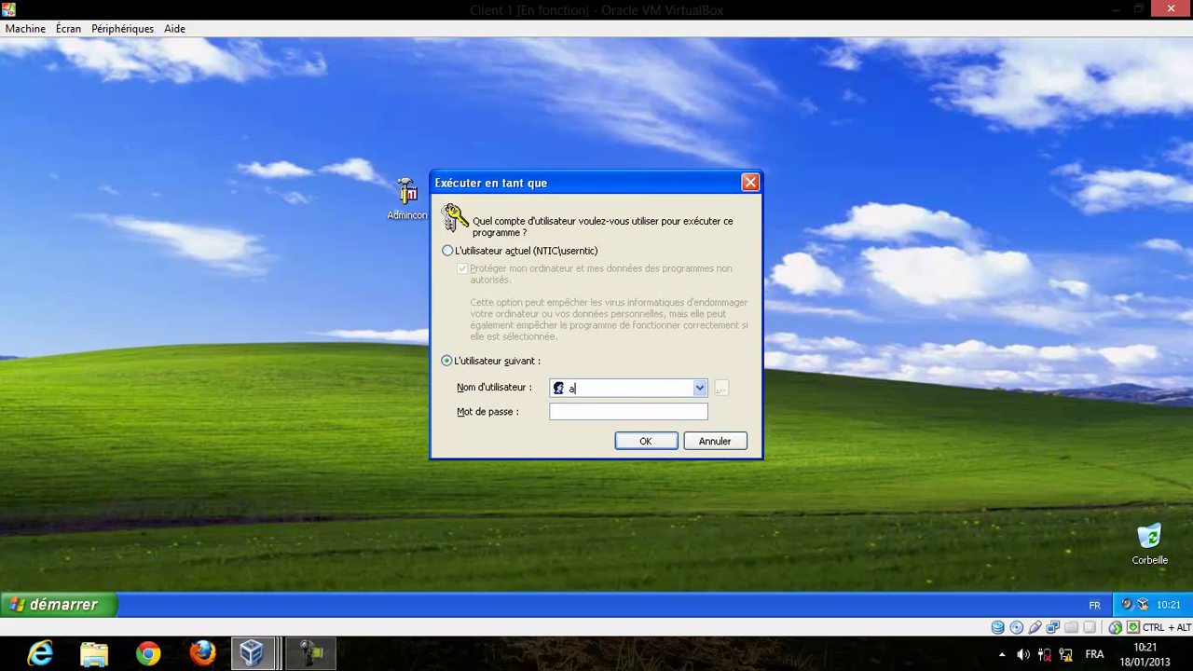
left_click(597, 412)
type("•••••••••")
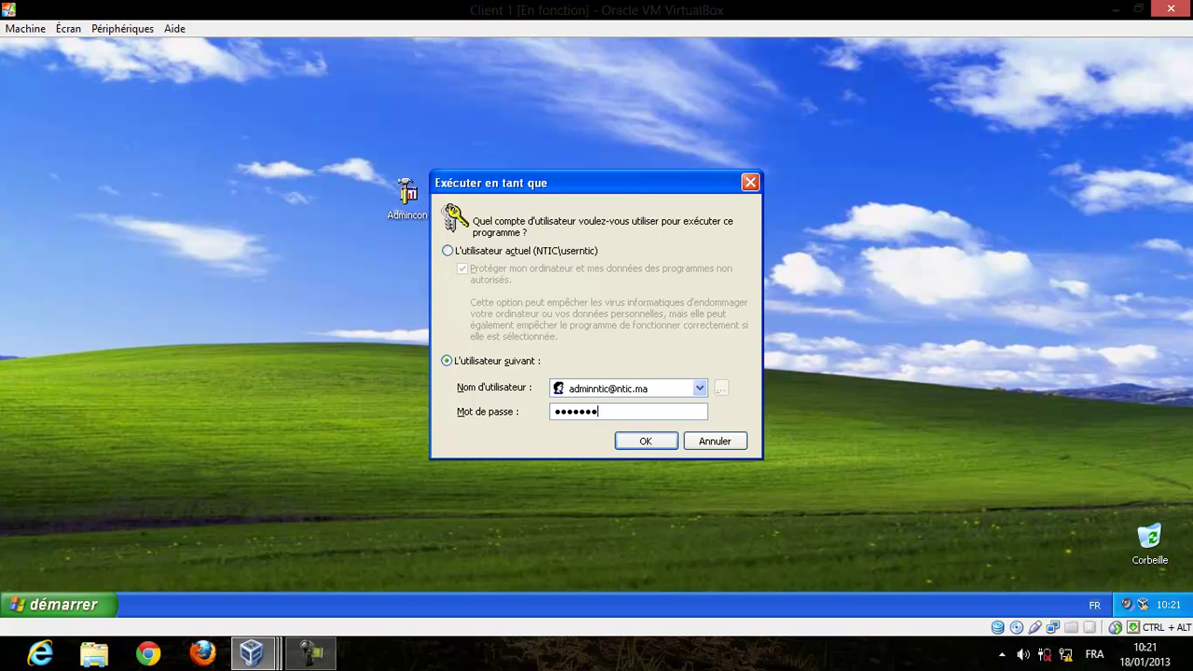
key("Return")
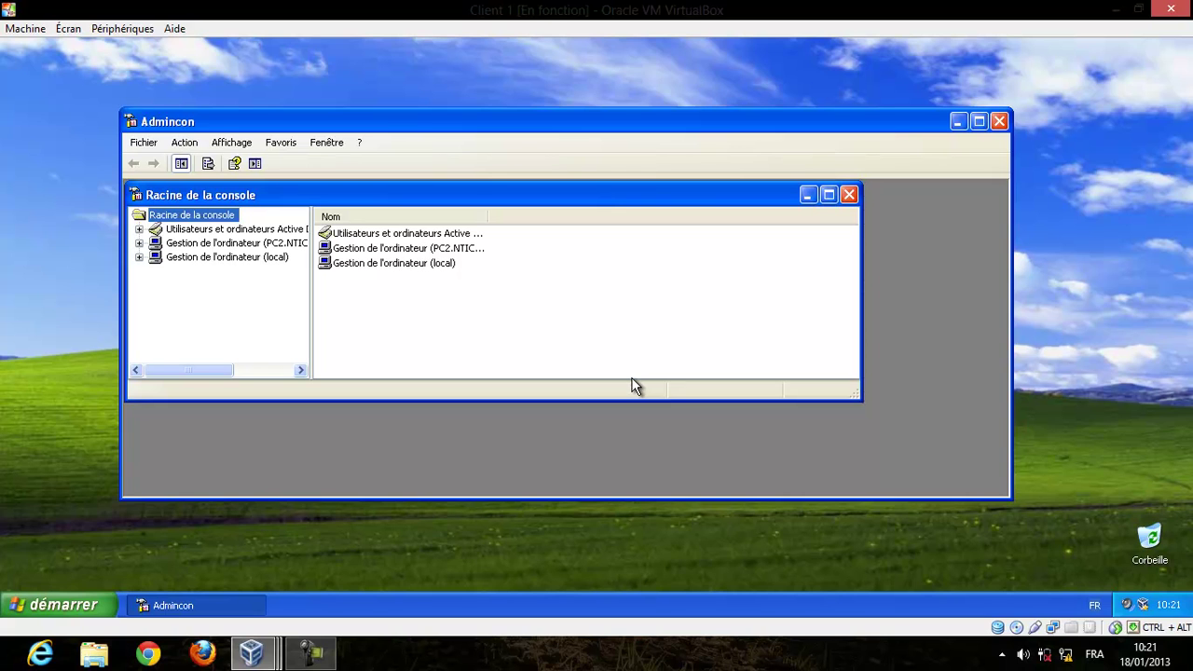
Maximize Admincon, try the unreachable PC2.NTIC.MA, then open the local Gestion de l'ordinateur.
left_click(976, 119)
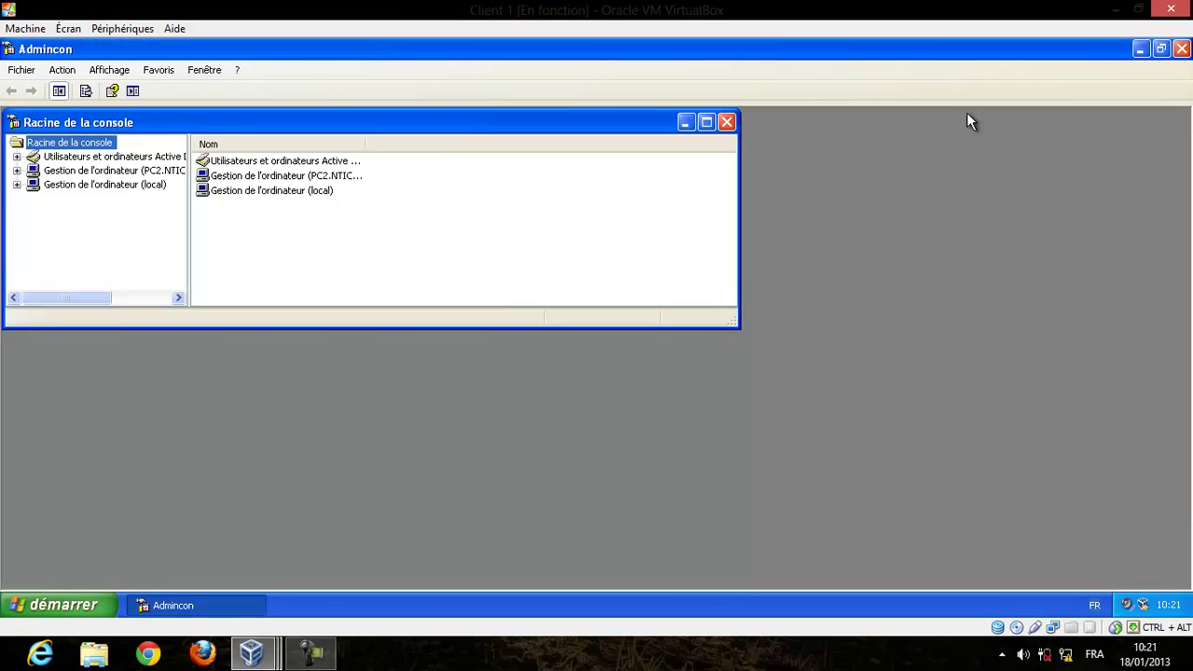
left_click(706, 122)
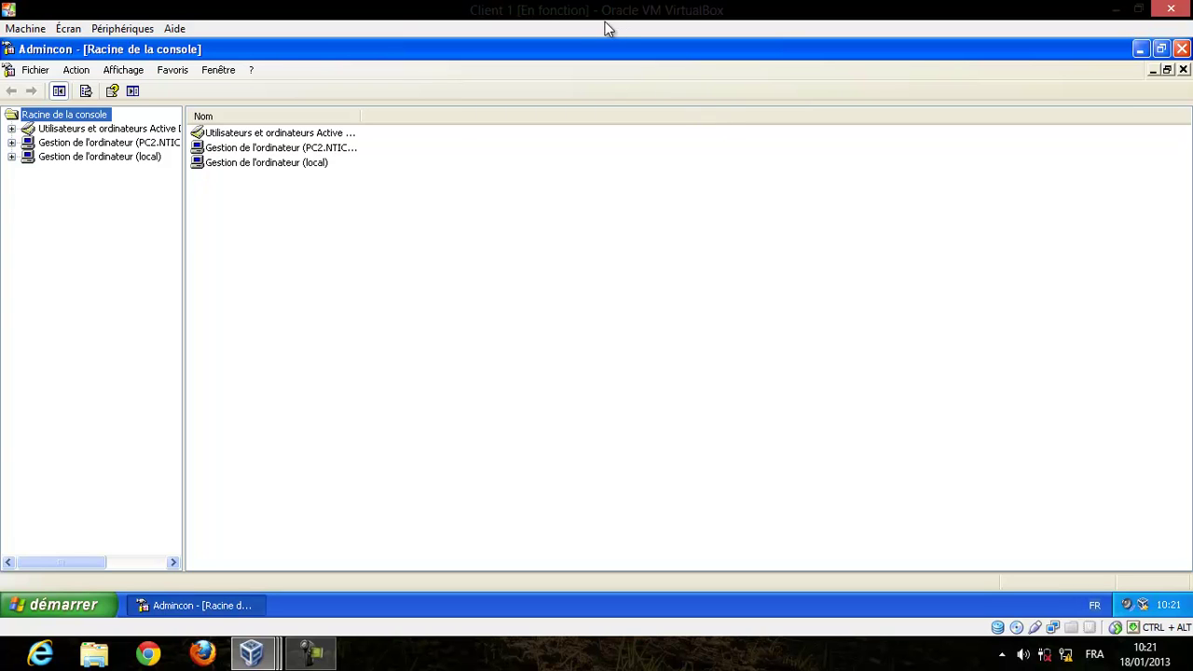
left_click(164, 143)
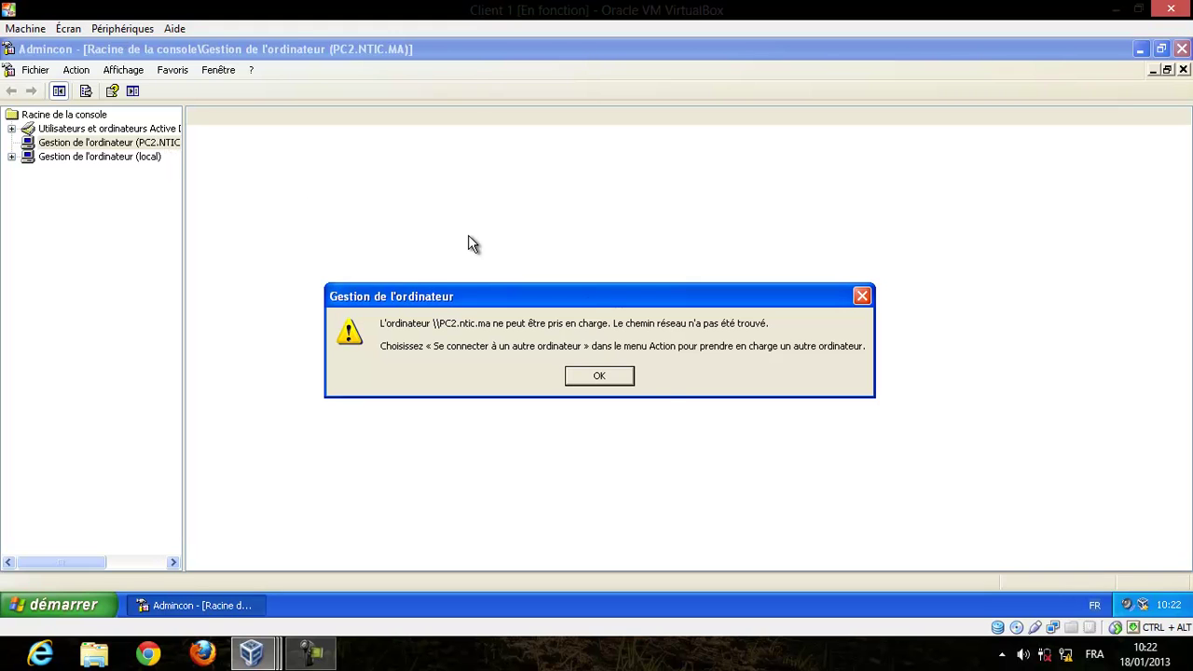
left_click(631, 382)
left_click(156, 160)
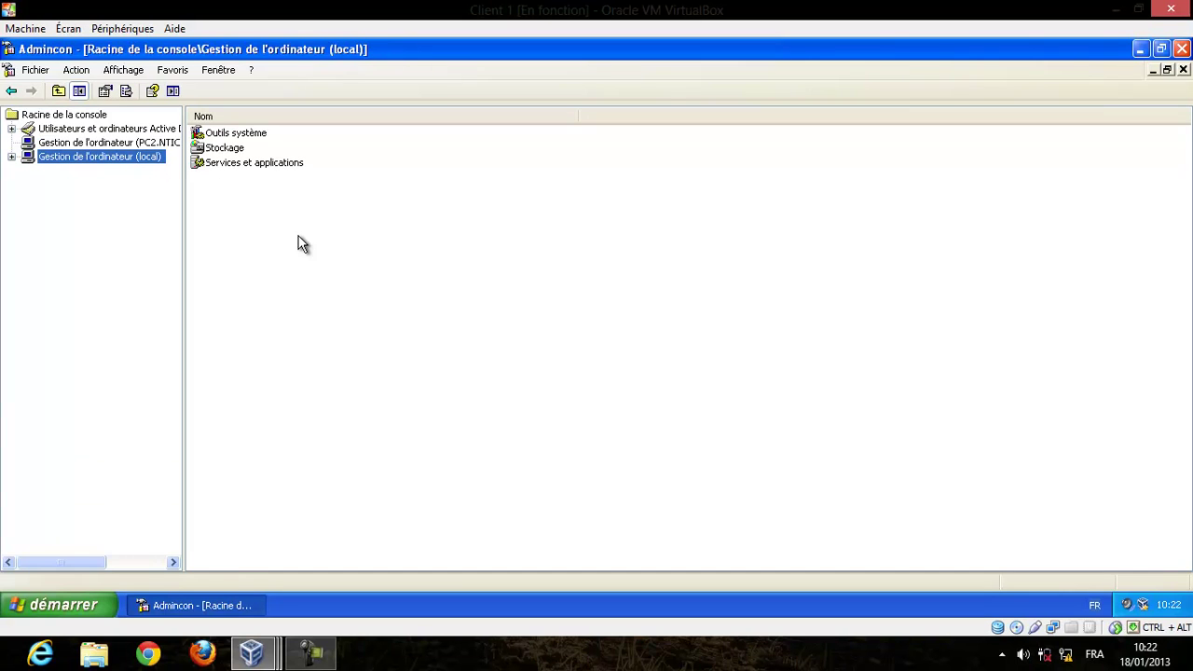
Expand local Outils système to Utilisateurs et groupes locaux and show the Utilisateurs list.
left_click(11, 157)
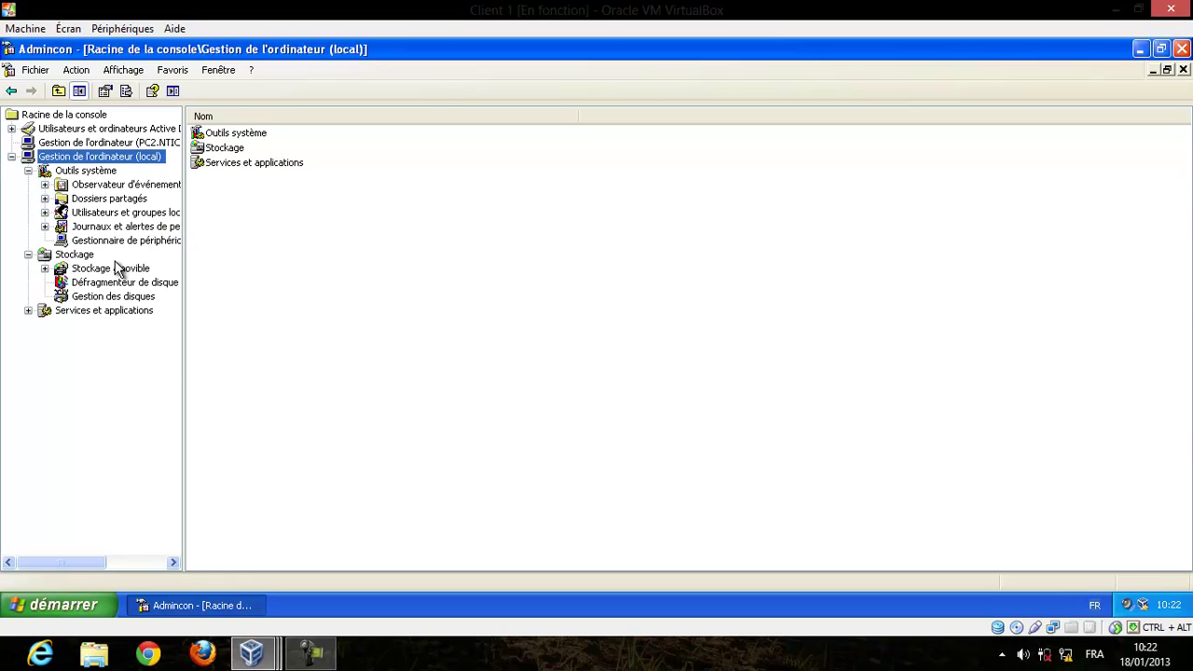
double_click(107, 217)
left_click(111, 227)
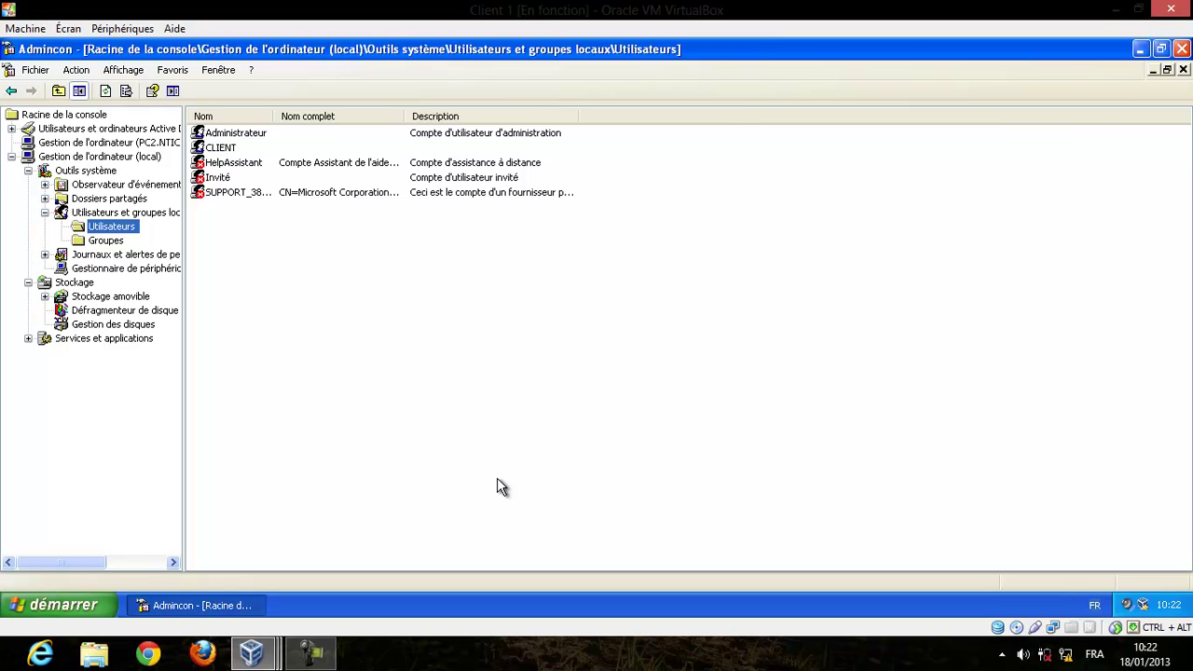
left_click(457, 657)
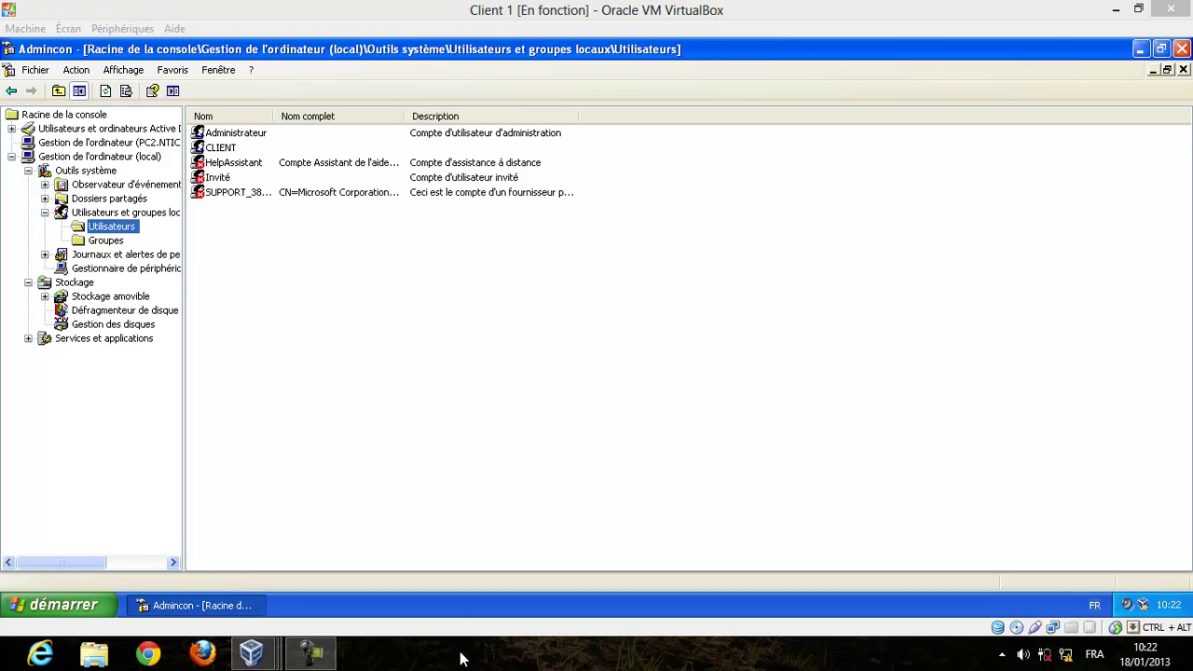
Open the Nouvel utilisateur form from the user list, then close it without creating anyone.
right_click(473, 375)
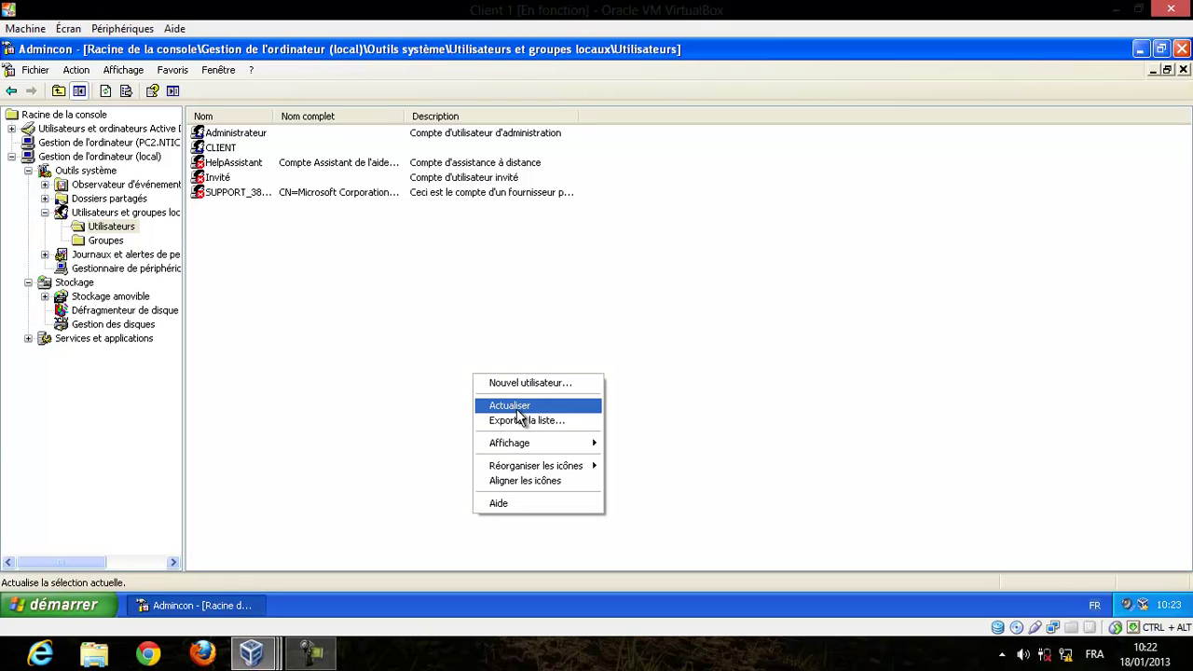
left_click(556, 383)
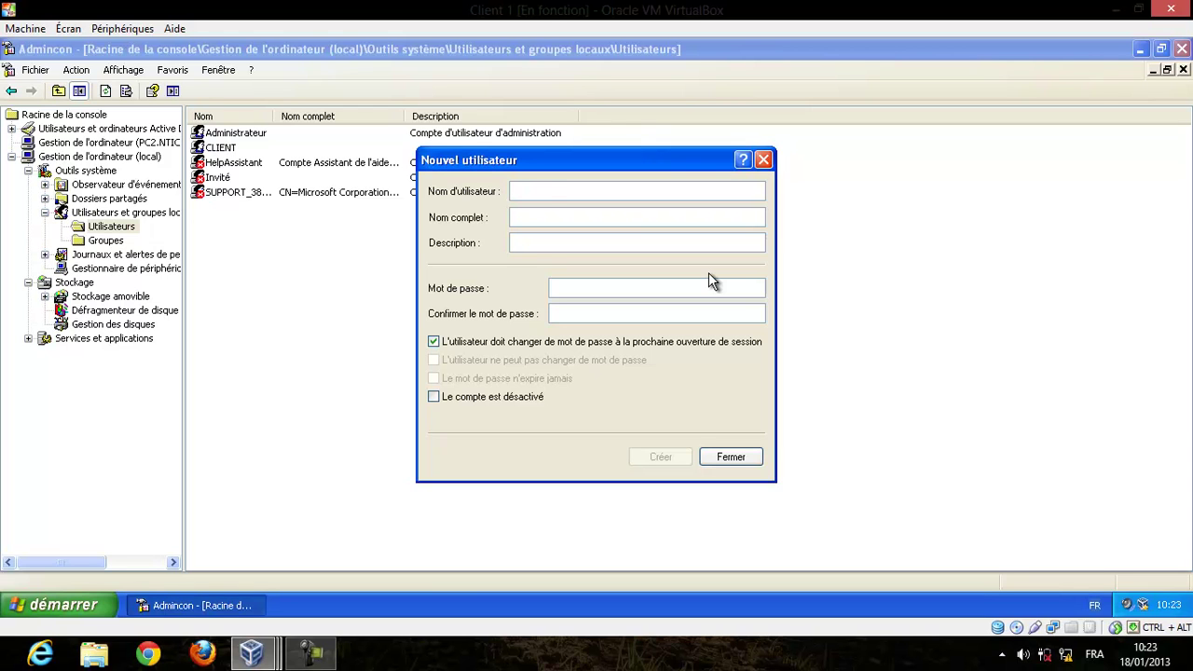
key("Escape")
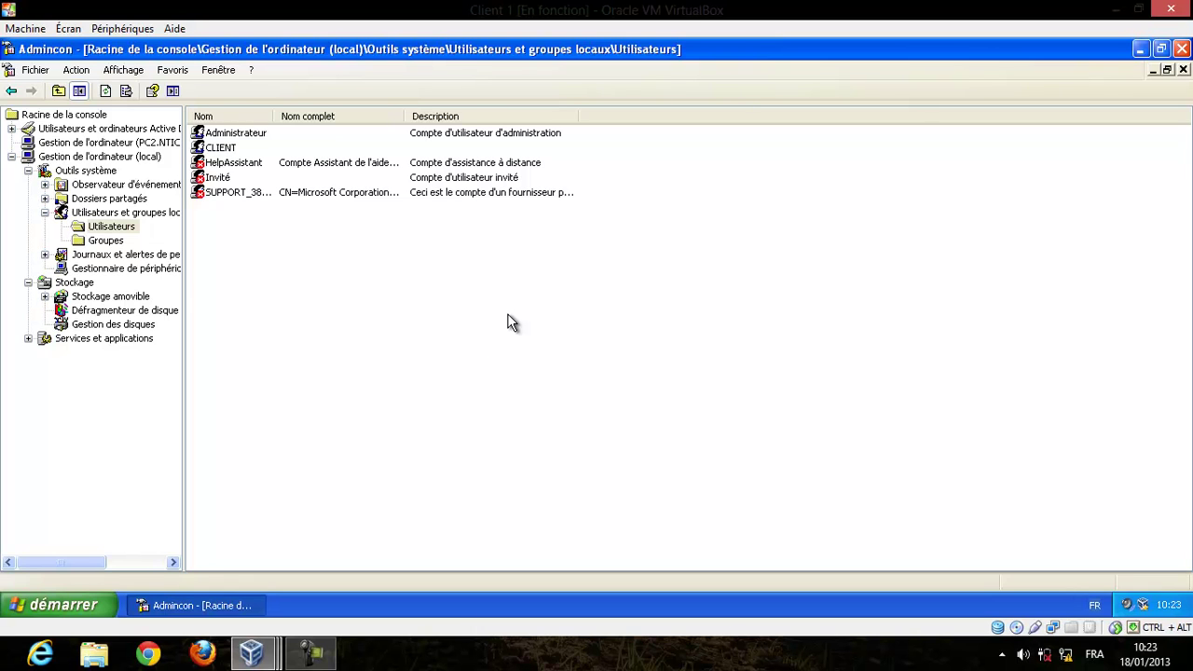
Open the Administrateurs group properties under Groupes and select member NTIC\Admins du domaine.
left_click(116, 241)
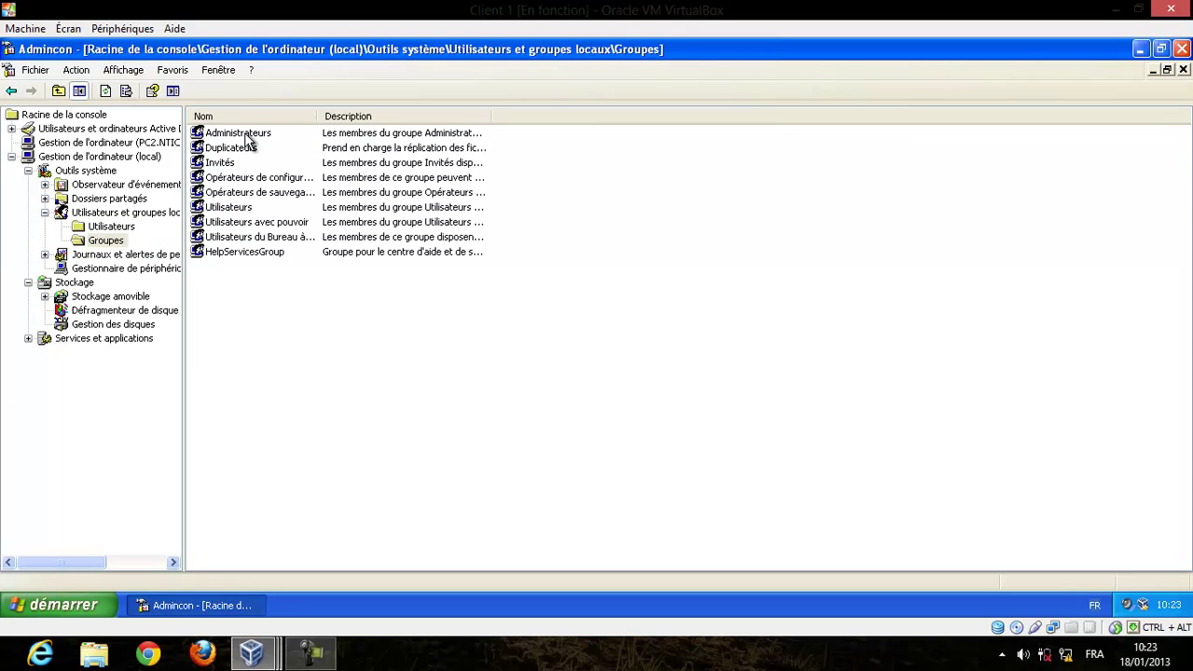
left_click(246, 135)
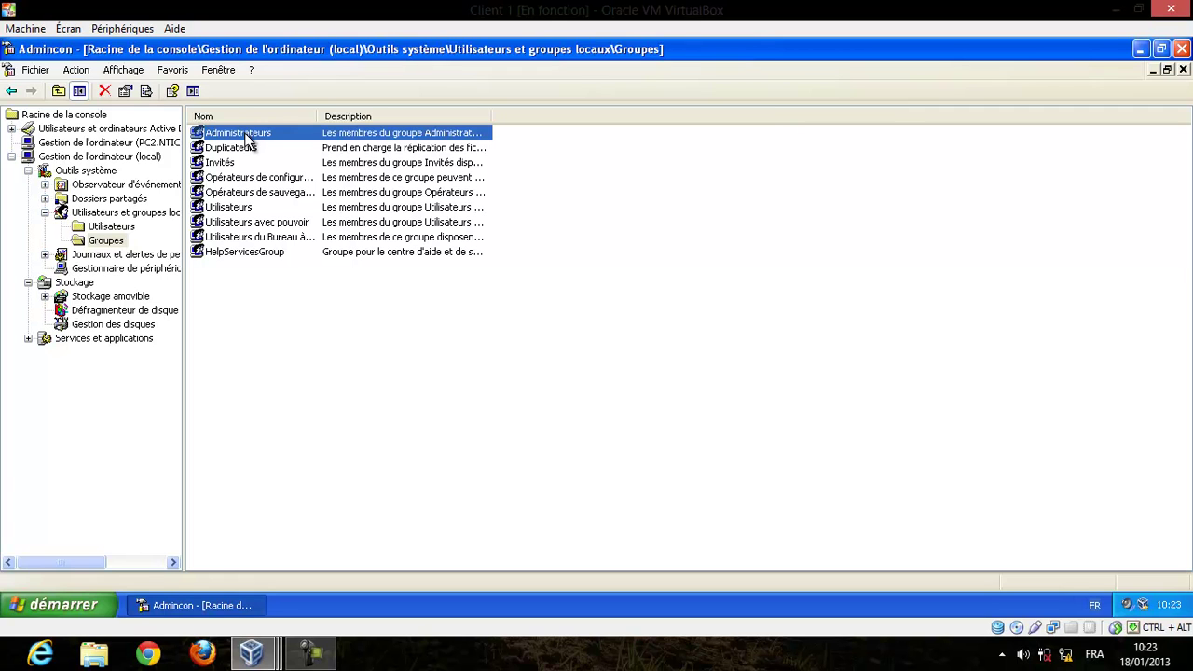
double_click(247, 135)
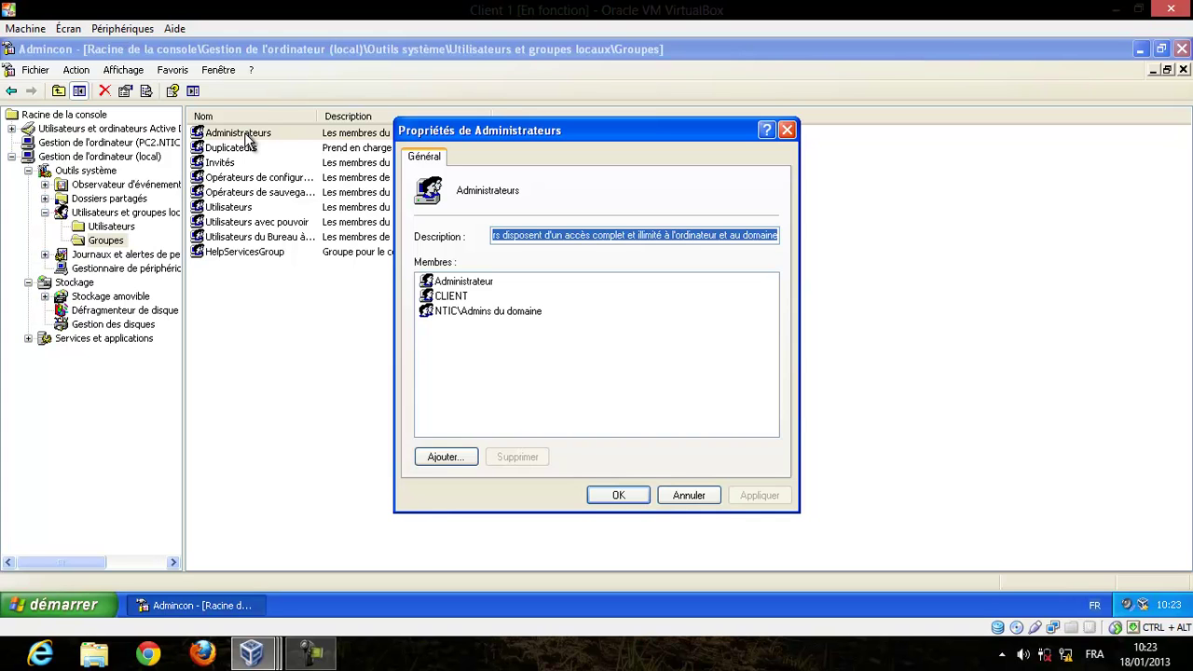
left_click(473, 311)
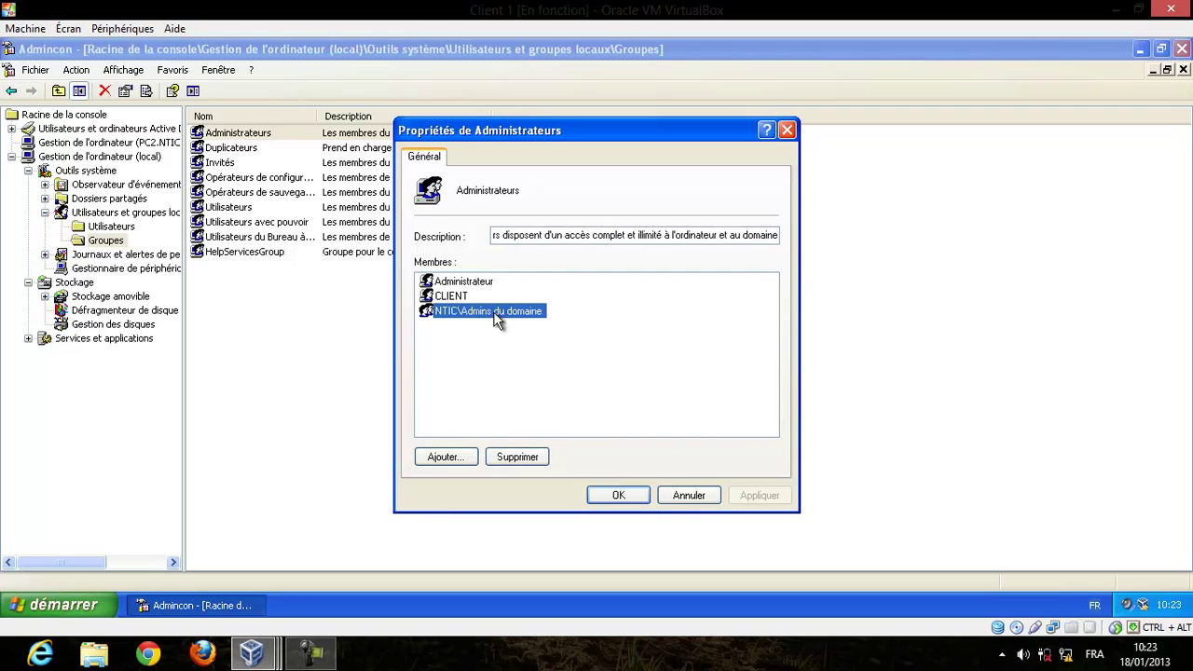